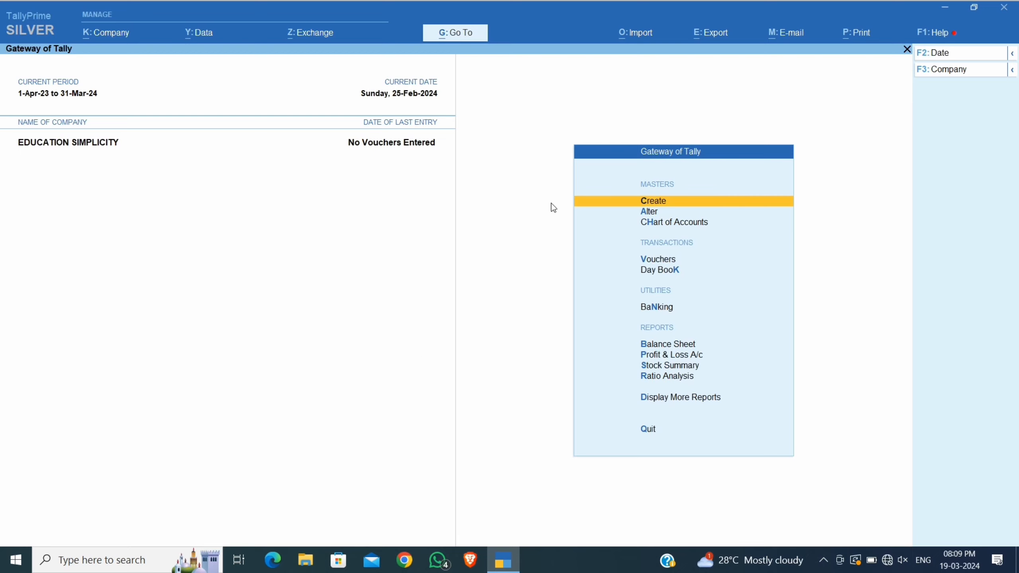
Choose Ledger in the List of Masters to start a new ledger.
click(696, 204)
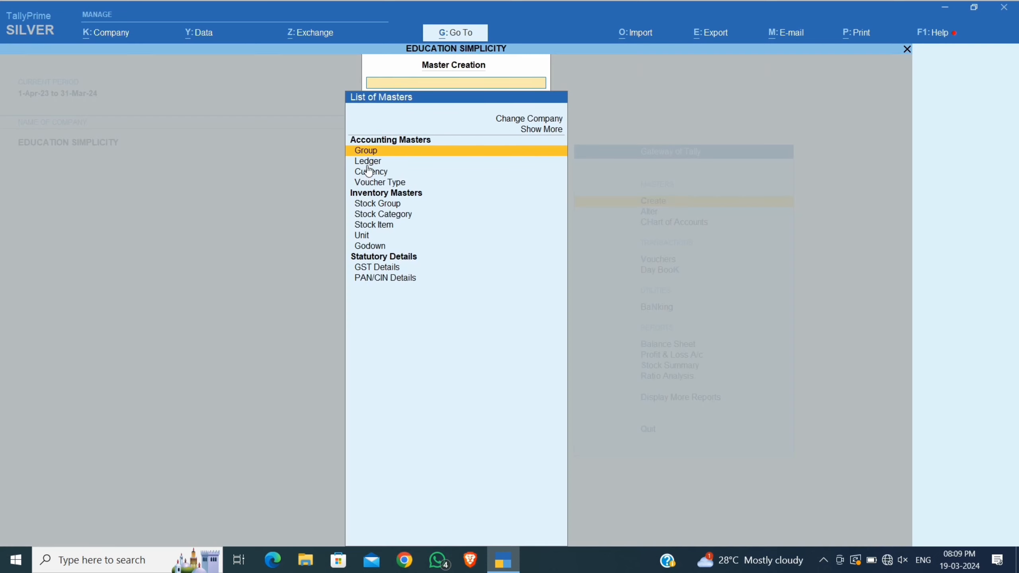
click(391, 162)
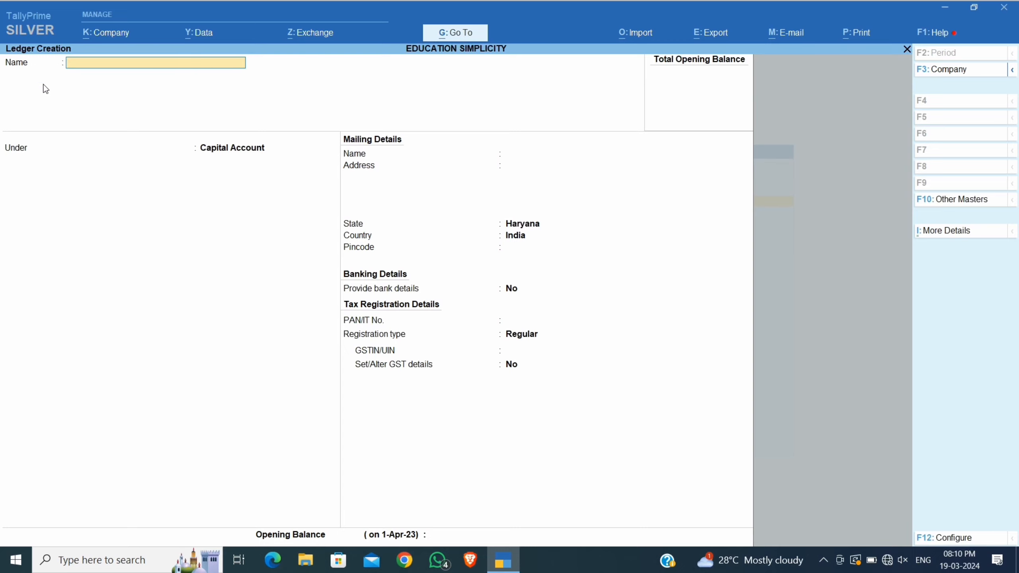
Name the ledger SACHIN ENTERPRISES under Sundry Debtors with a 30-day default credit period.
text(SACHIN ENTERPRISES)
key(Return)
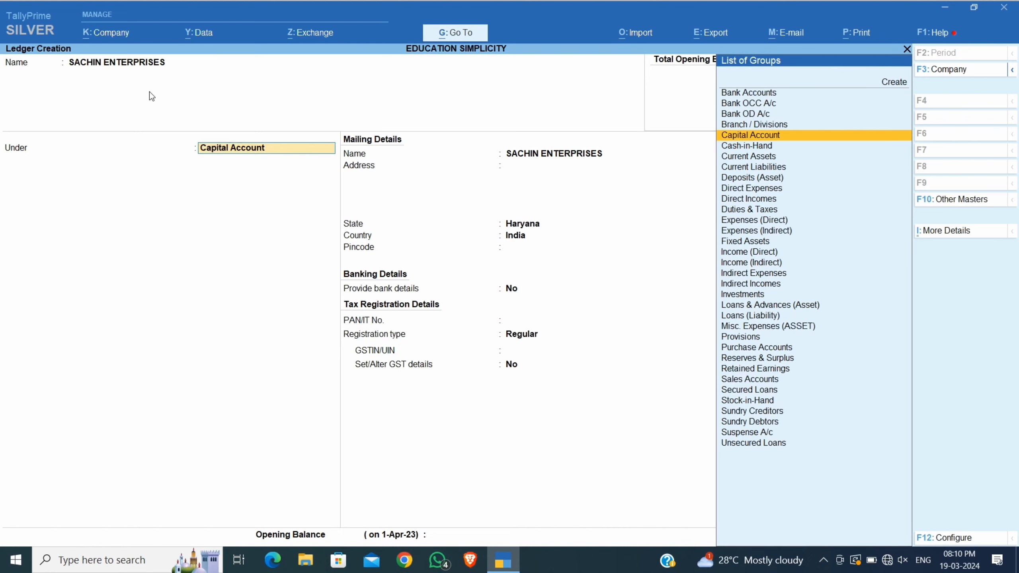
text(SUND)
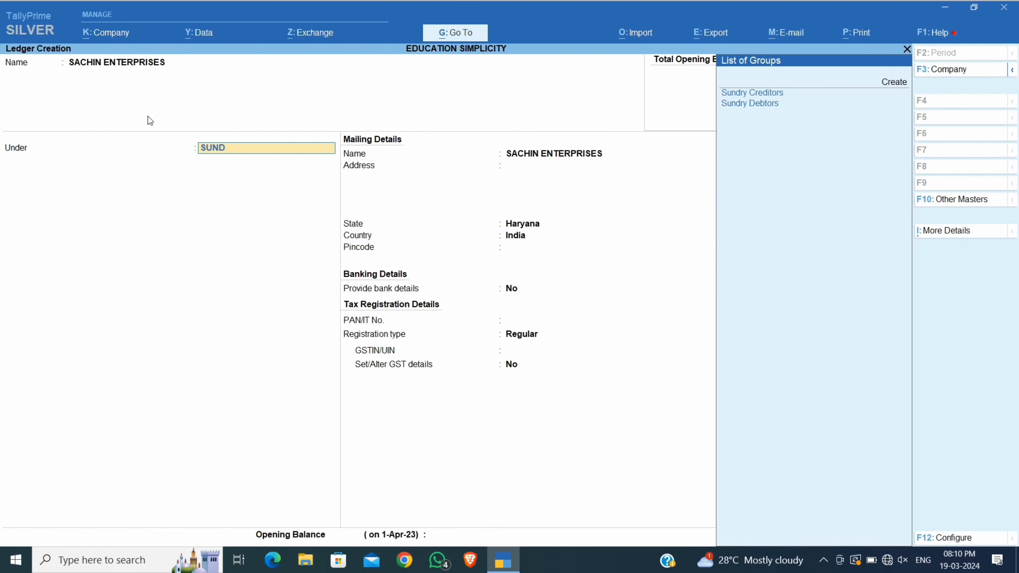
key(Down)
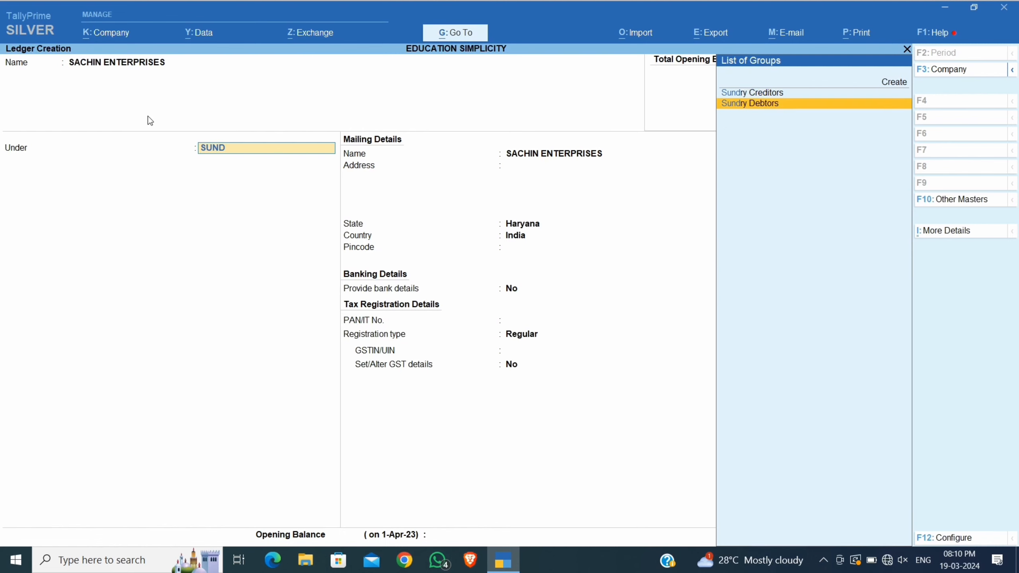
key(Return)
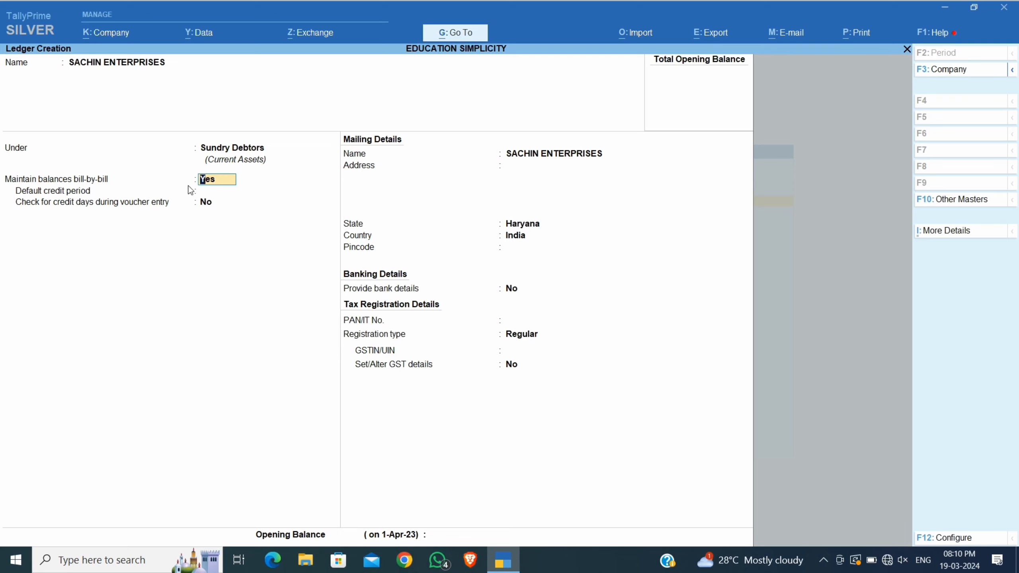
click(223, 190)
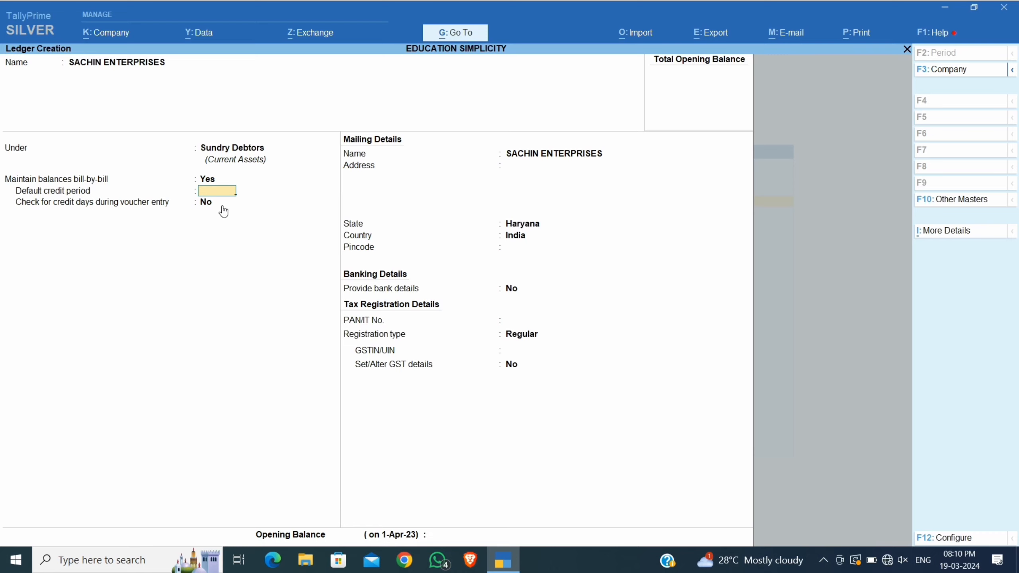
text(30)
key(Return)
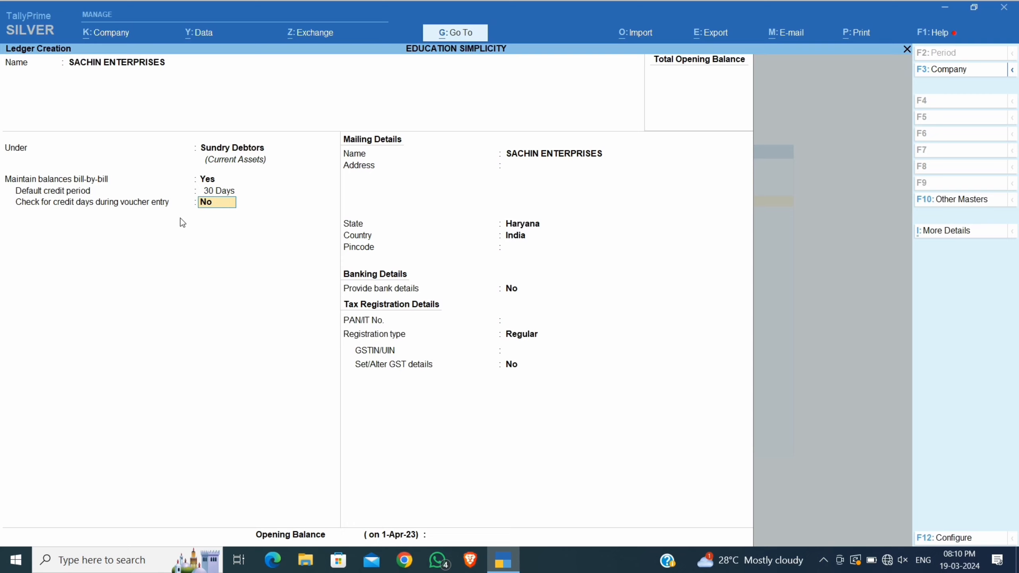
text(Y)
key(Return)
key(Return)
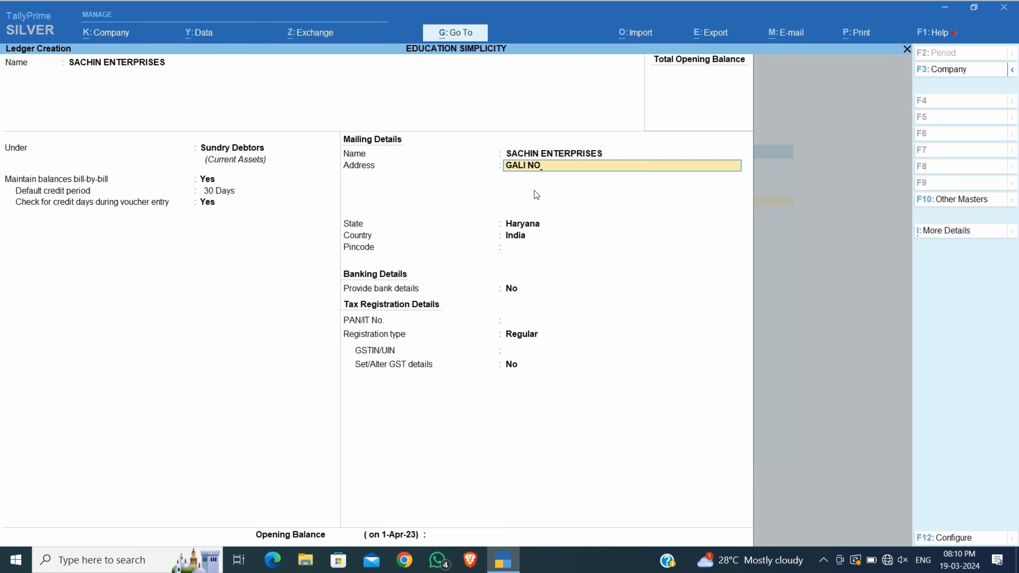
key(Return)
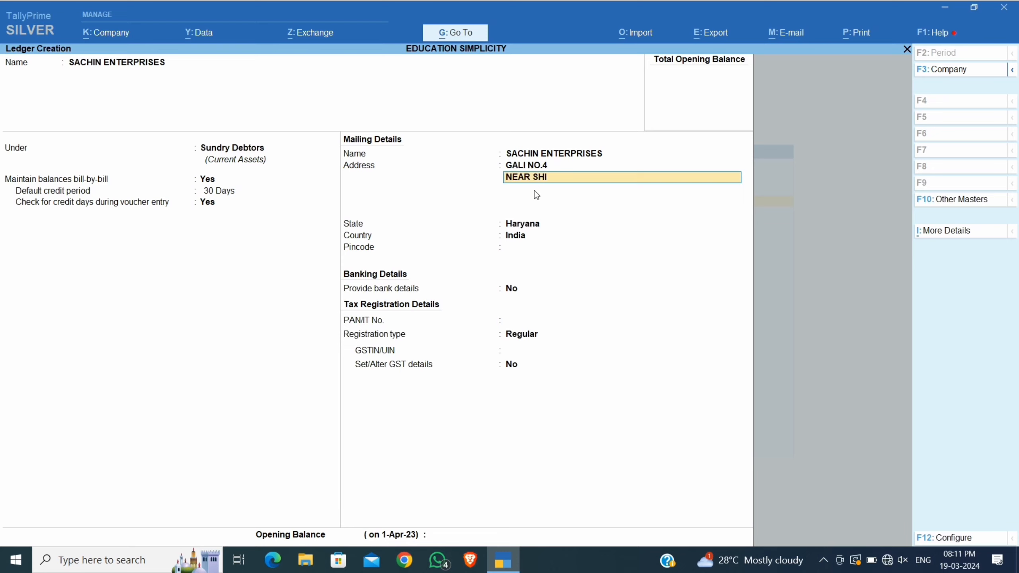
key(Return)
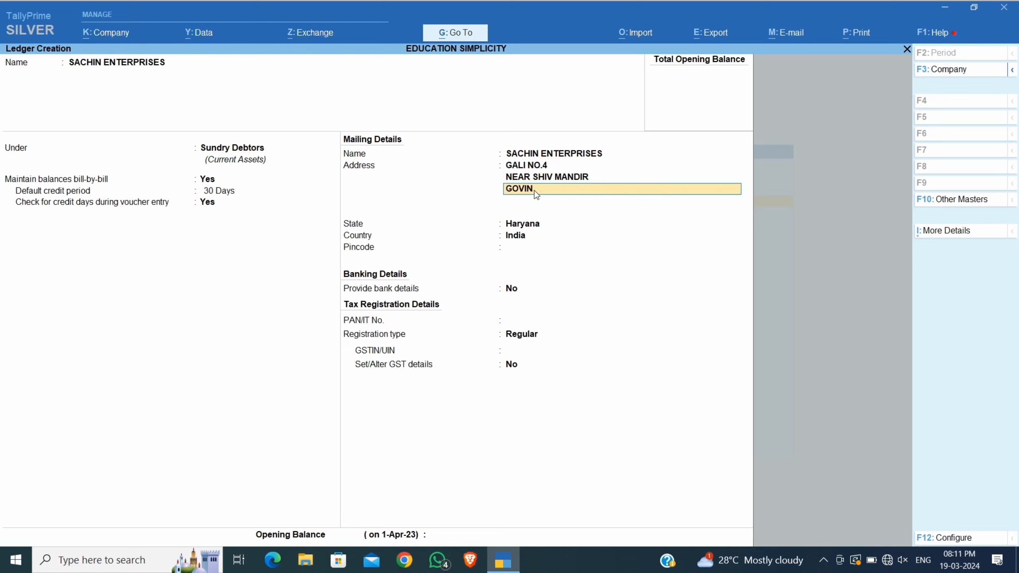
text(GOVINDPURI)
key(Return)
text(YAMUNANAGAR)
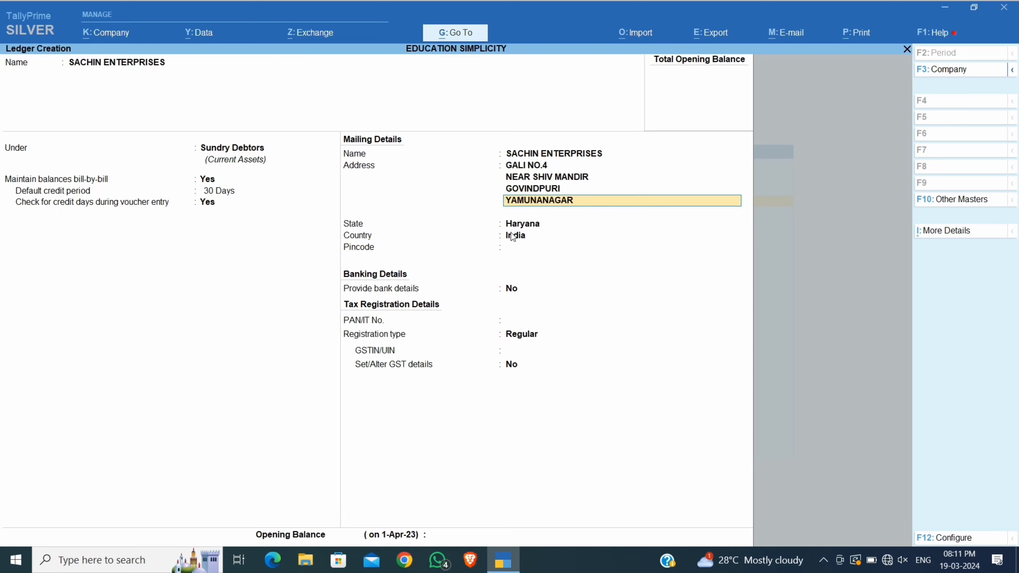
Set state Haryana and pincode 135003, leaving bank details off.
click(539, 225)
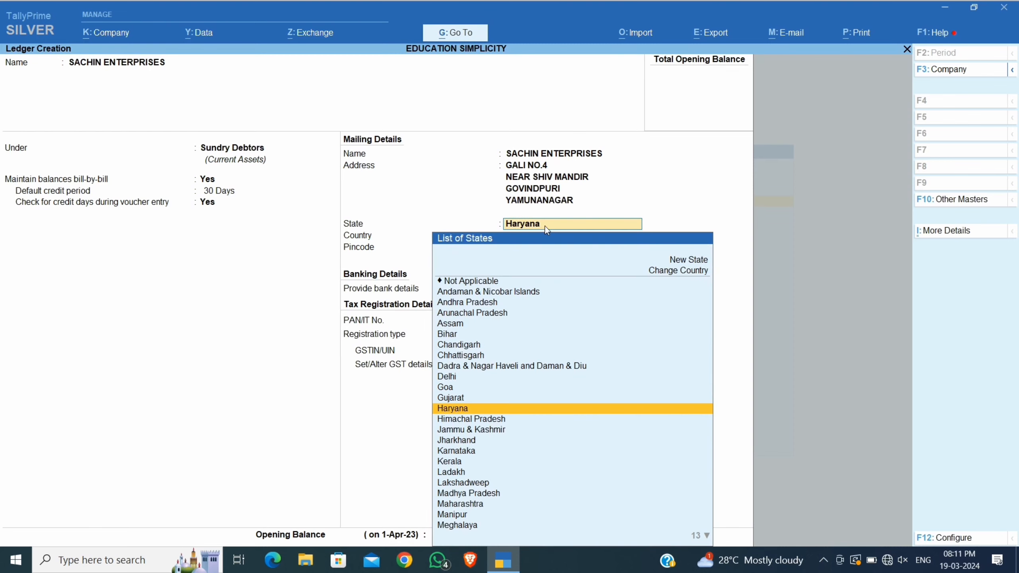
key(Return)
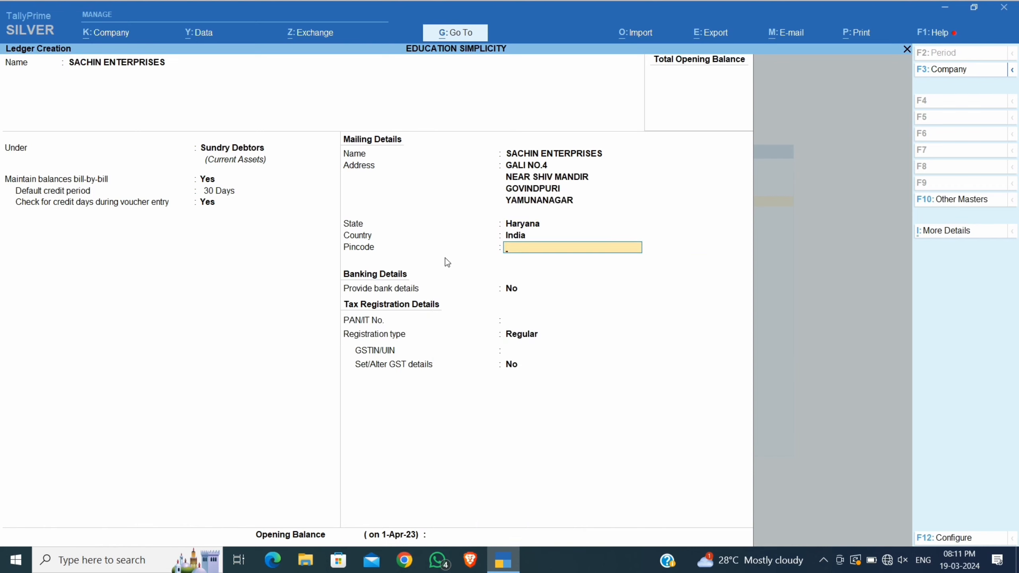
text(135003)
key(Return)
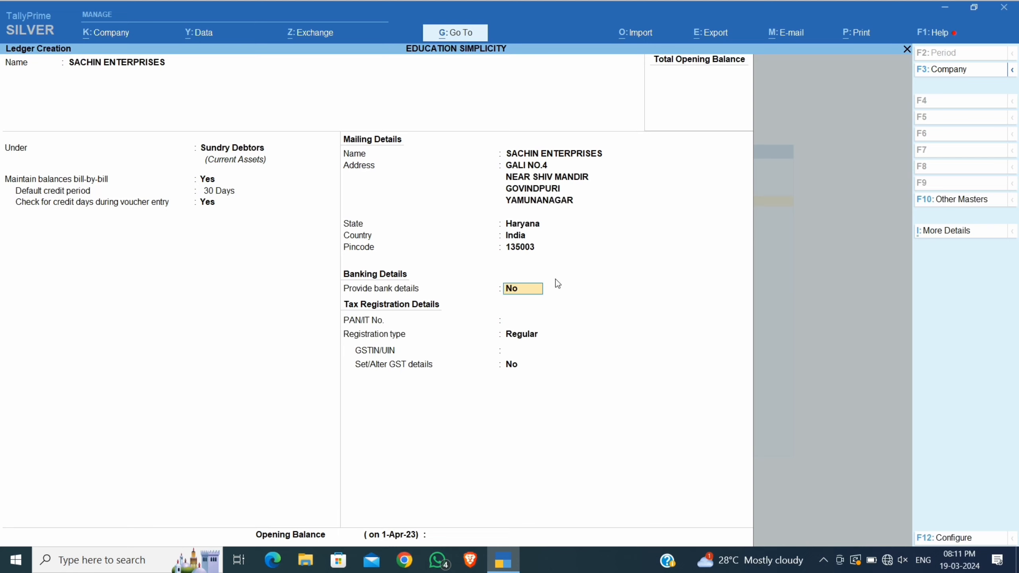
key(Return)
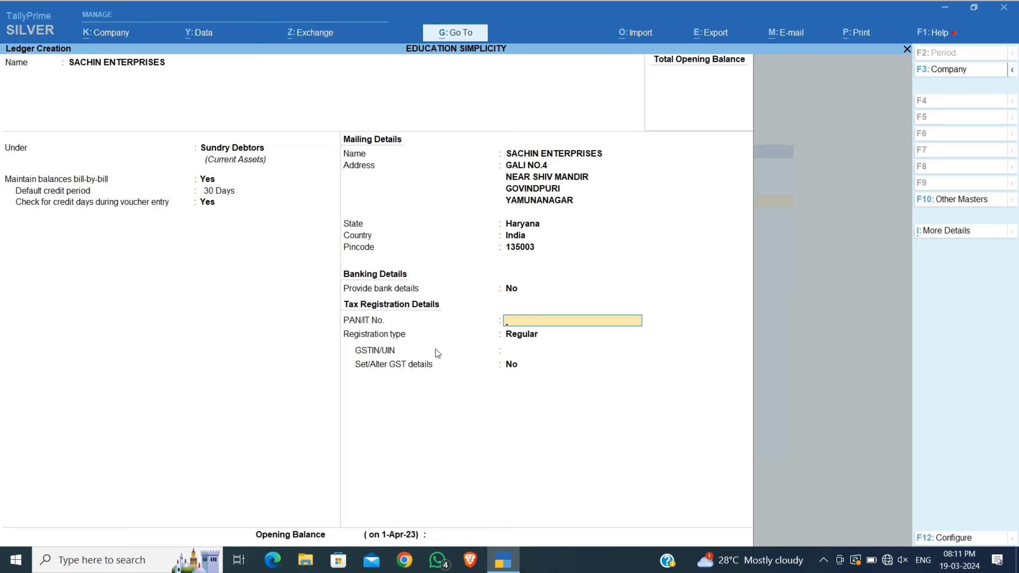
Set registration type Regular, enter the party's GSTIN, and save the ledger.
key(Return)
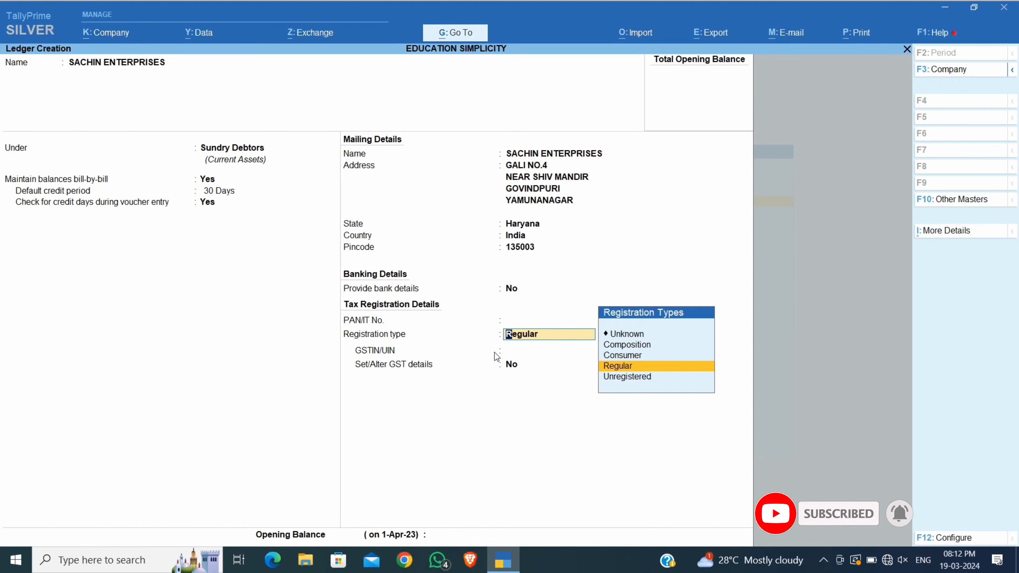
key(Return)
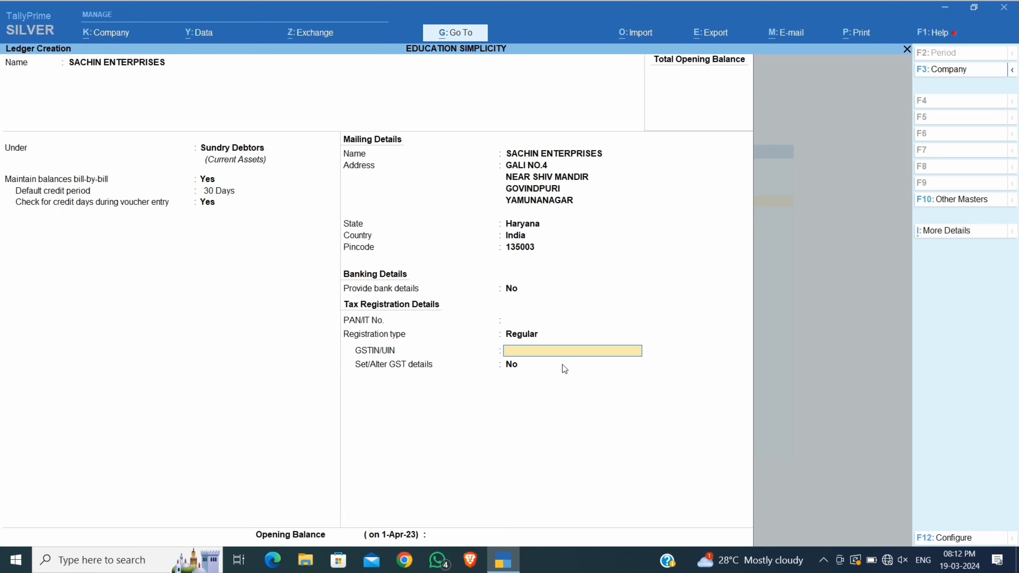
key(Return)
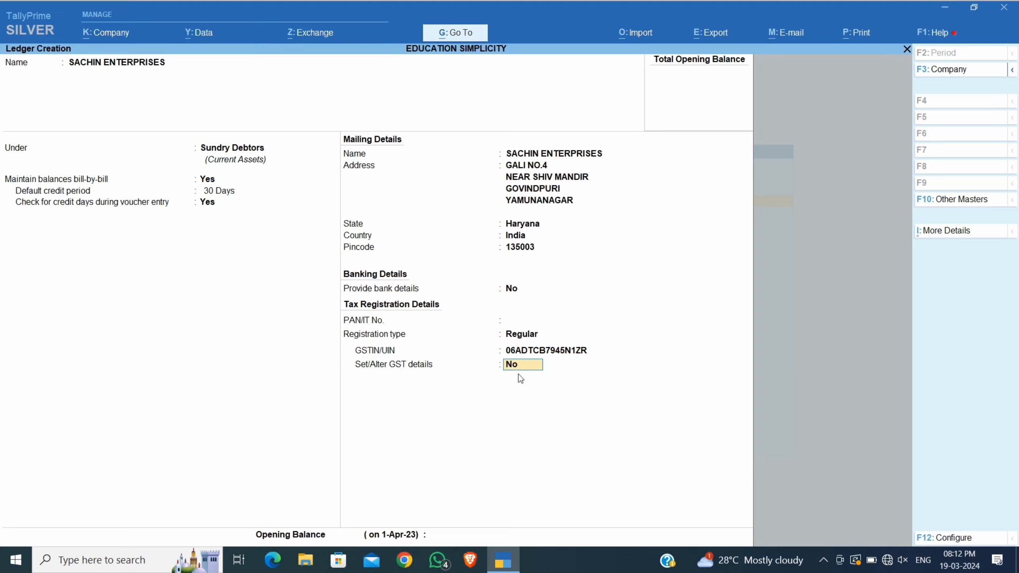
key(Return)
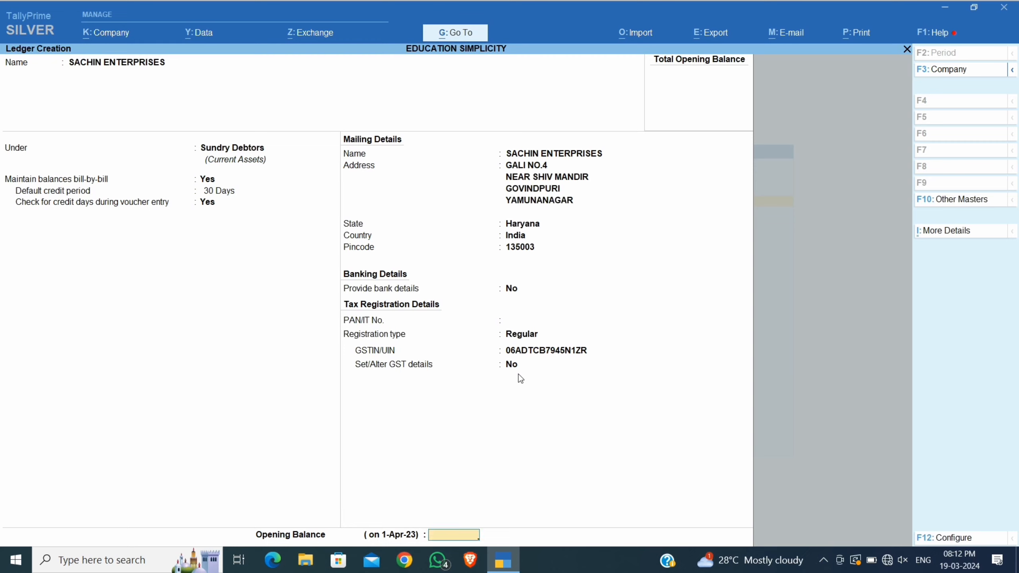
key(Return)
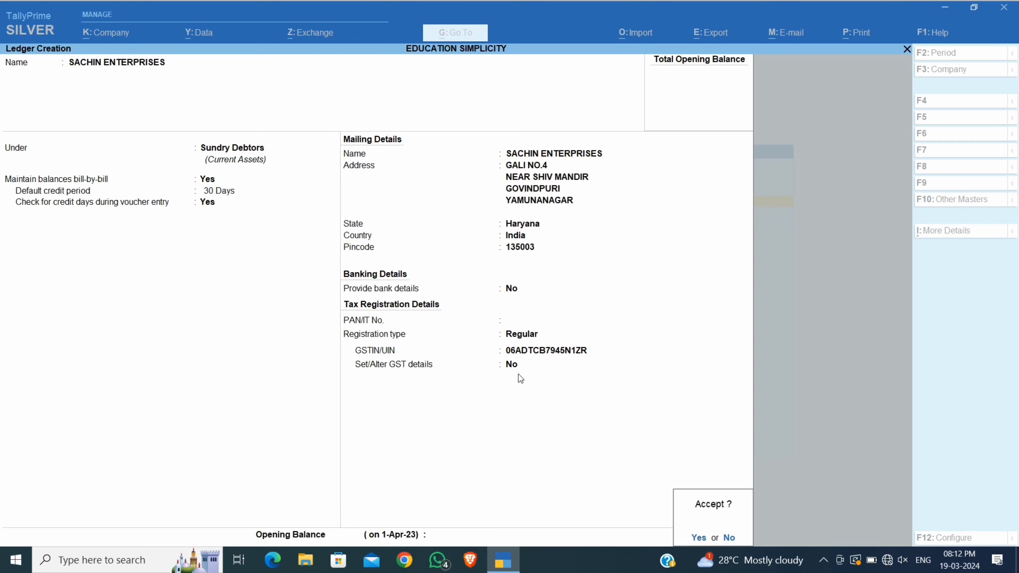
key(Return)
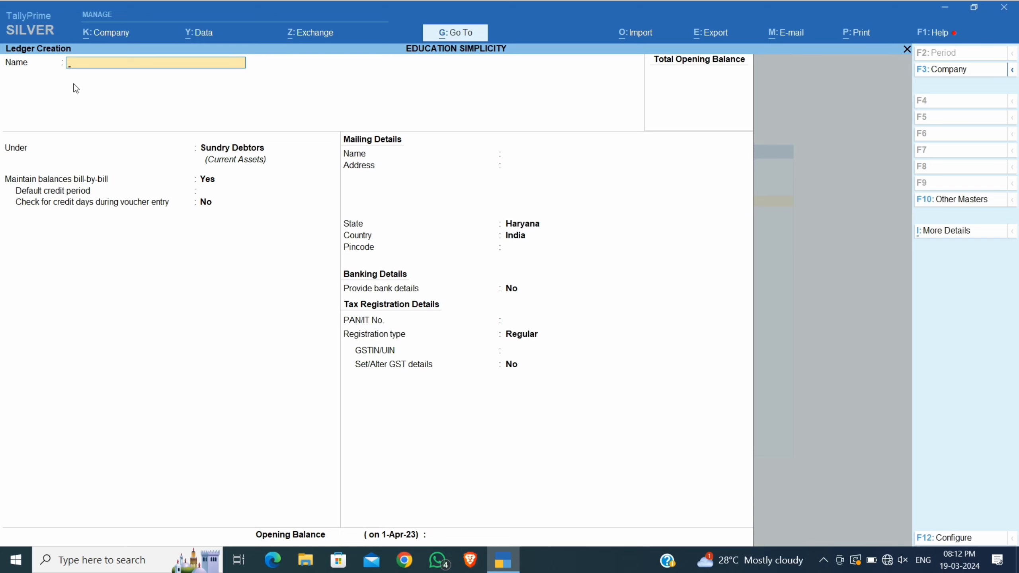
Create ledger SALE under Sales Accounts, type Not Applicable, GST applicable, supply type Goods.
text(SALE)
key(Return)
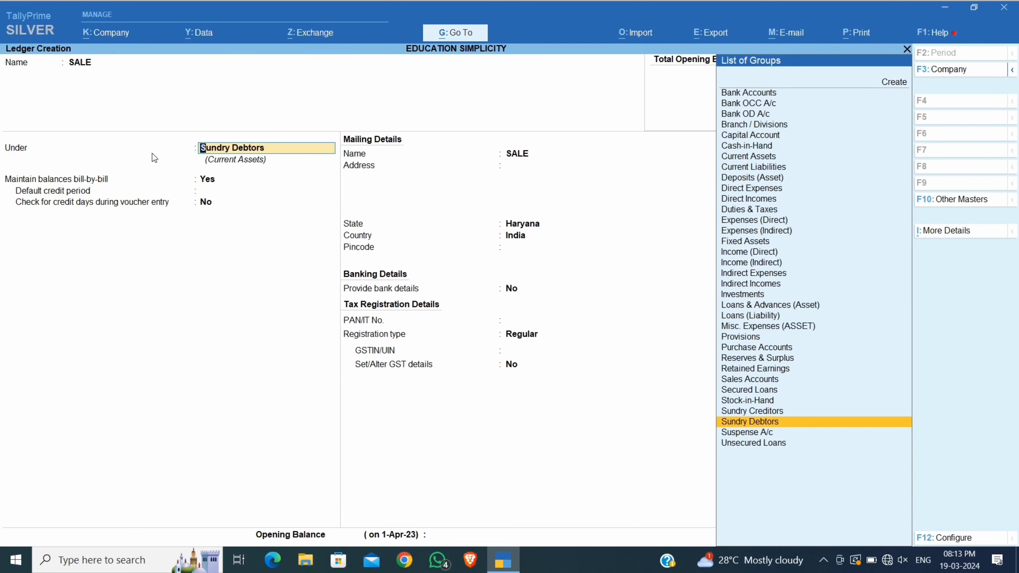
text(SALE)
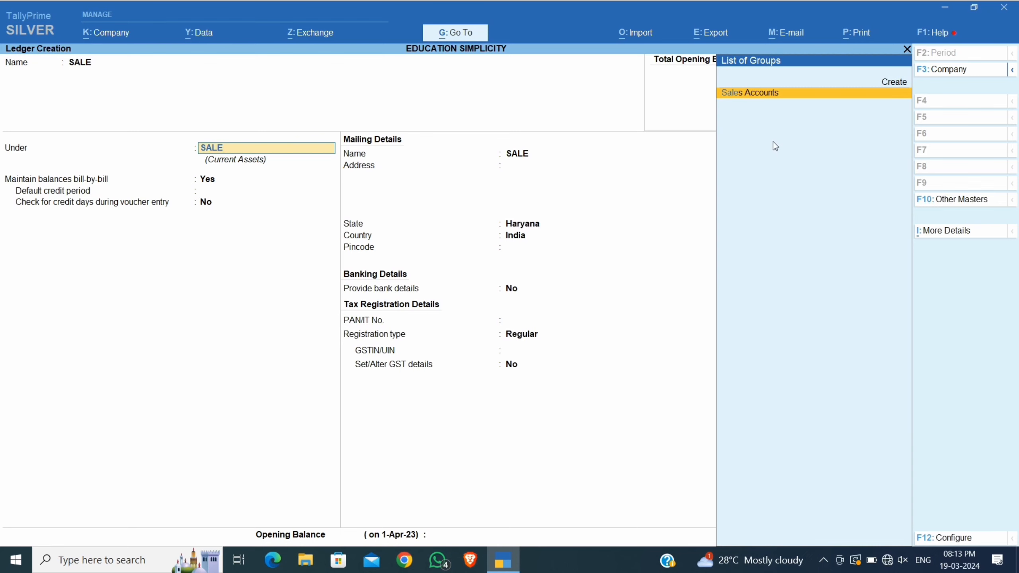
key(Return)
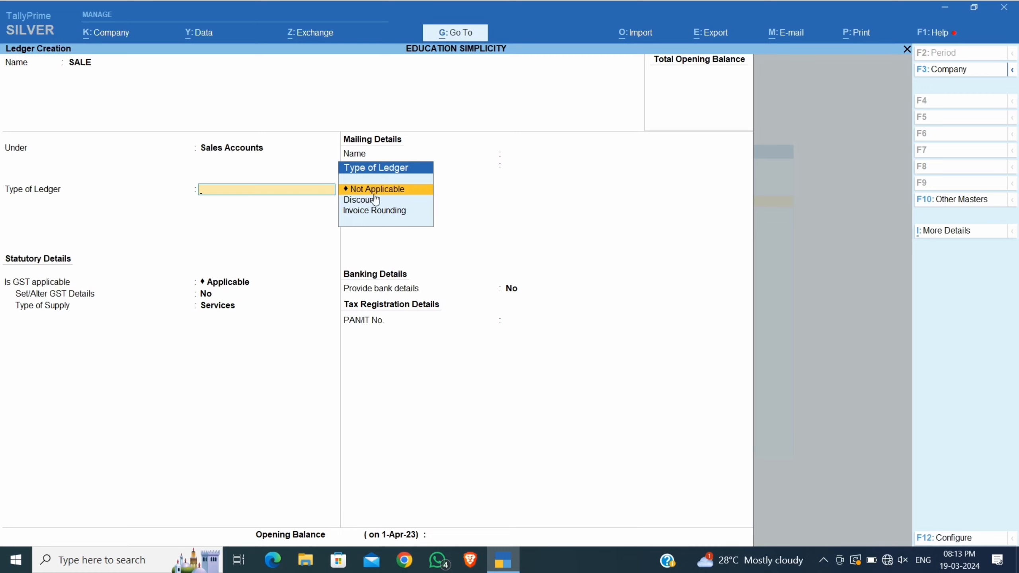
click(416, 194)
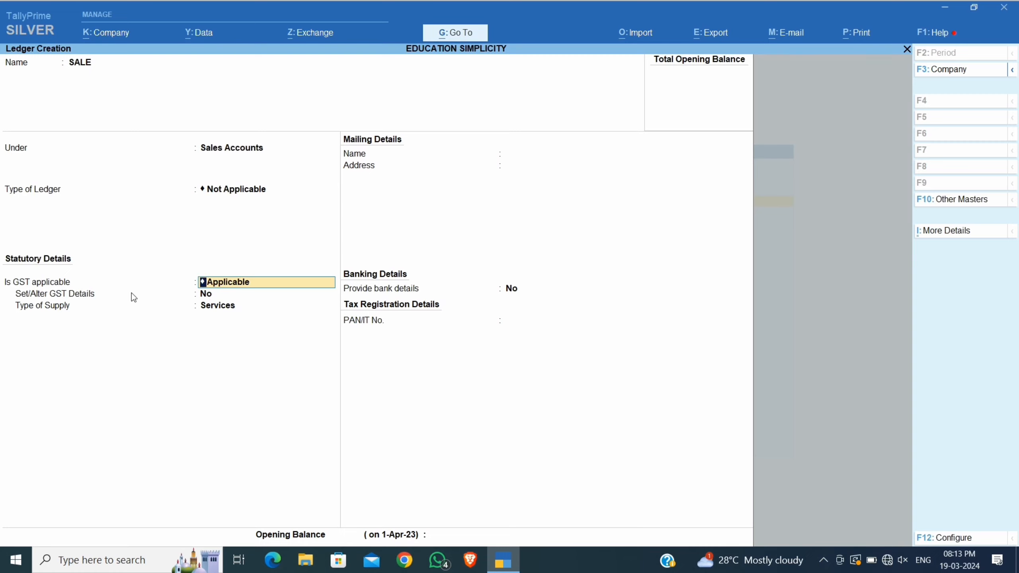
key(Return)
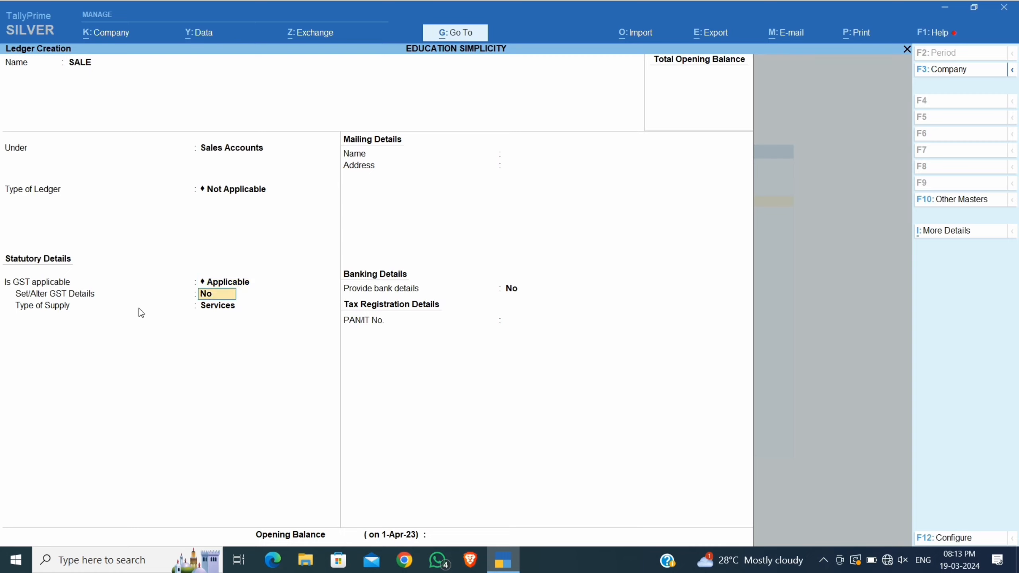
key(Return)
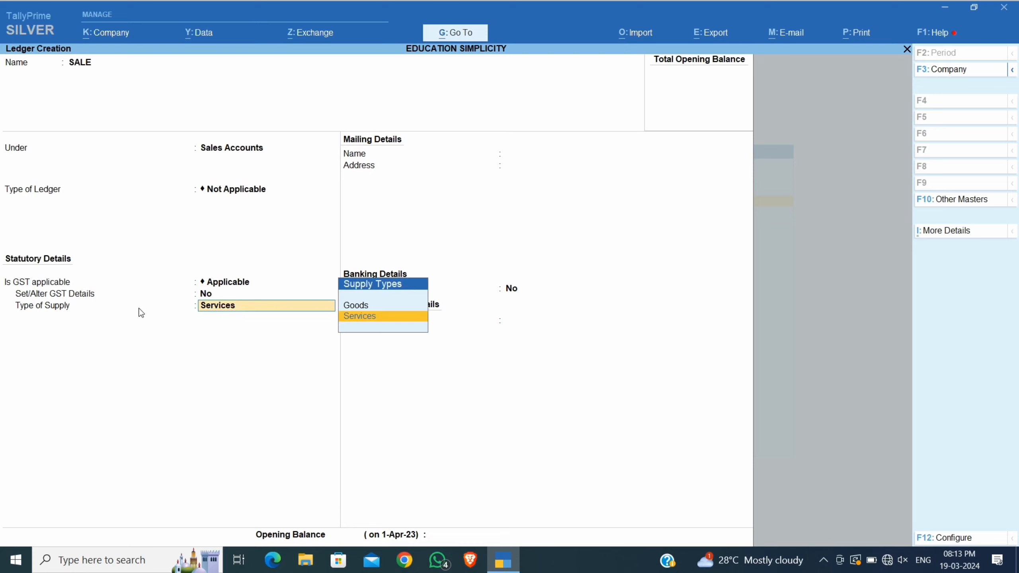
click(372, 309)
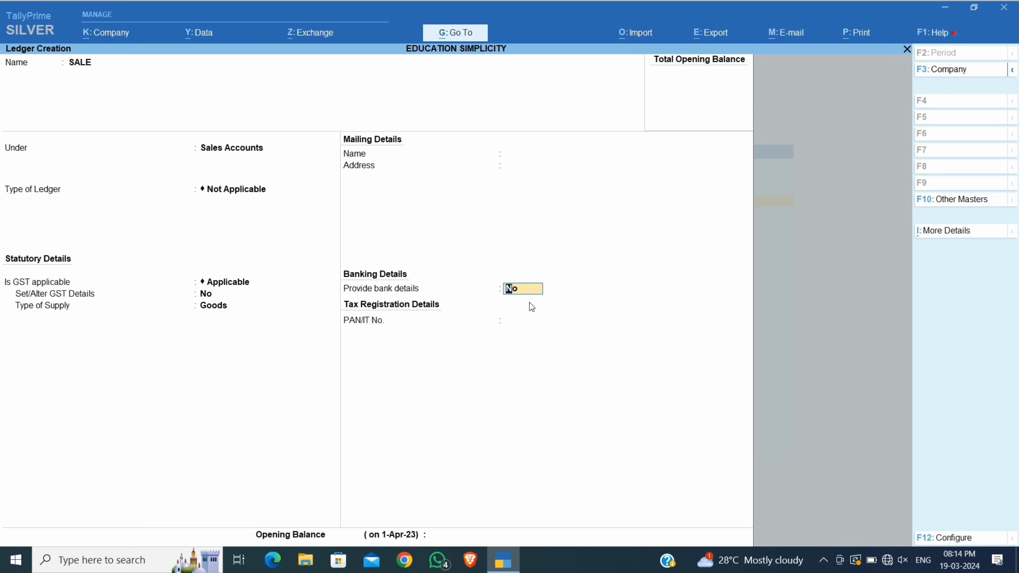
key(Return)
key(Return)
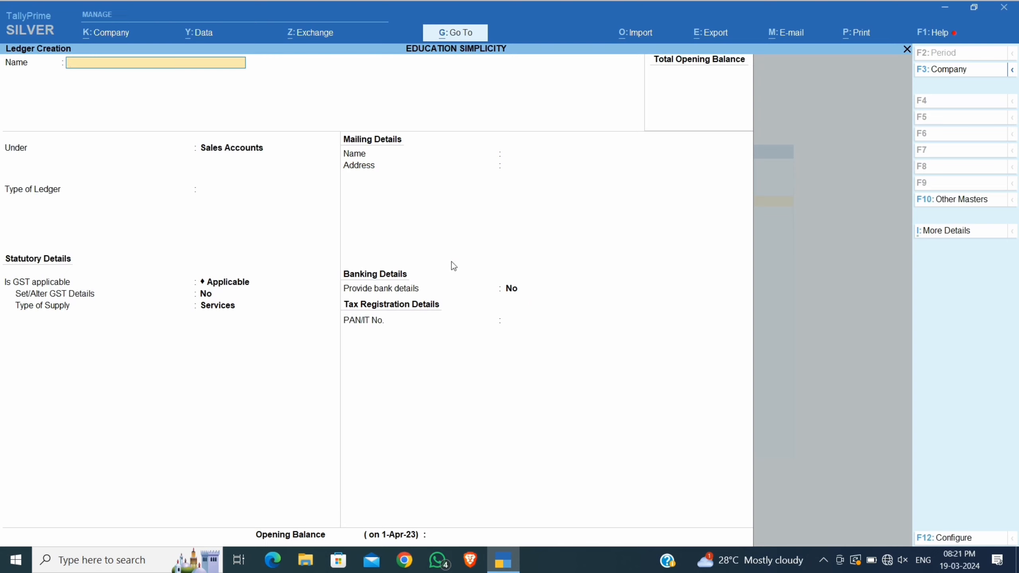
Name the ledger CGST OUTPUT 9% under Duties & Taxes with duty type GST.
text(CGST OUTPUT 9)
text(%)
key(Return)
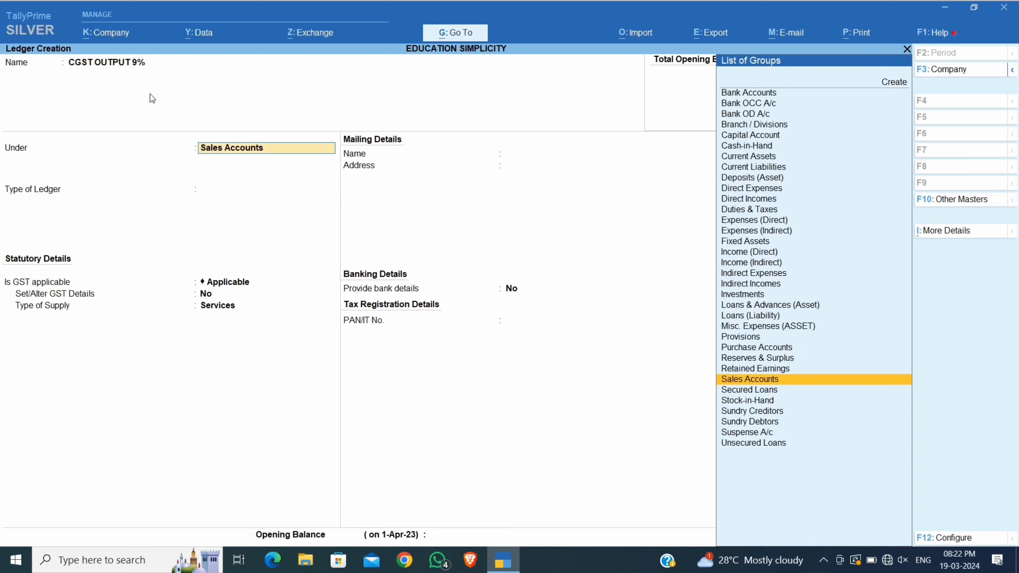
text(DU)
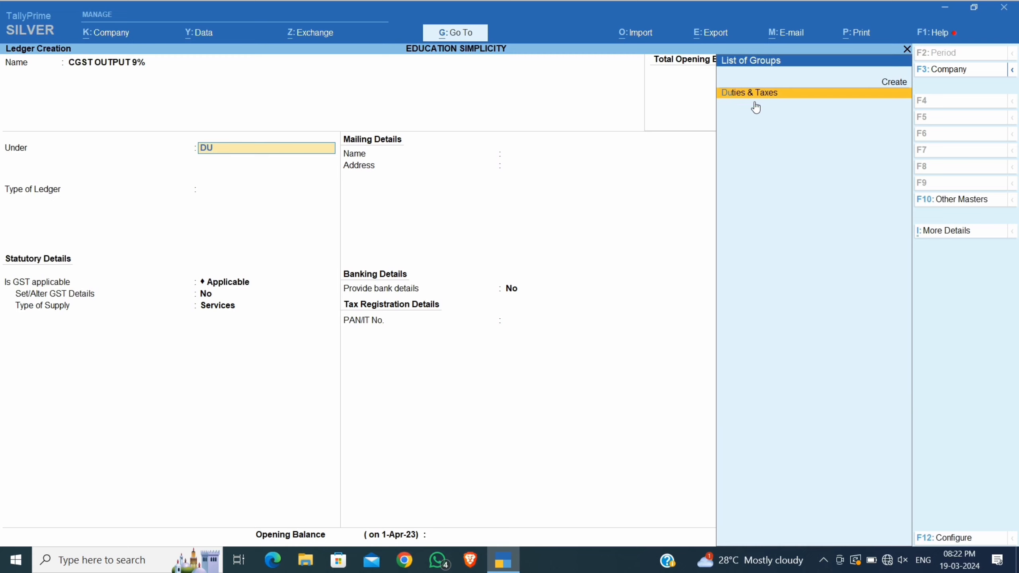
key(Return)
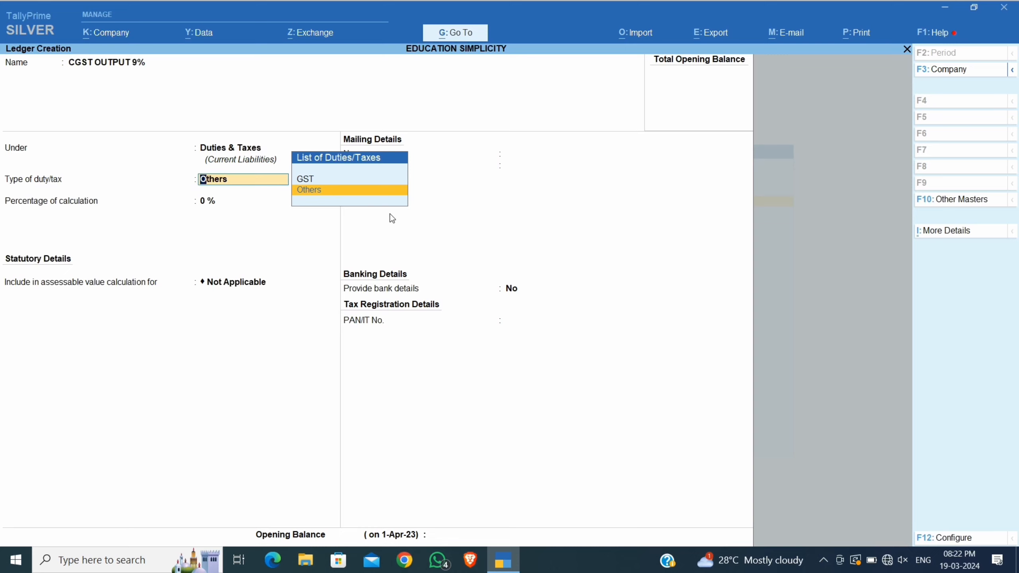
key(Up)
key(Return)
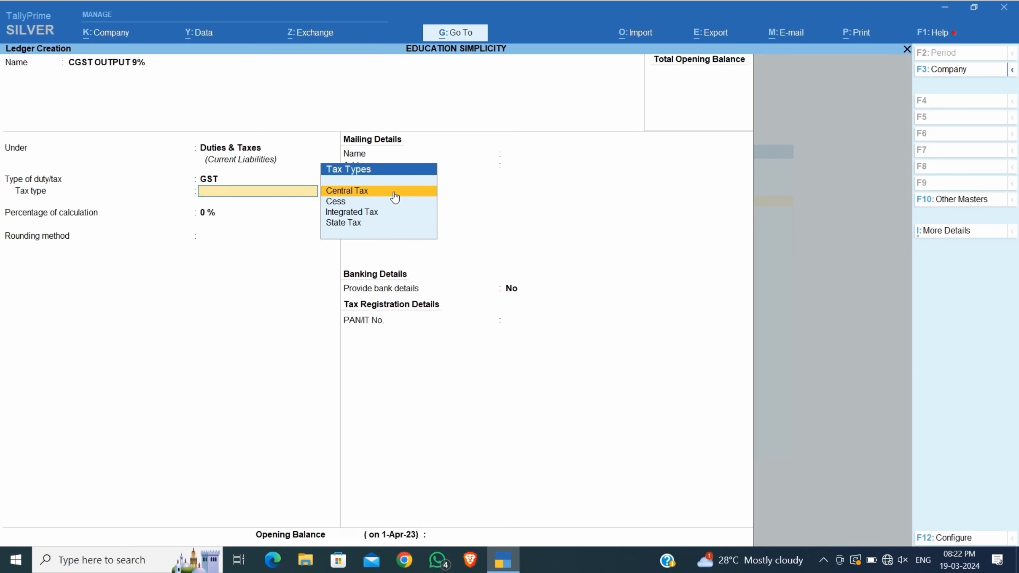
Set tax type Central Tax at 9% with Normal Rounding and save the ledger.
click(409, 196)
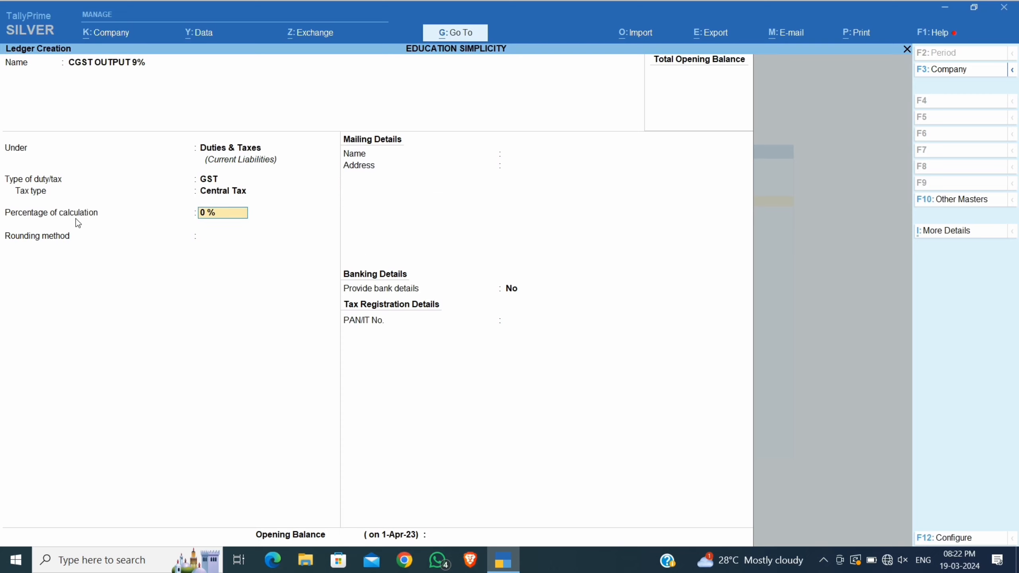
text(9)
key(Return)
key(Down)
key(Down)
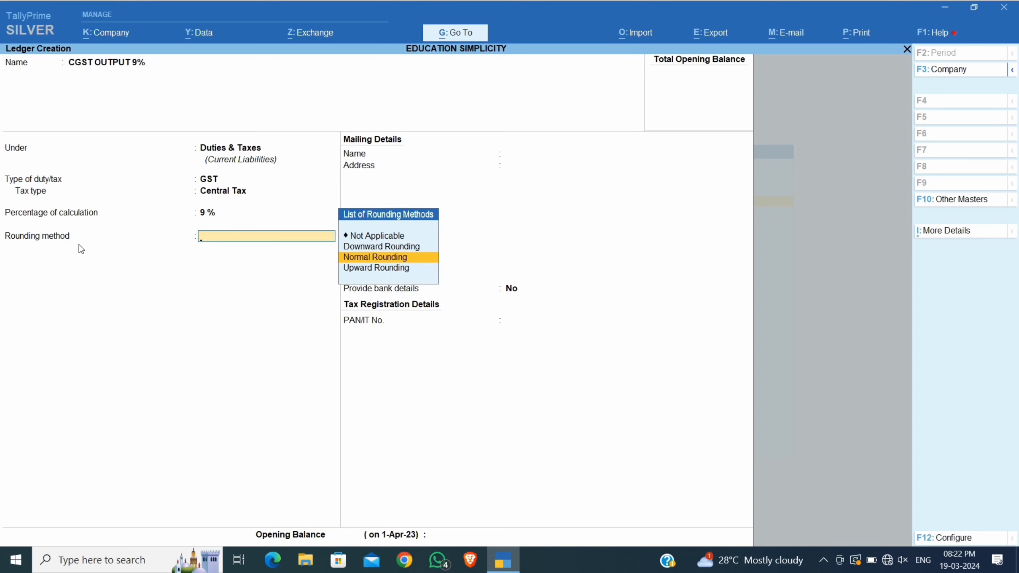
key(Return)
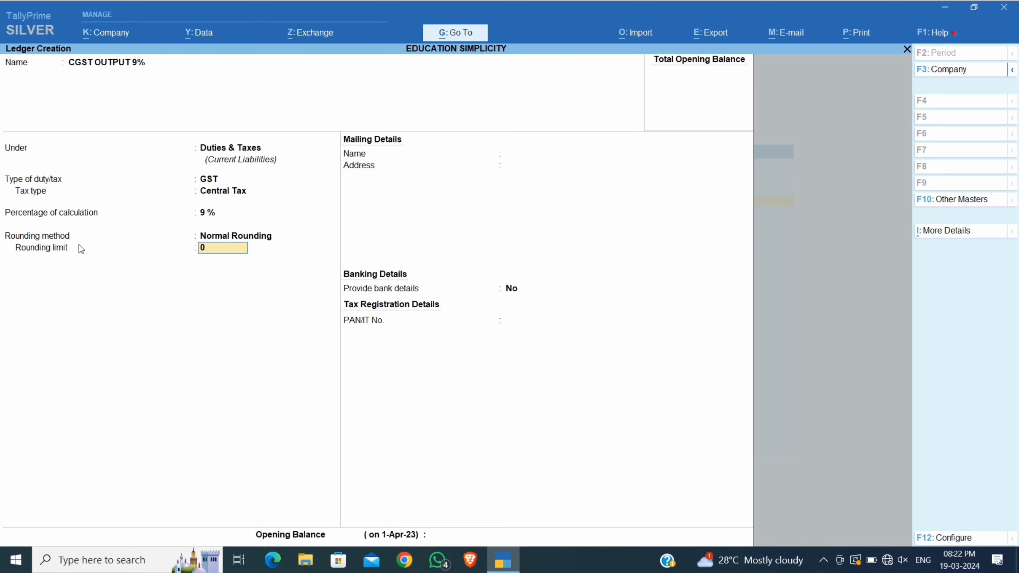
key(Return)
key(Return)
key(Return)
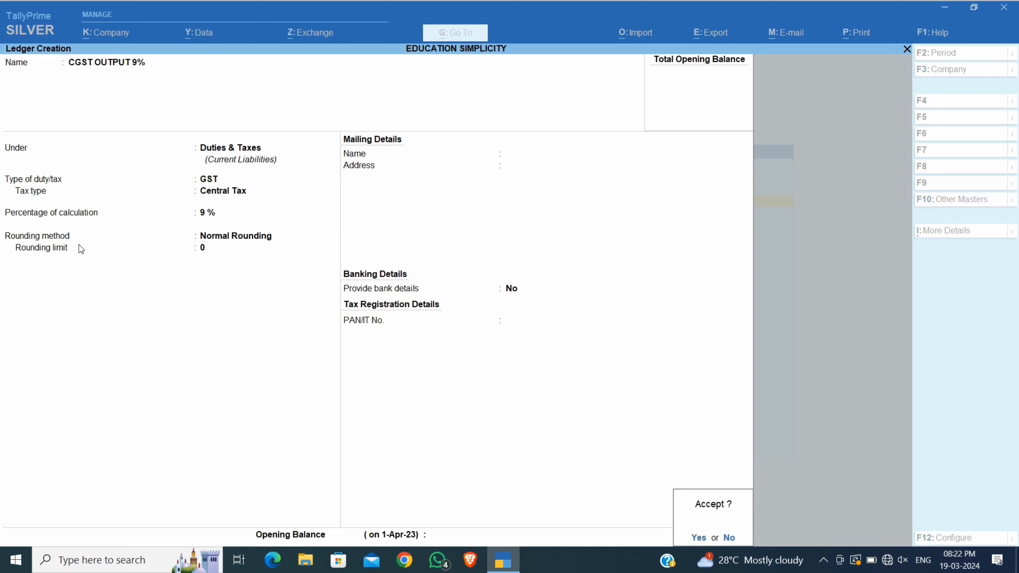
key(Return)
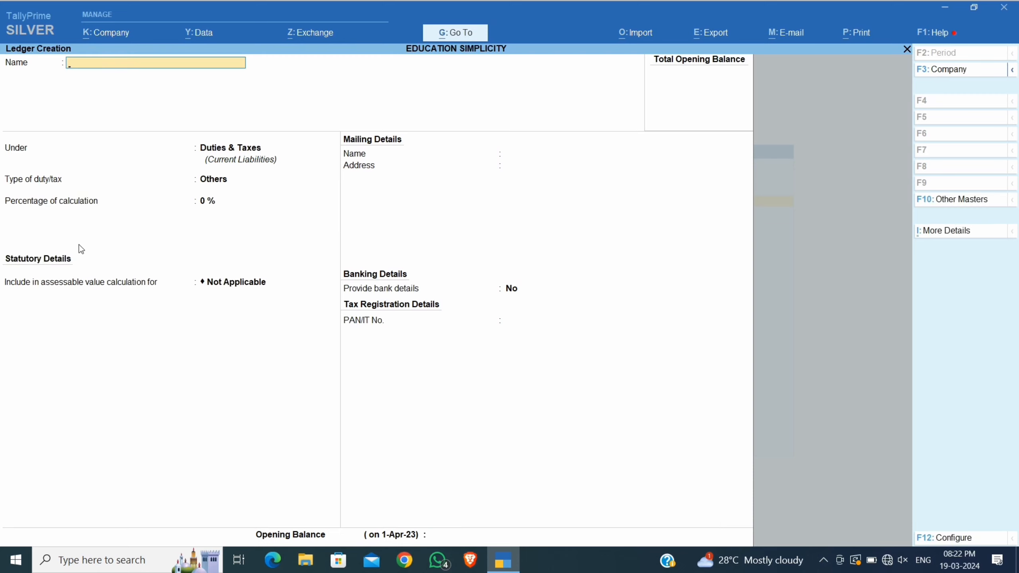
Name the ledger SGST OUTPUT 9% under Duties & Taxes with duty type GST.
text(SGST OUTPUT 9%)
key(Return)
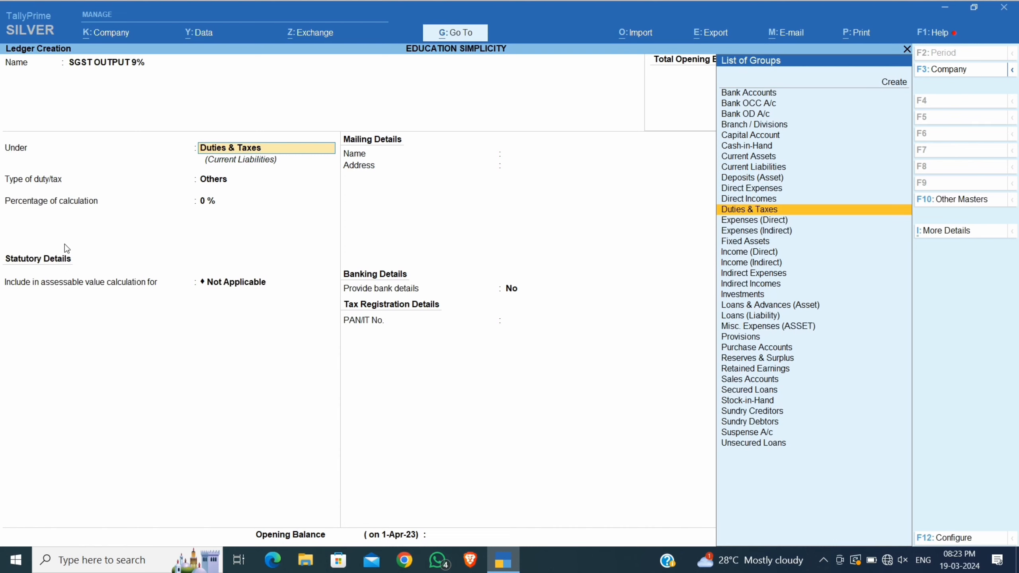
key(Return)
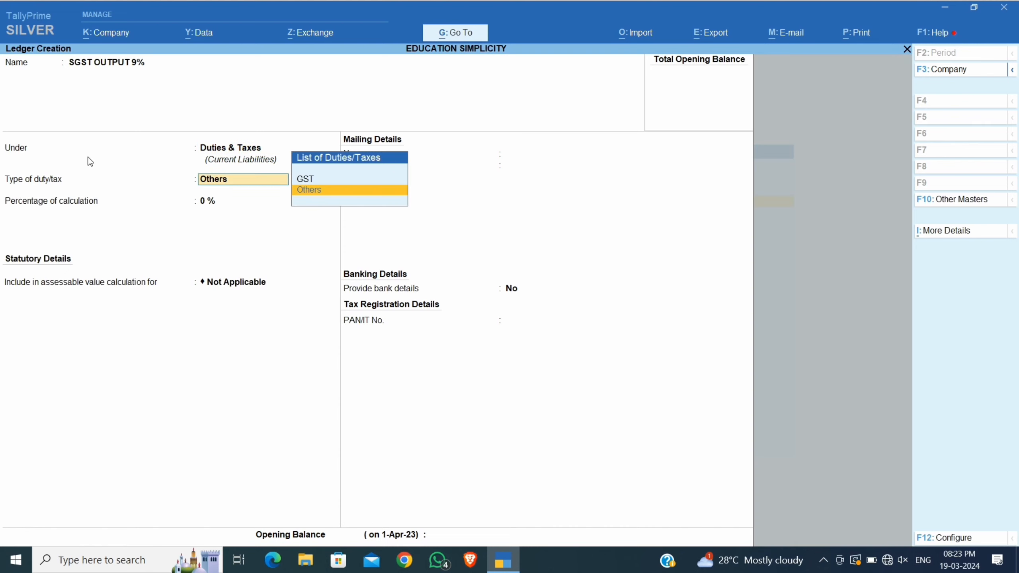
key(Up)
key(Return)
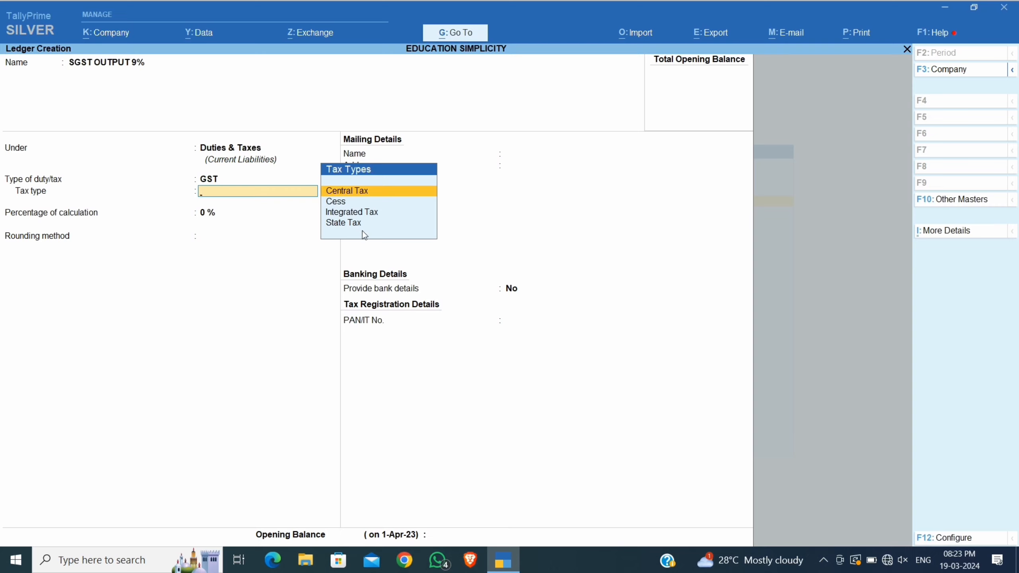
Set tax type State Tax at 9% with Normal Rounding and finish the ledger fields.
key(Down)
key(Down)
key(Down)
key(Return)
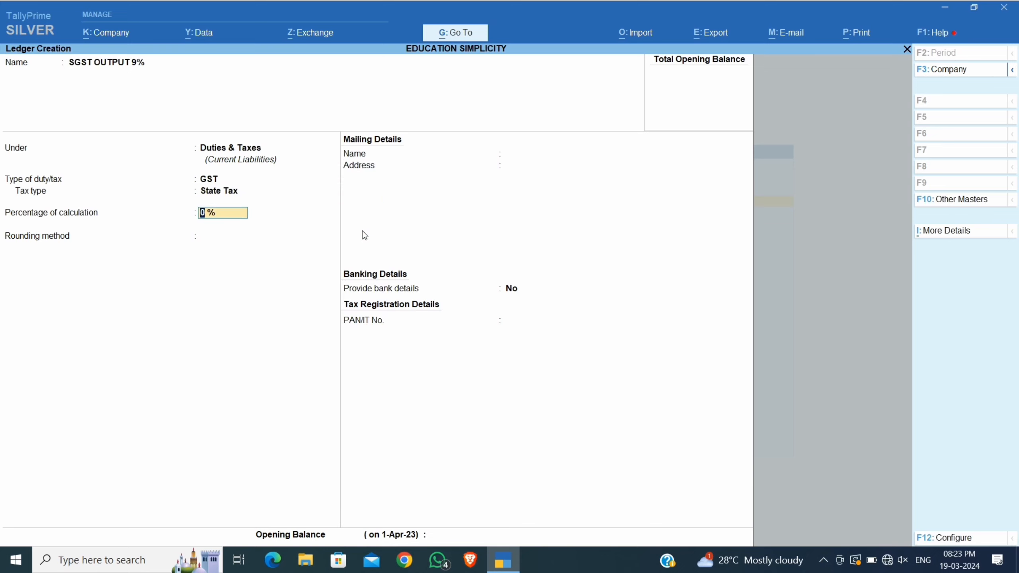
text(9)
key(Return)
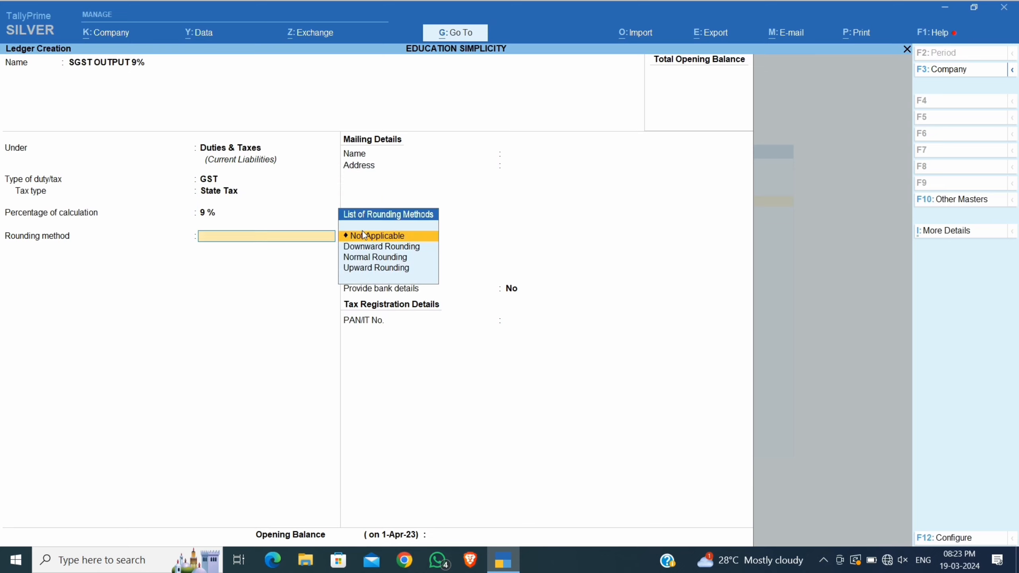
key(Down)
key(Down)
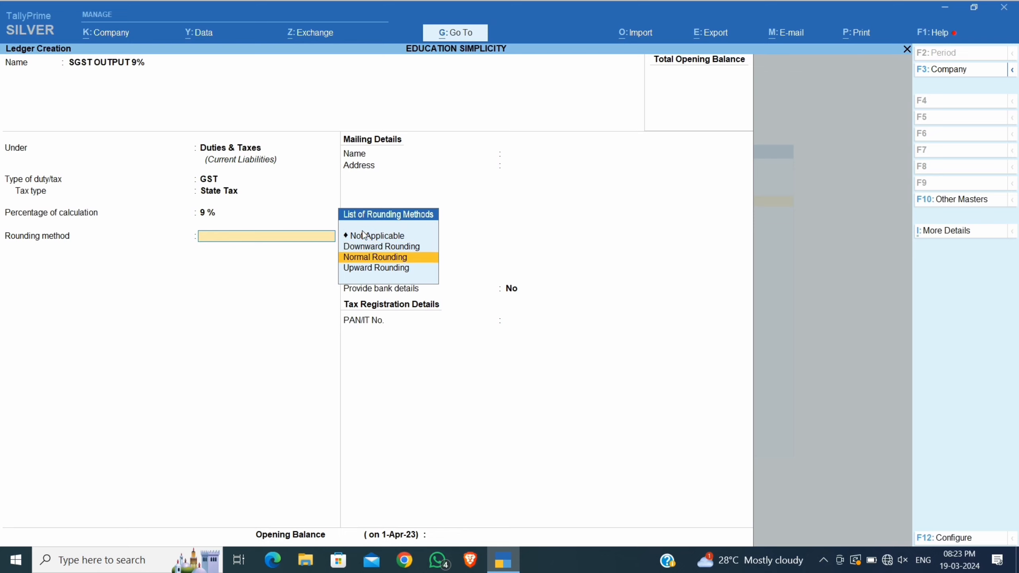
key(Return)
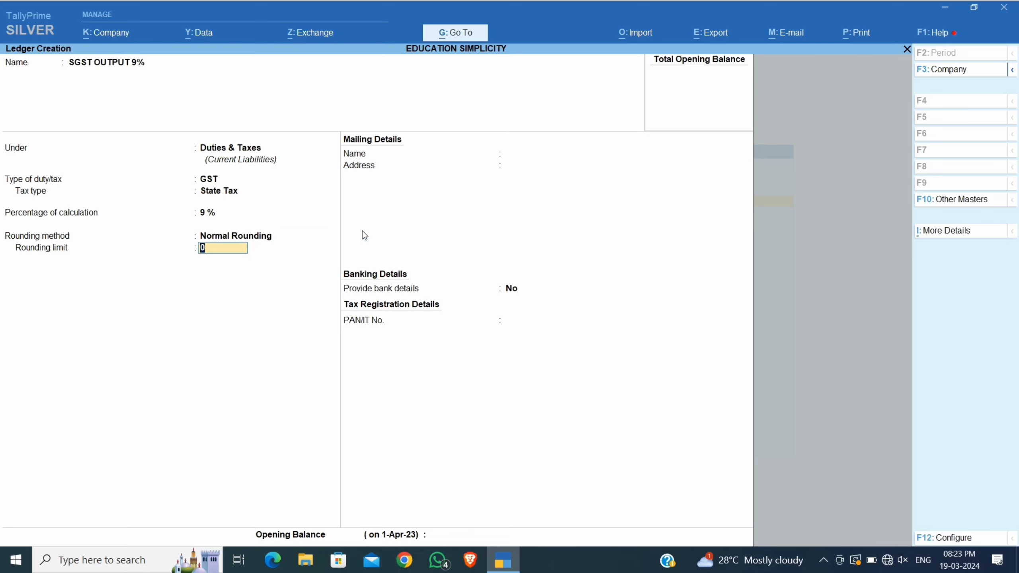
key(Return)
key(Return)
key(Return)
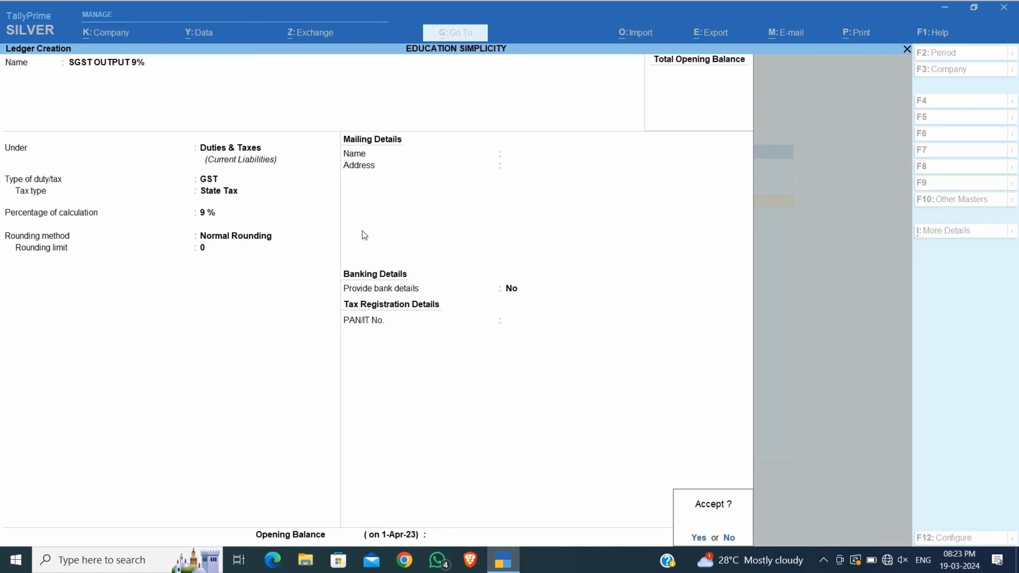
key(Return)
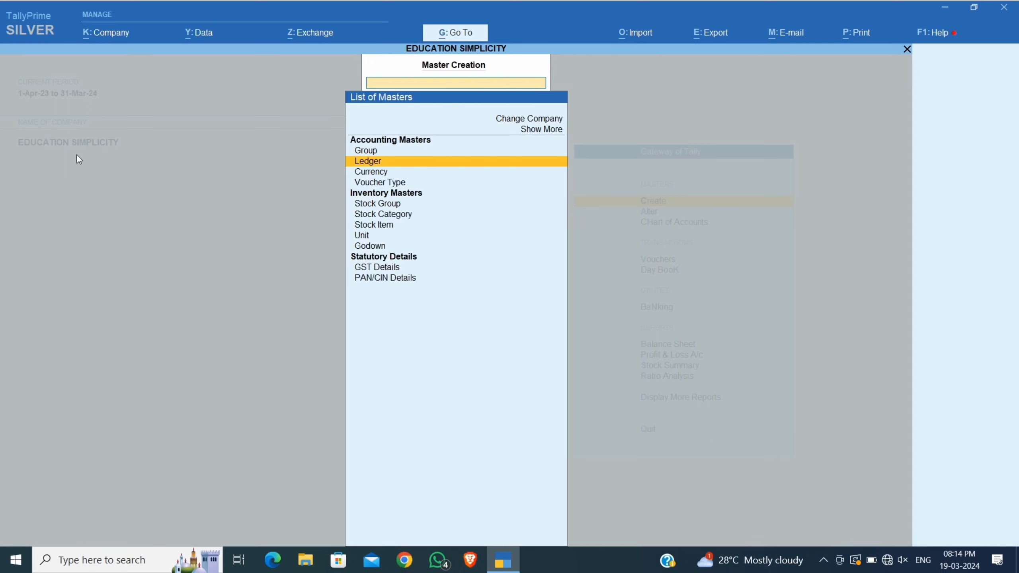
Select Unit in the List of Masters to open Unit Creation.
key(Down)
key(Down)
key(Down)
key(Down)
key(Down)
key(Down)
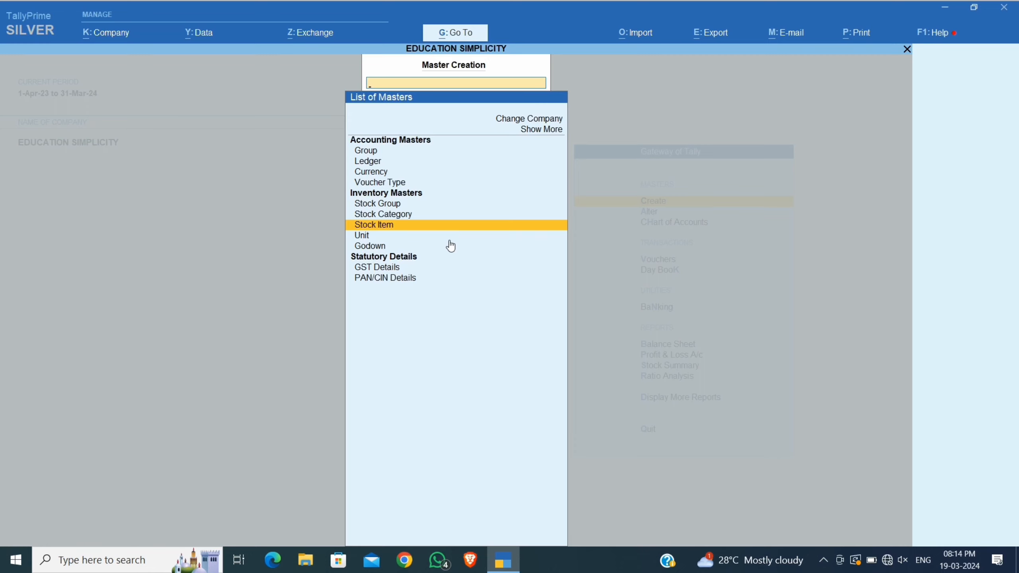
key(Down)
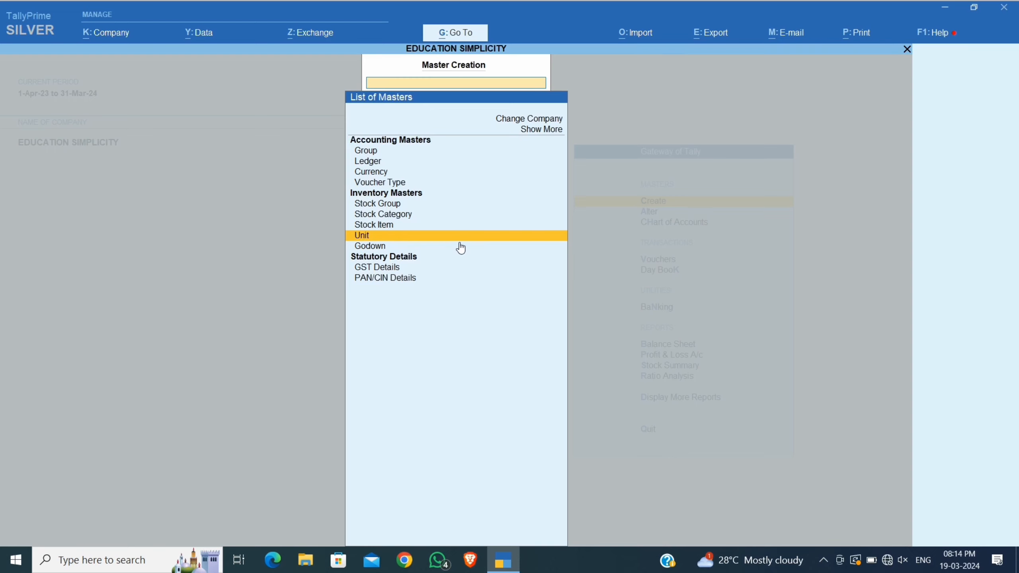
key(Return)
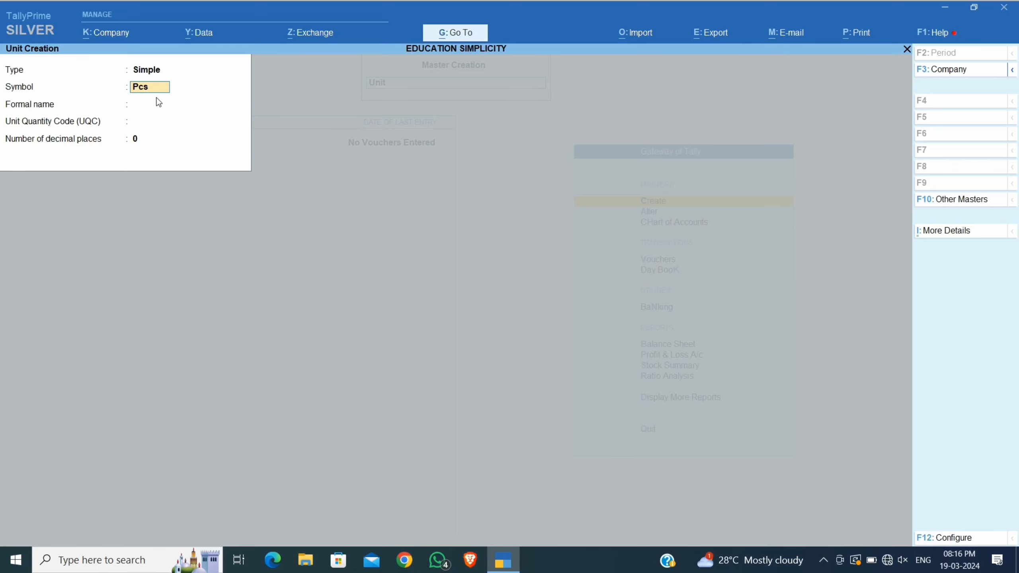
Save unit Pcs with formal name Pieces, UQC PCS-PIECES, 0 decimals, then quit Unit Creation.
key(Return)
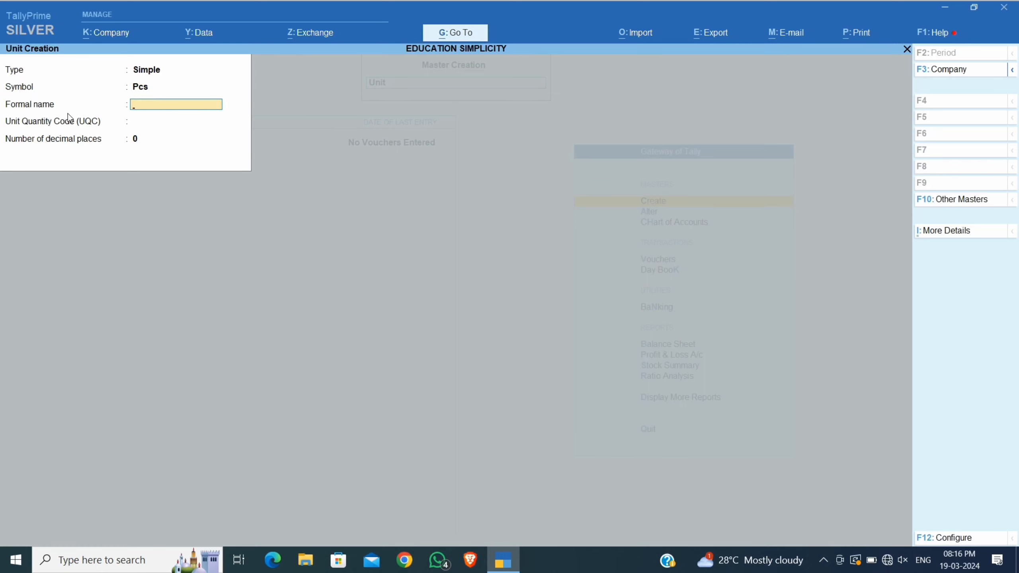
text(Pieces)
key(Return)
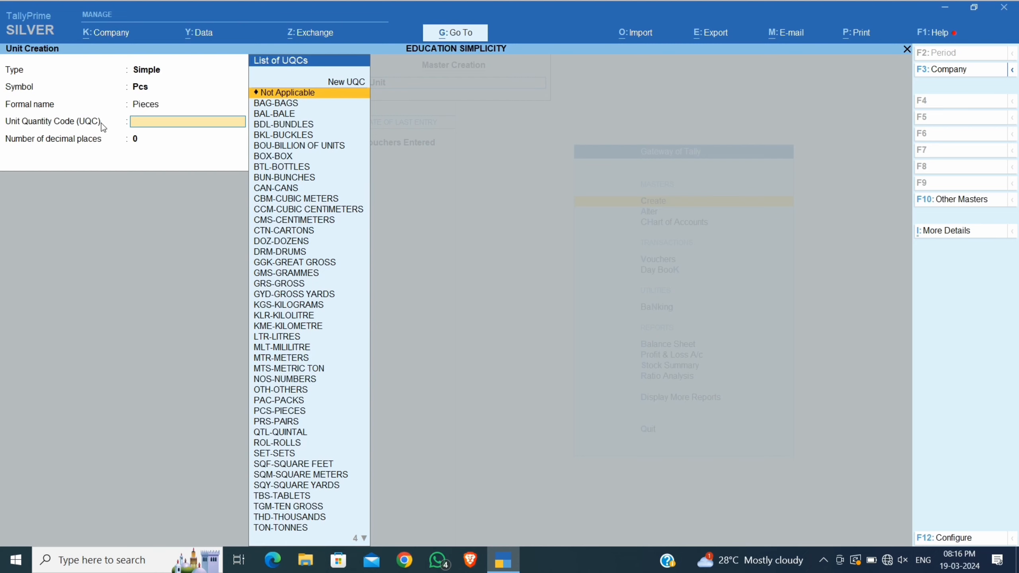
text(pc)
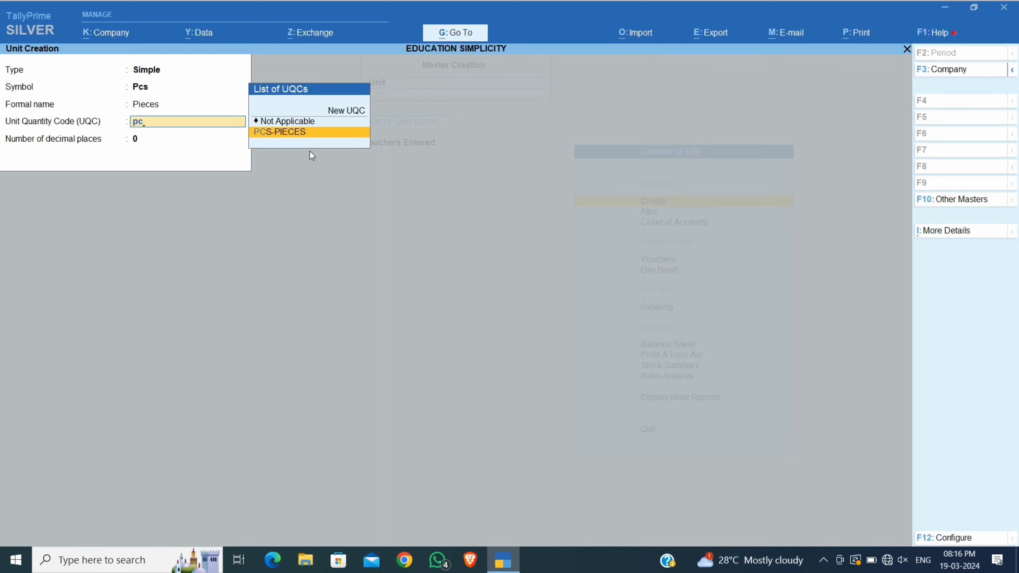
key(Return)
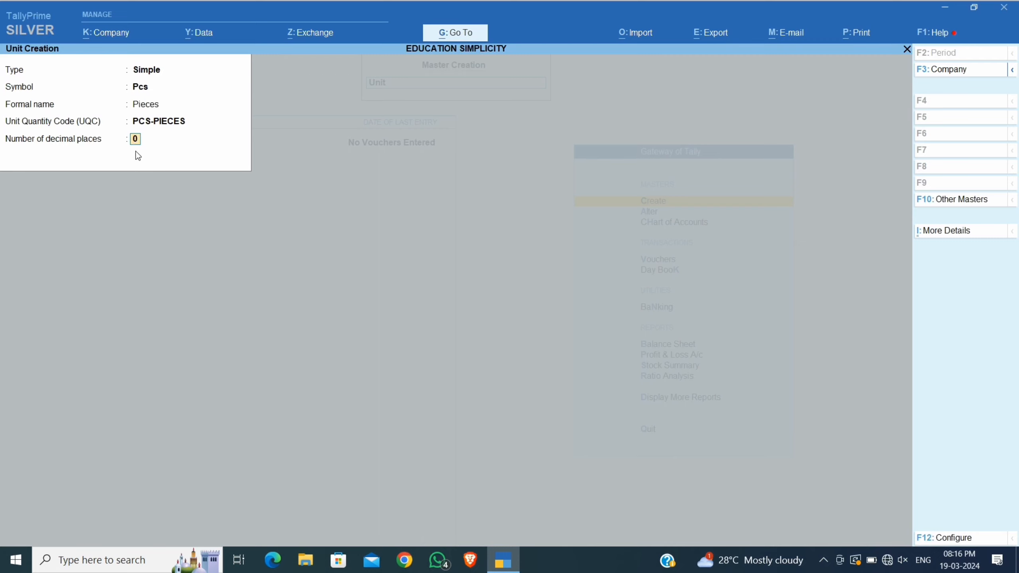
key(Return)
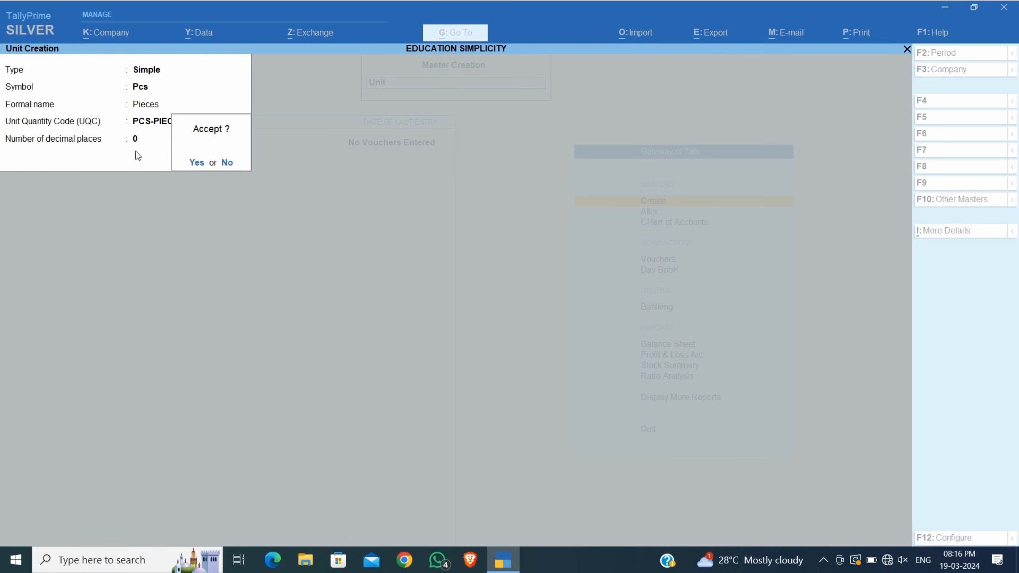
key(Return)
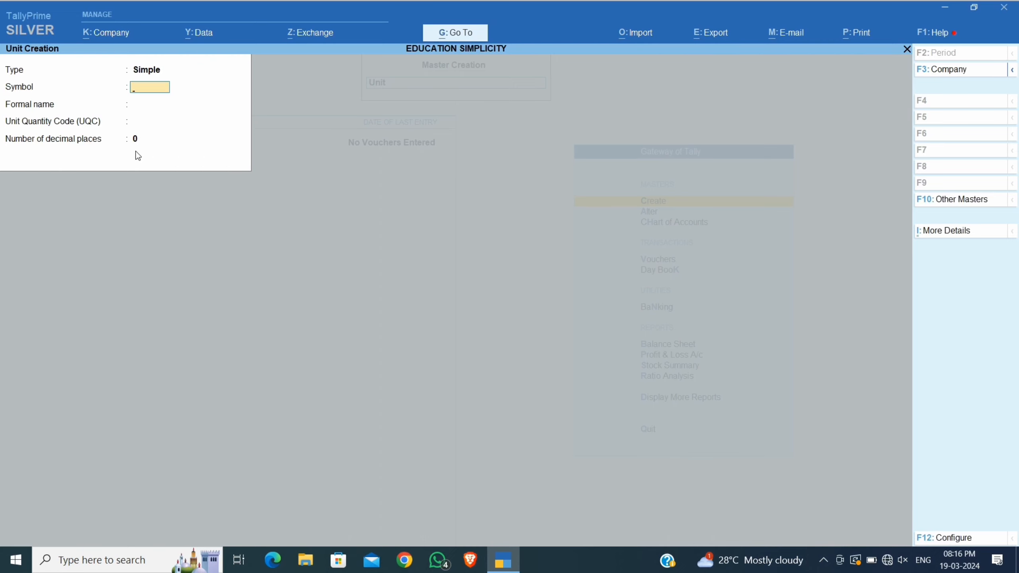
key(Escape)
key(Return)
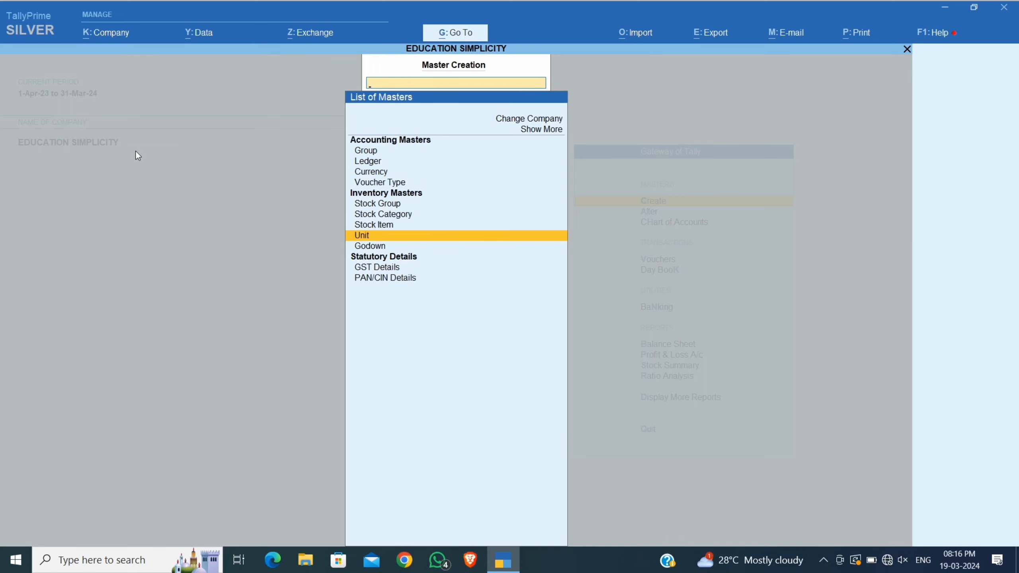
Start stock item IPHONE 14 PRO MAX under Primary with unit Pcs.
key(Up)
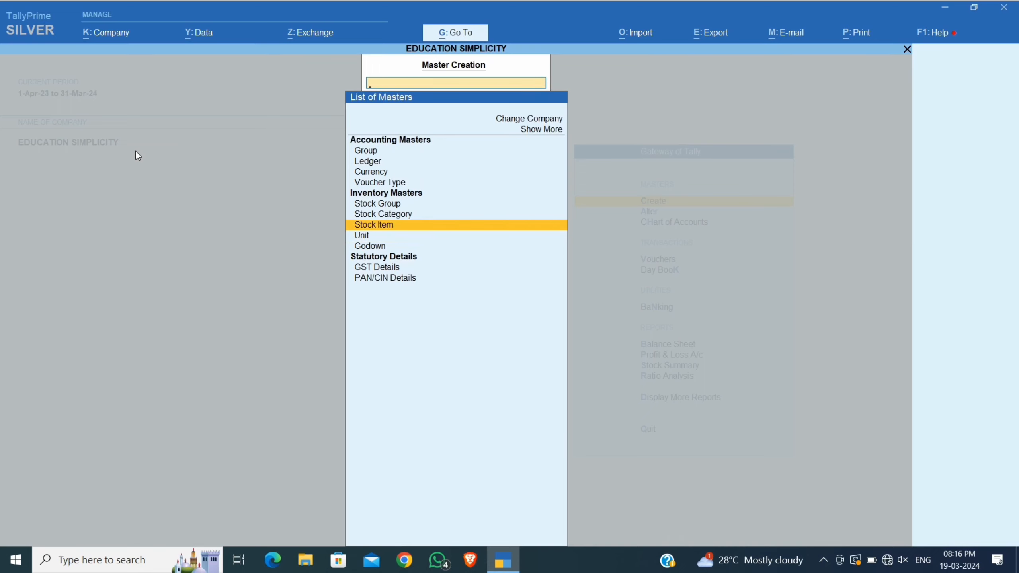
key(Return)
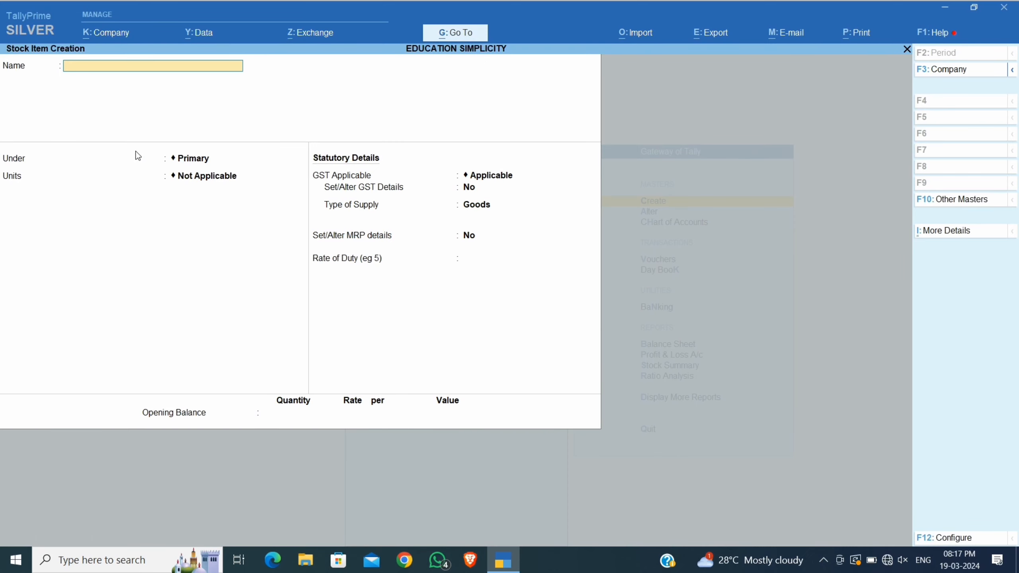
text(IPHONE 14 PRO MAX)
key(Return)
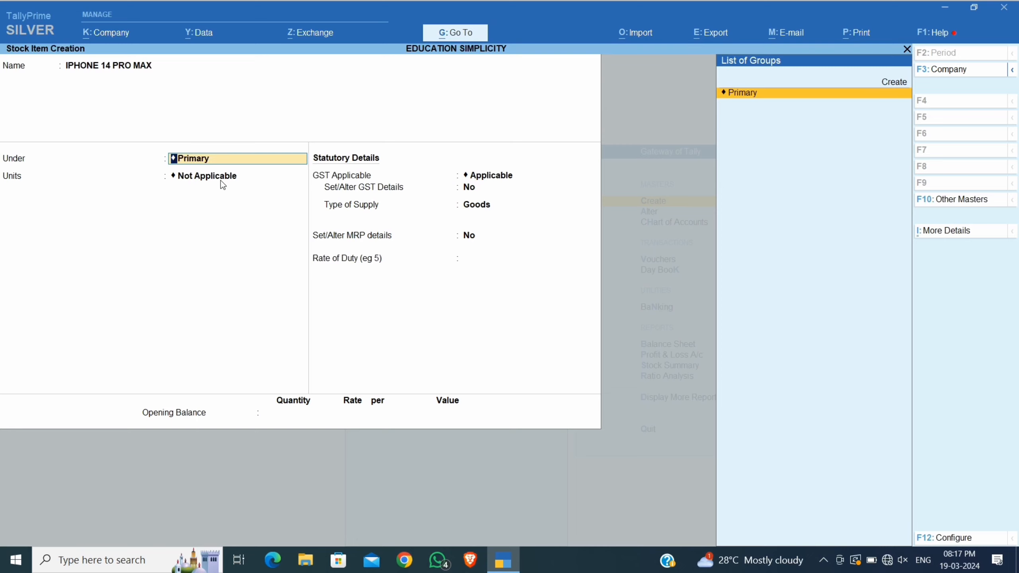
key(Return)
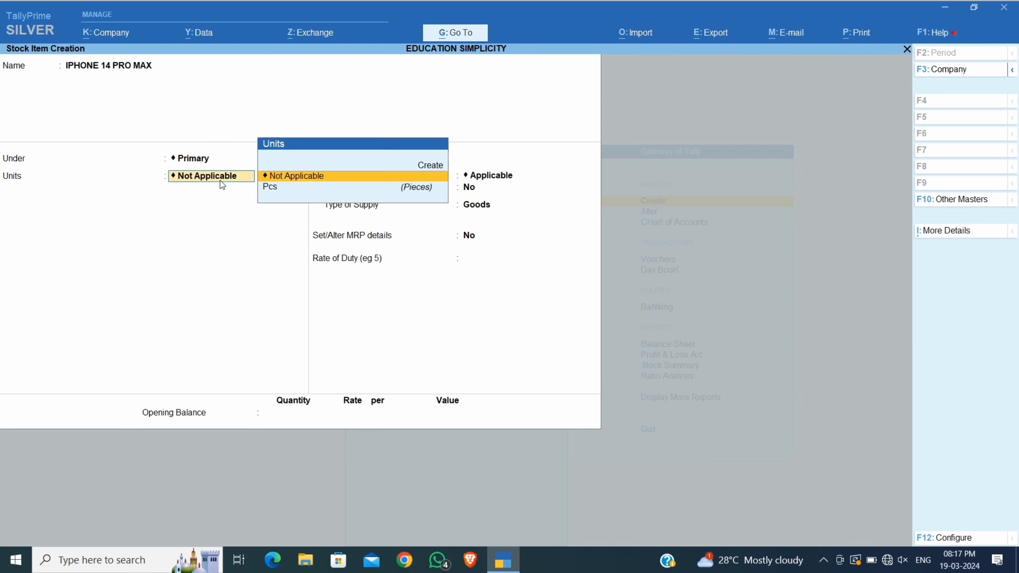
key(Down)
key(Return)
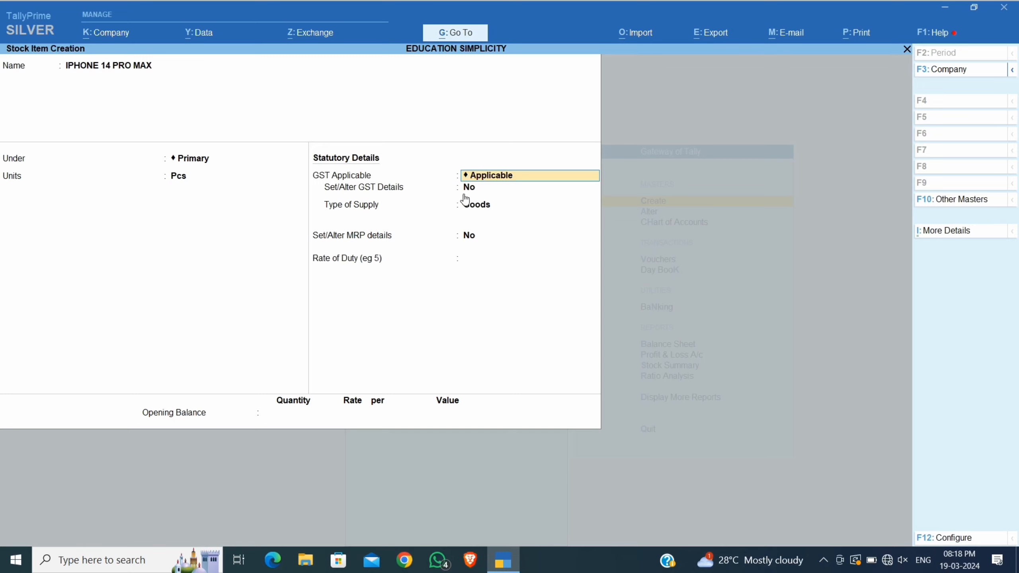
Set Set/Alter GST Details to Yes to bring up the item's GST Details.
click(470, 189)
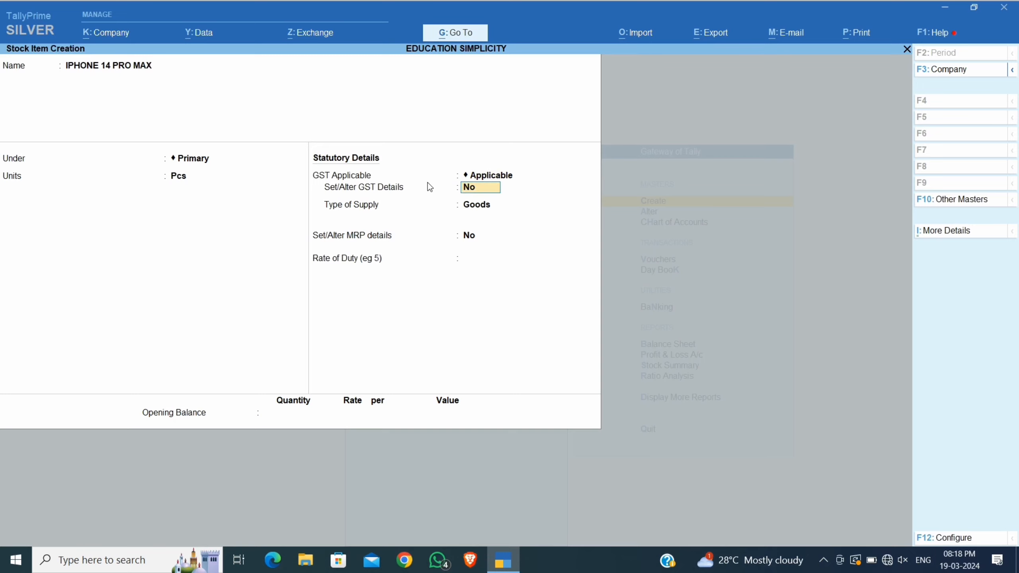
text(Y)
key(Return)
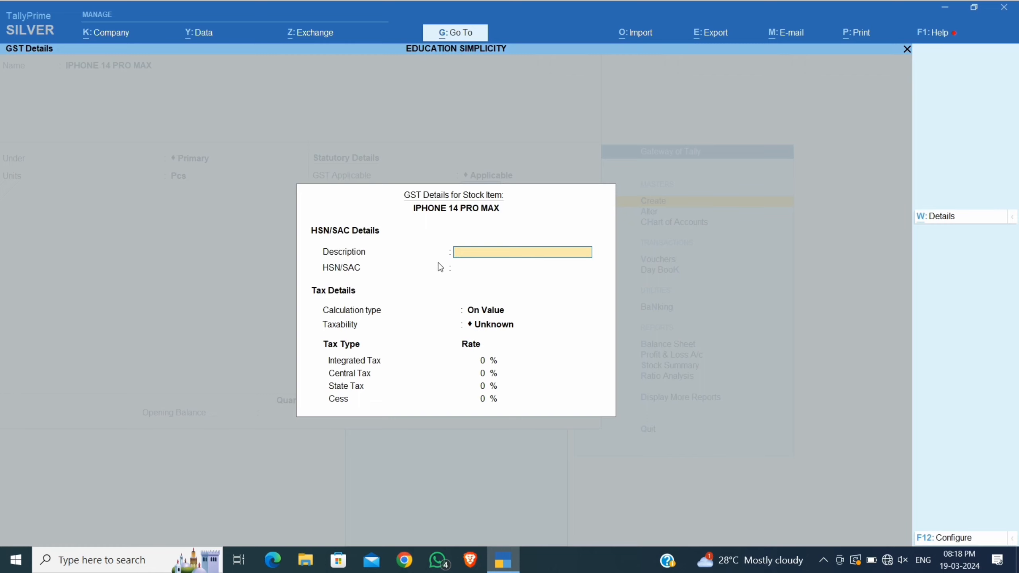
Enter description MOBILE and HSN/SAC 85171190 for IPHONE 14 PRO MAX.
text(MOBILE)
click(461, 268)
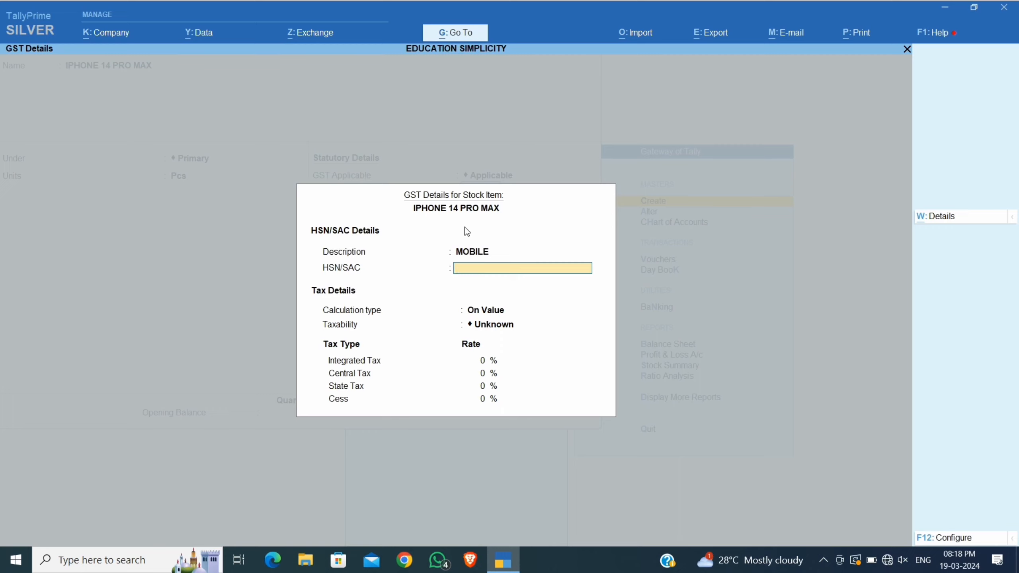
text(85171190)
key(Return)
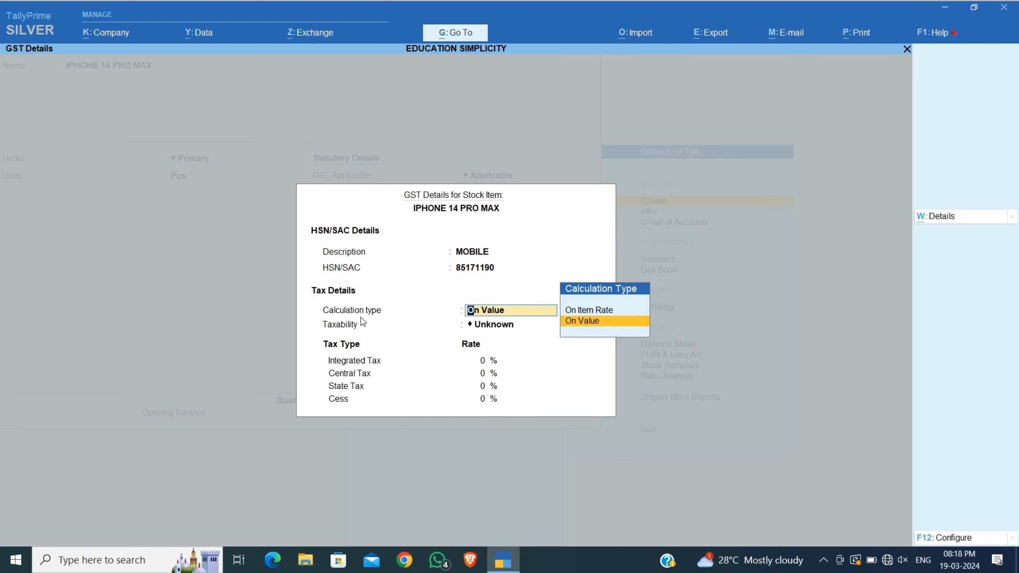
Keep On Value and mark the item Taxable at 18% integrated tax (9% CGST/SGST).
click(581, 324)
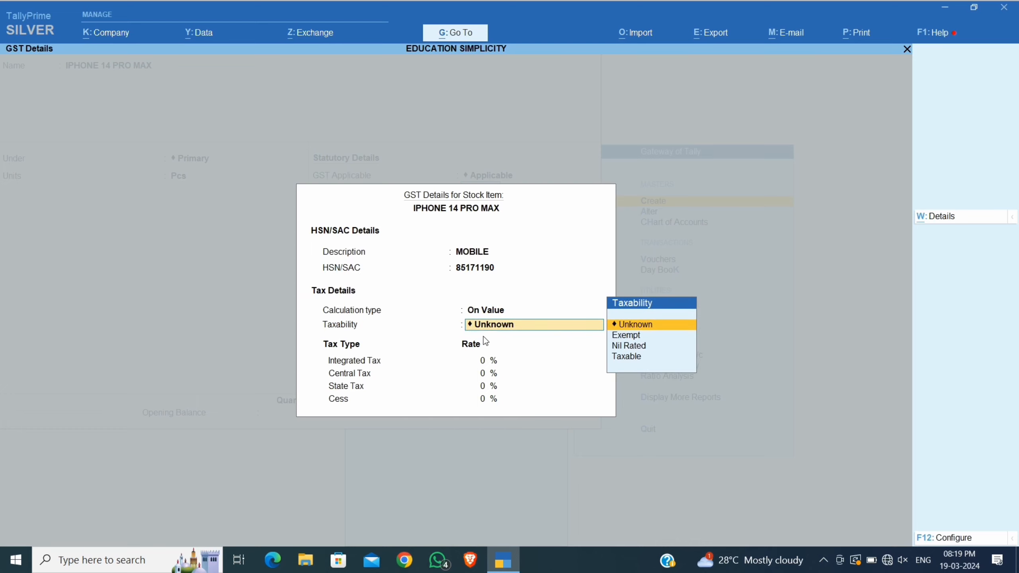
key(Down)
key(Down)
key(Down)
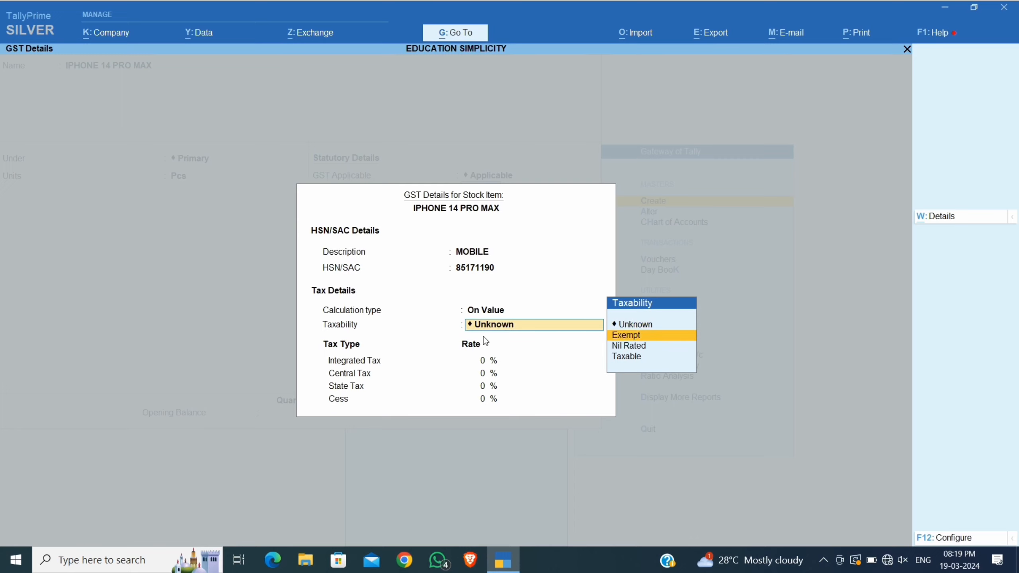
key(Return)
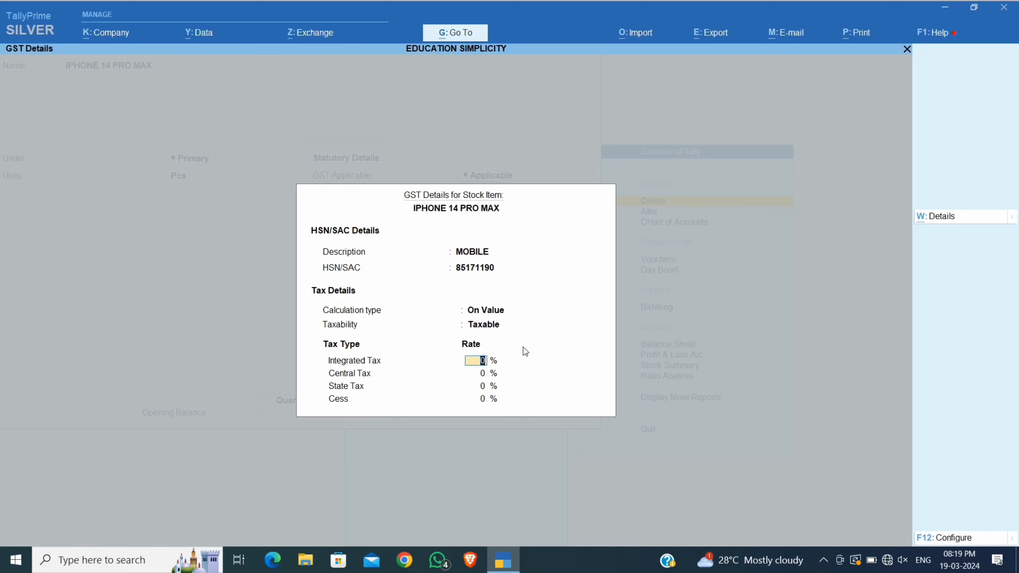
text(18)
key(Return)
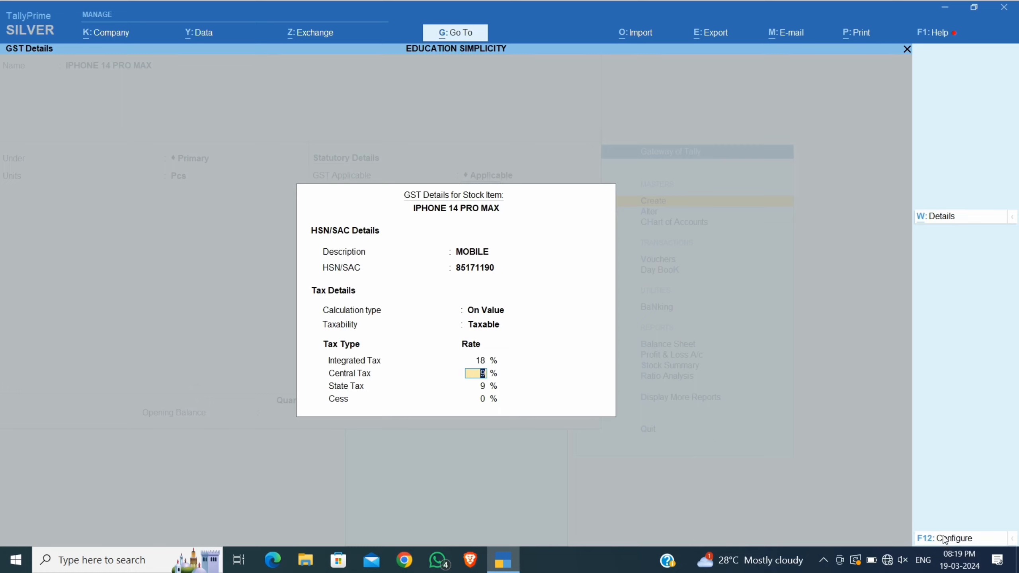
click(943, 538)
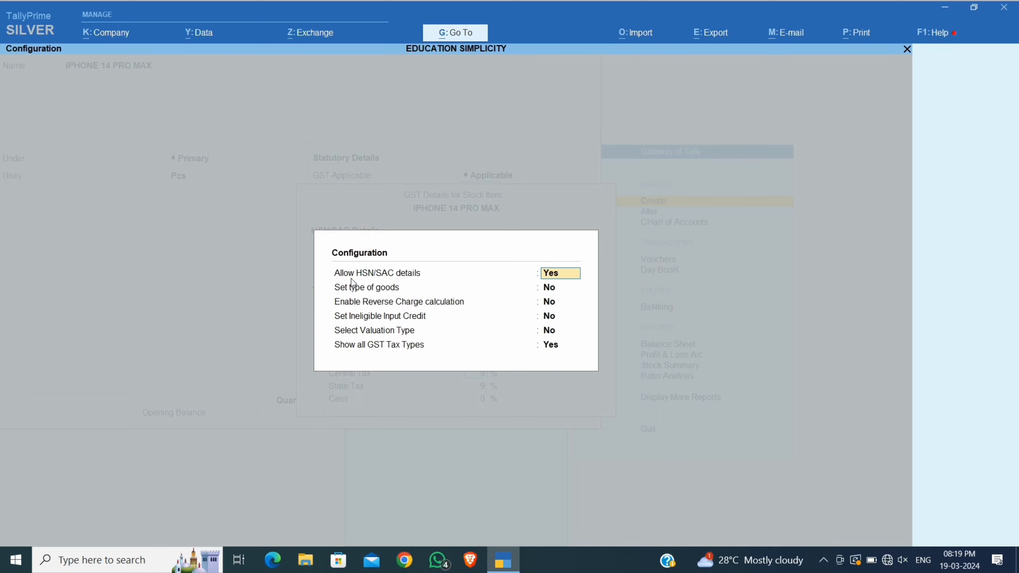
Keep Show all GST Tax Types at Yes in configuration and accept the 9% Central/State GST details.
click(391, 348)
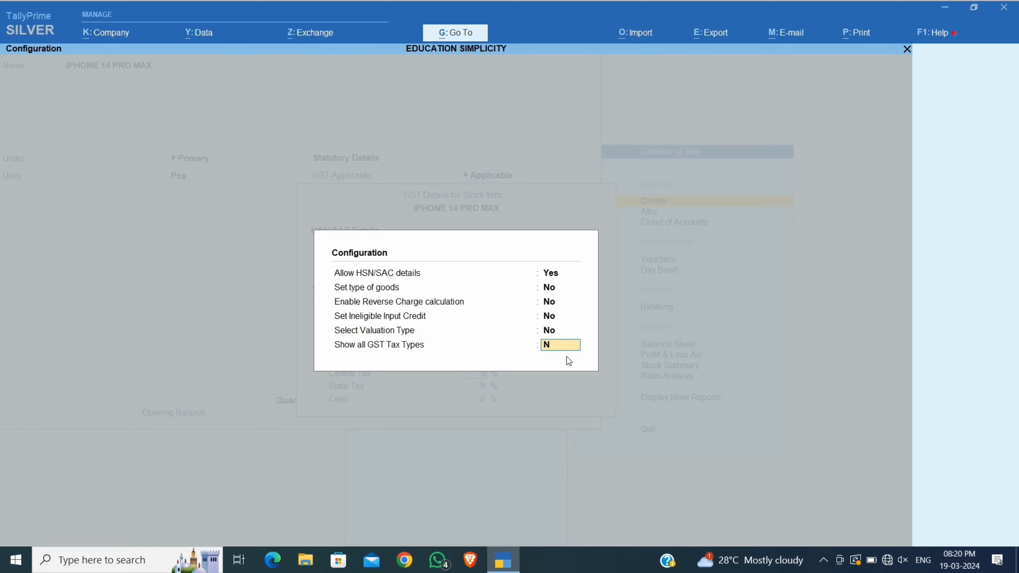
key(Return)
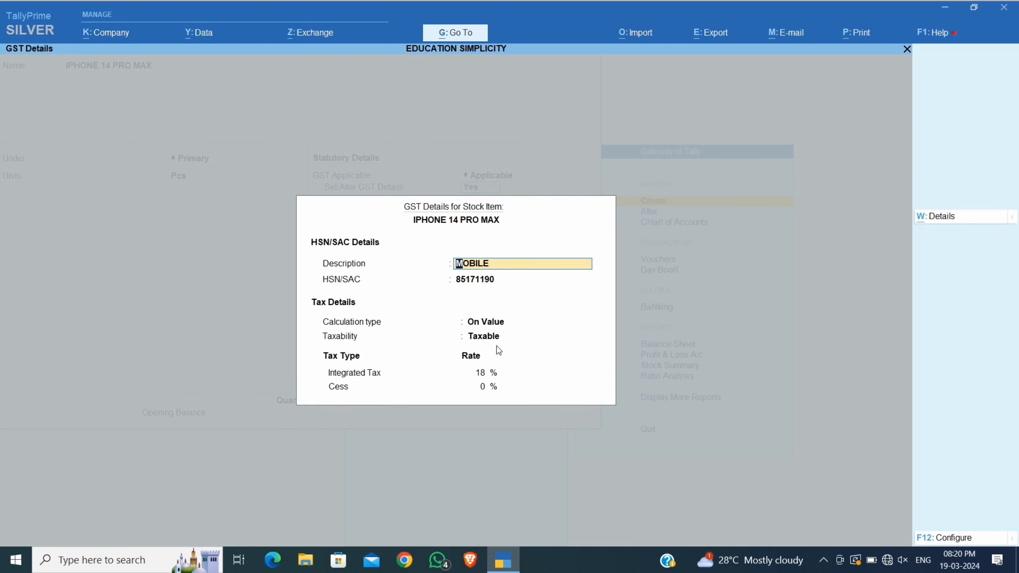
click(959, 538)
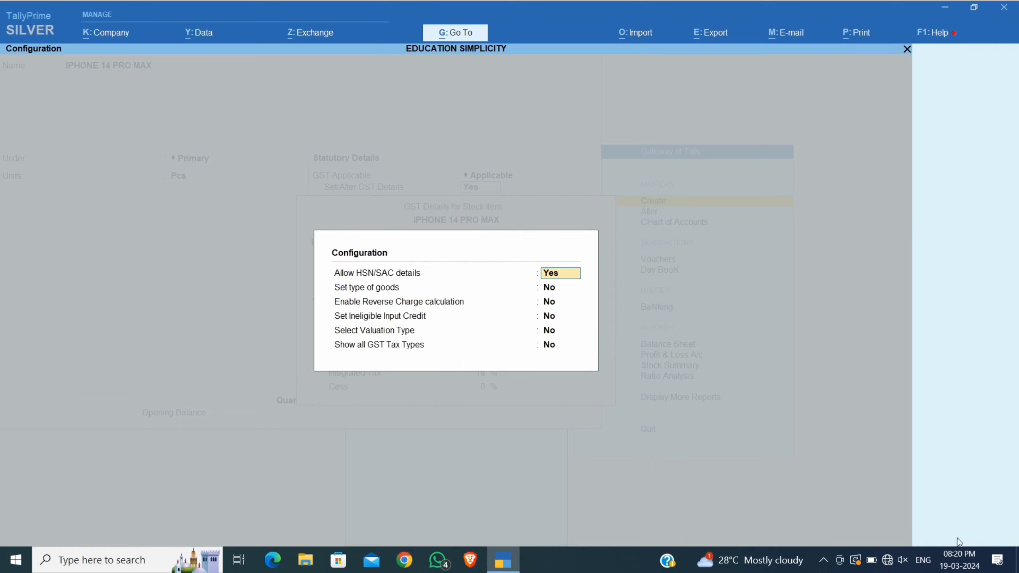
click(547, 345)
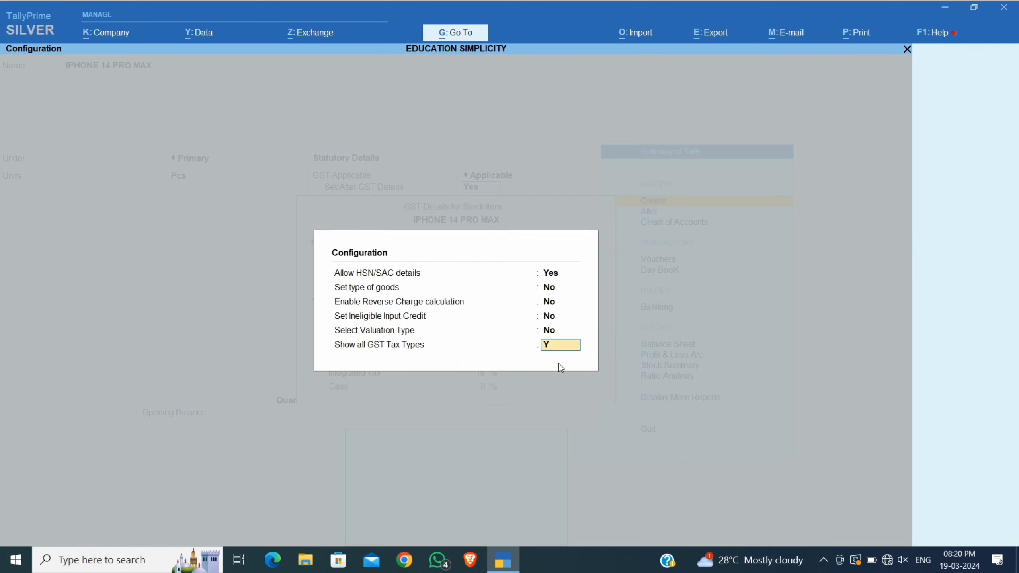
key(Return)
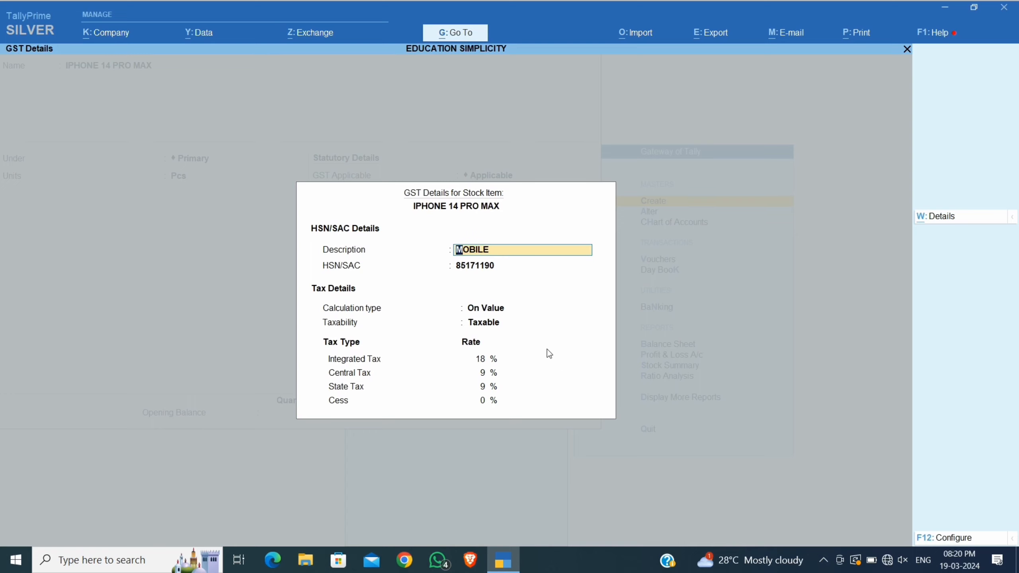
key(Return)
key(Return)
key(Return)
key(Return)
key(Return)
key(Return)
key(Return)
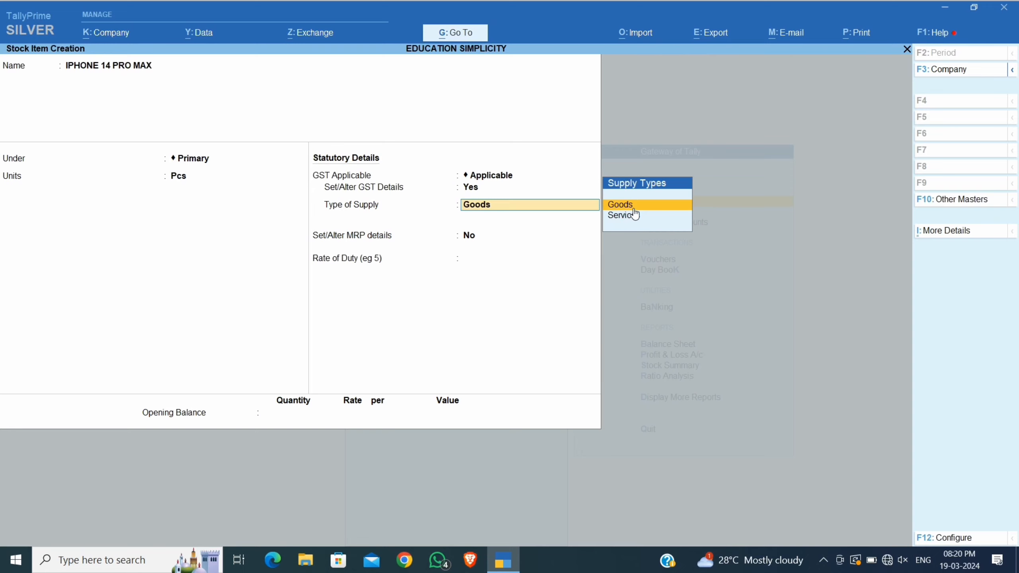
Keep Goods as the supply type and answer y to Set/Alter MRP details.
key(Return)
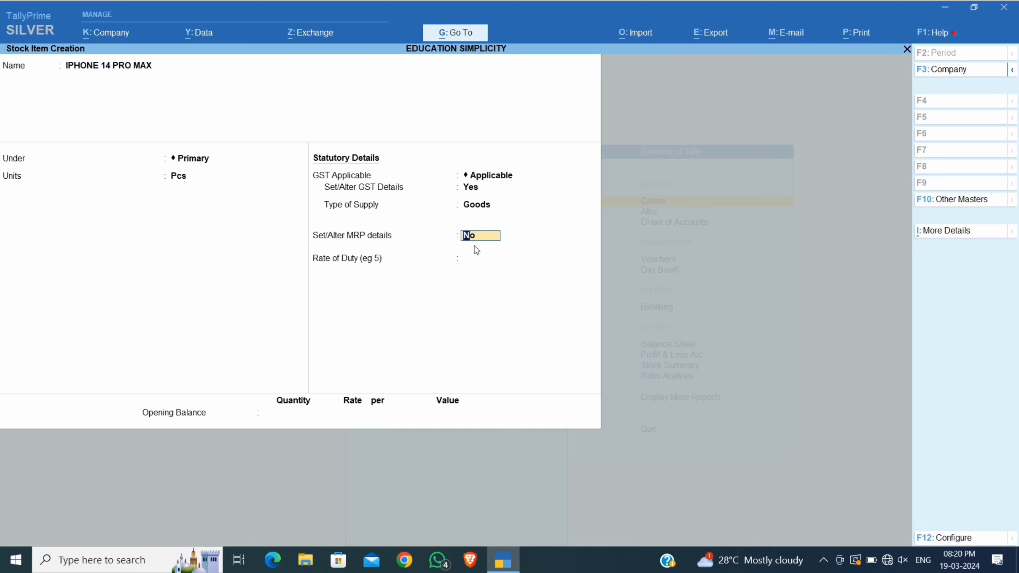
text(y)
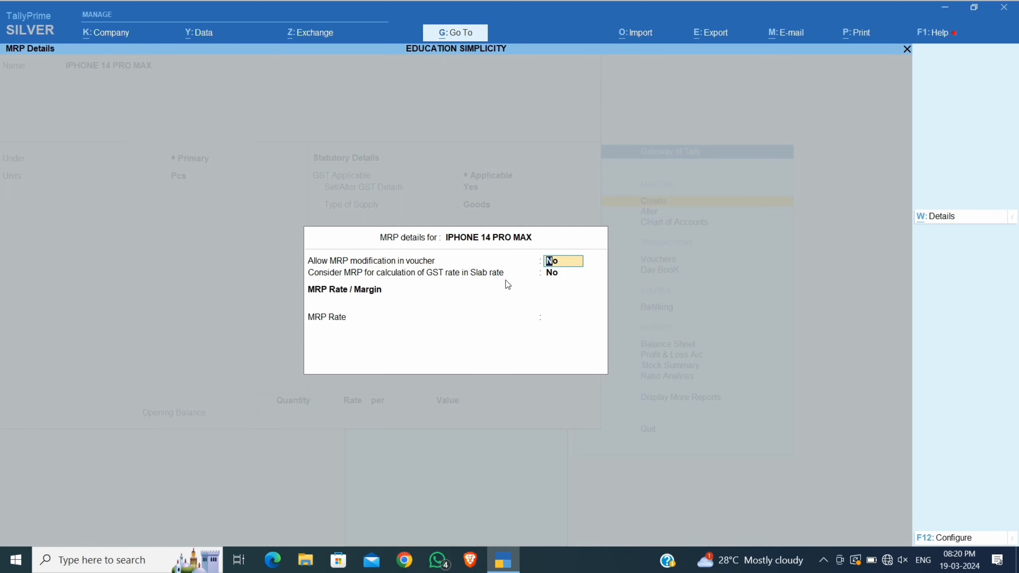
Enter an MRP rate of 1,45,000 per Pcs, leaving both MRP options at No.
key(Return)
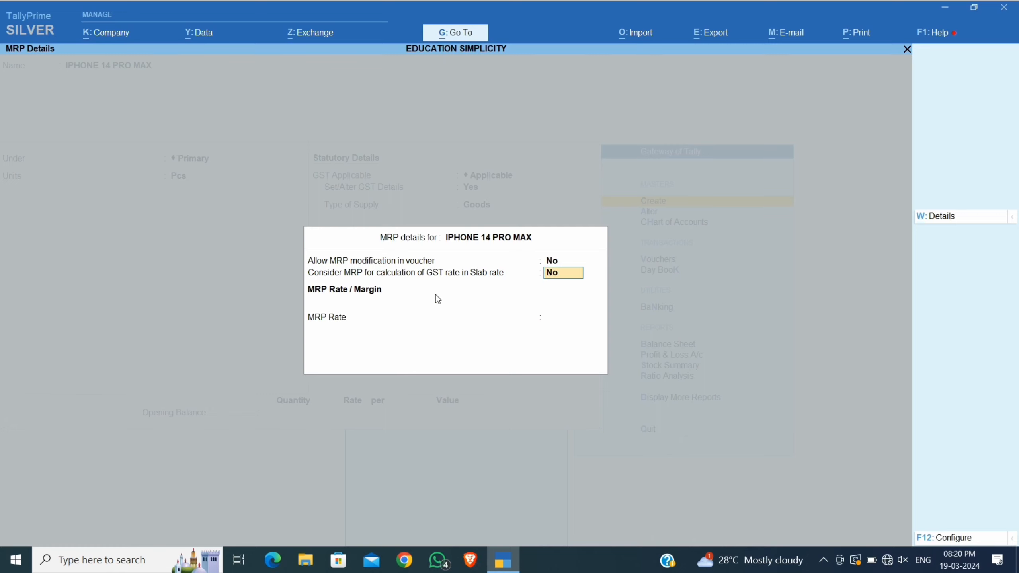
key(Return)
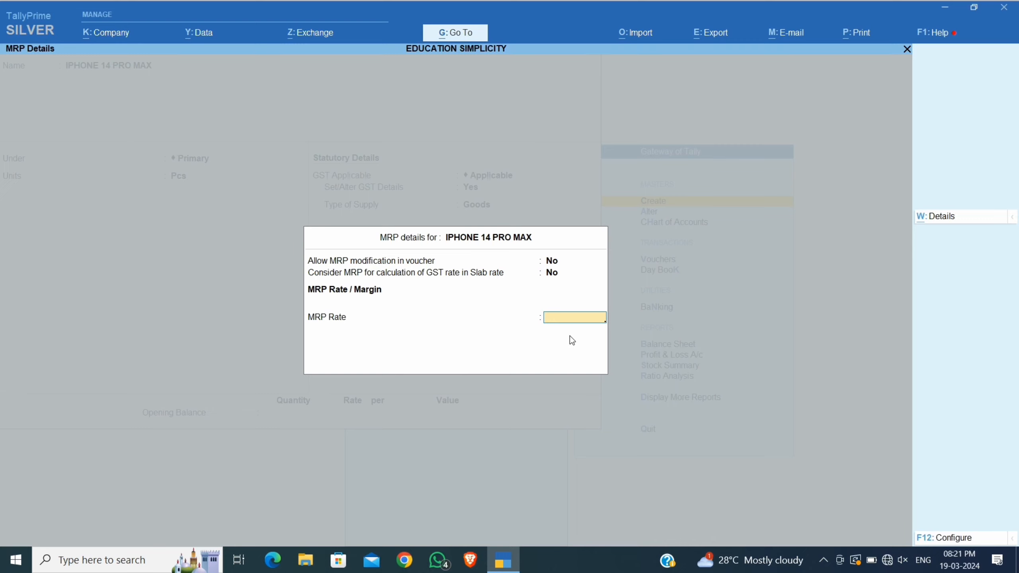
text(145000)
key(Return)
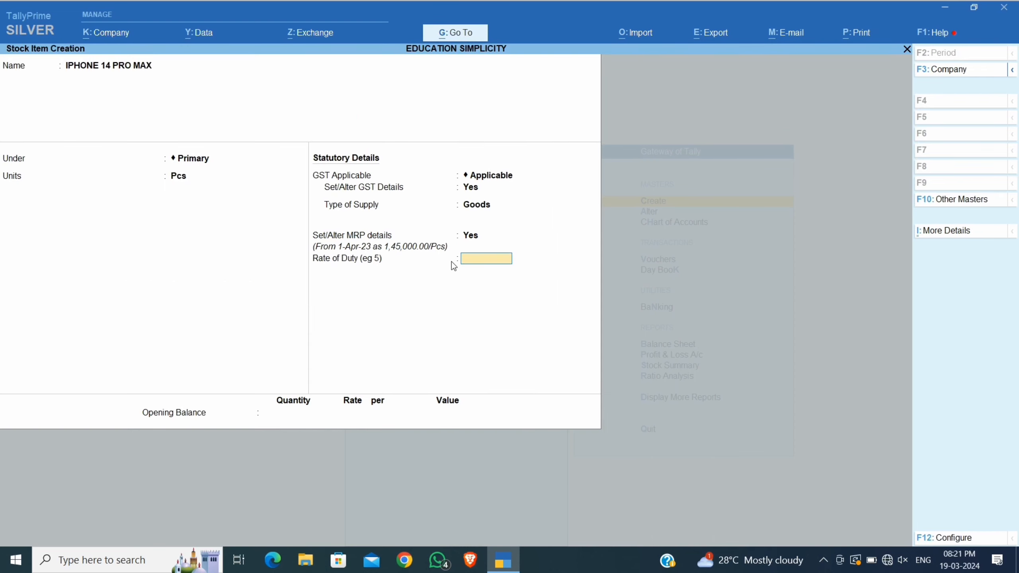
Save IPHONE 14 PRO MAX with rate of duty 0 and quit stock item creation.
key(Return)
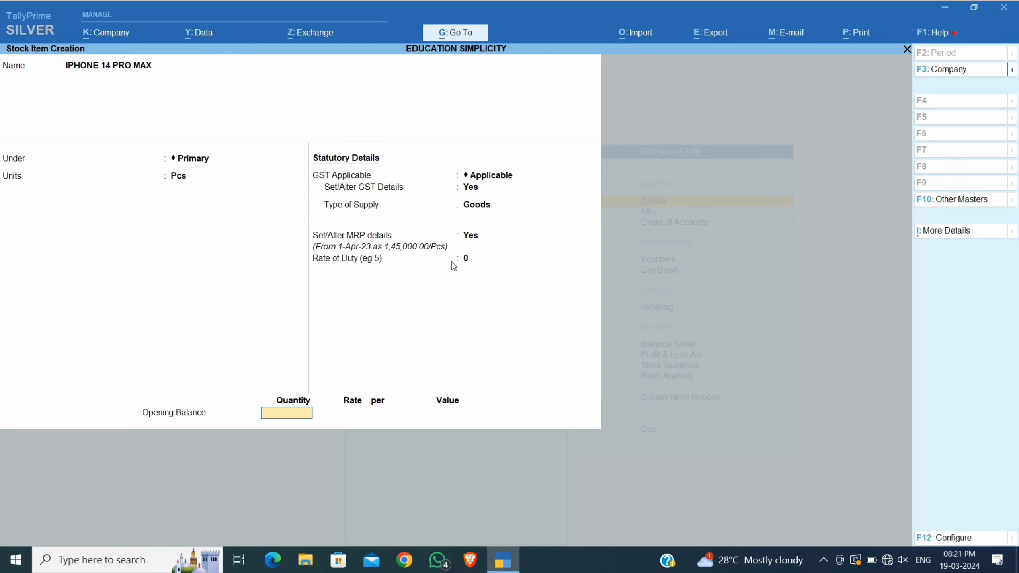
key(Return)
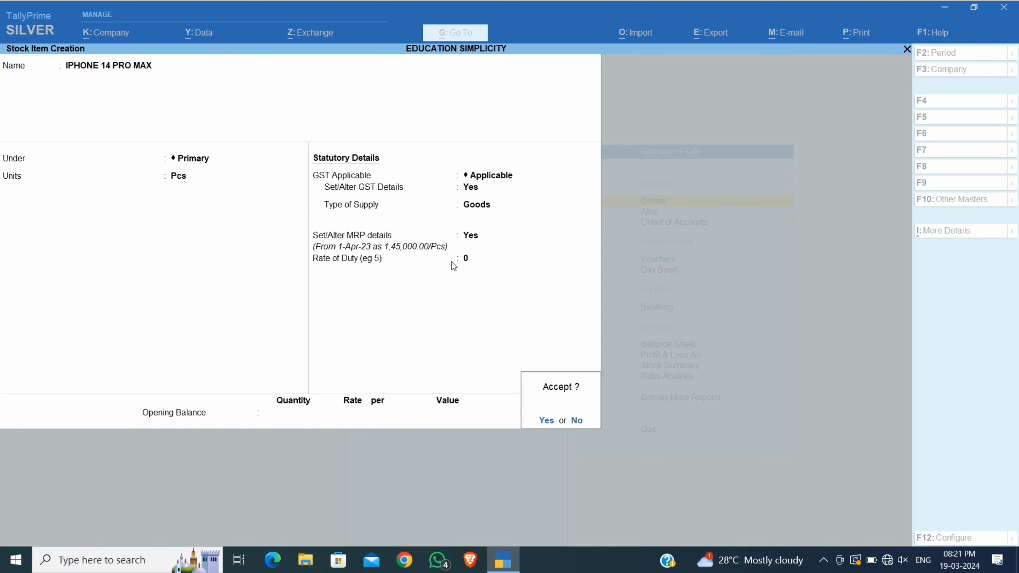
key(Return)
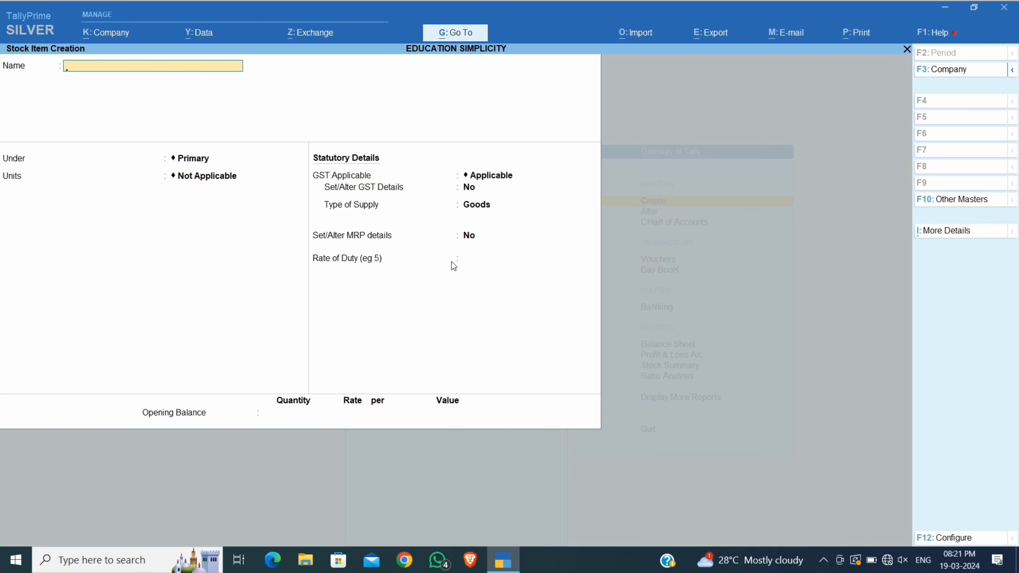
key(Escape)
key(Return)
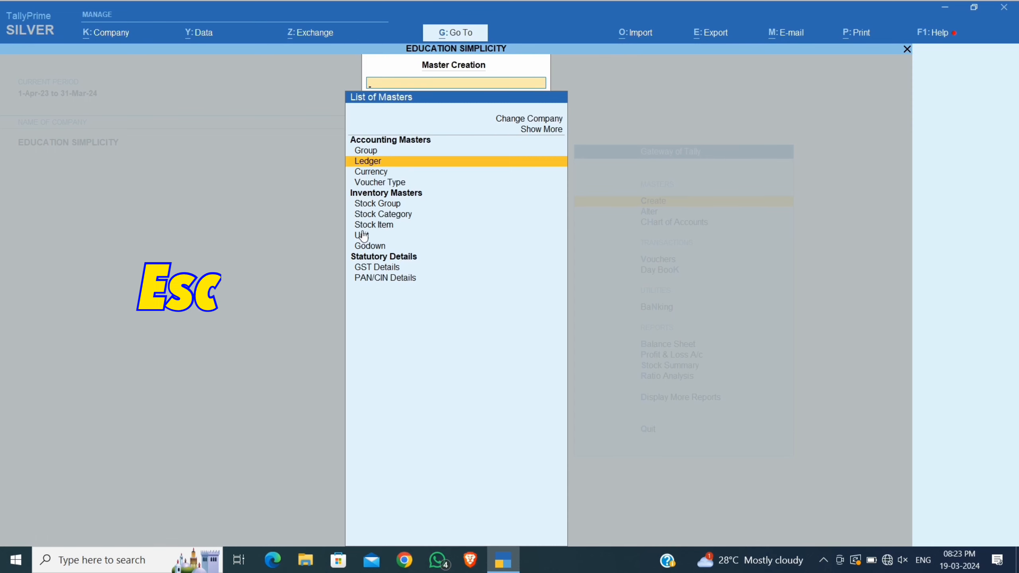
Return to the Gateway of Tally and start a new Sales voucher No. 1.
key(Escape)
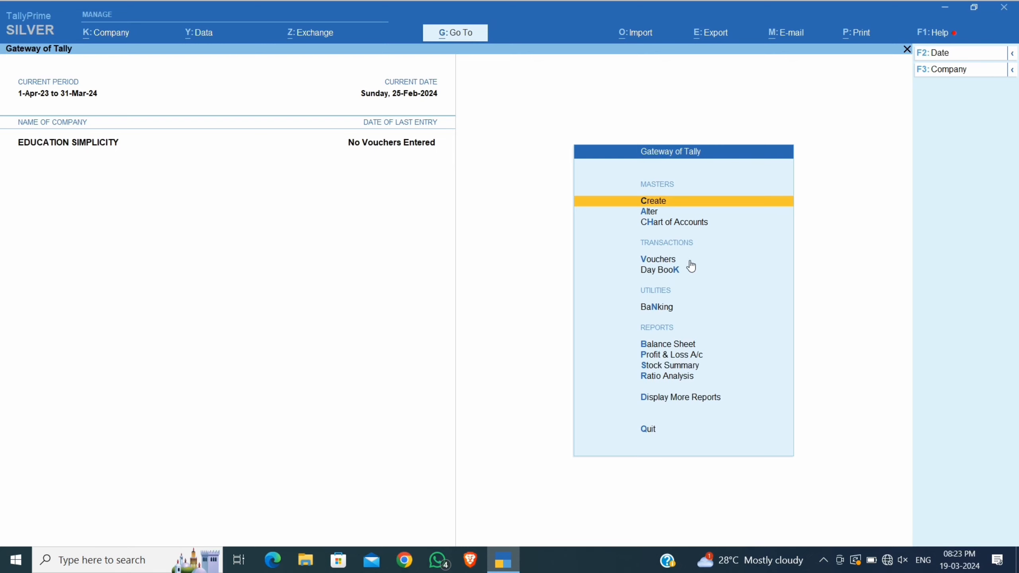
key(Down)
key(Down)
key(Down)
key(Down)
key(Up)
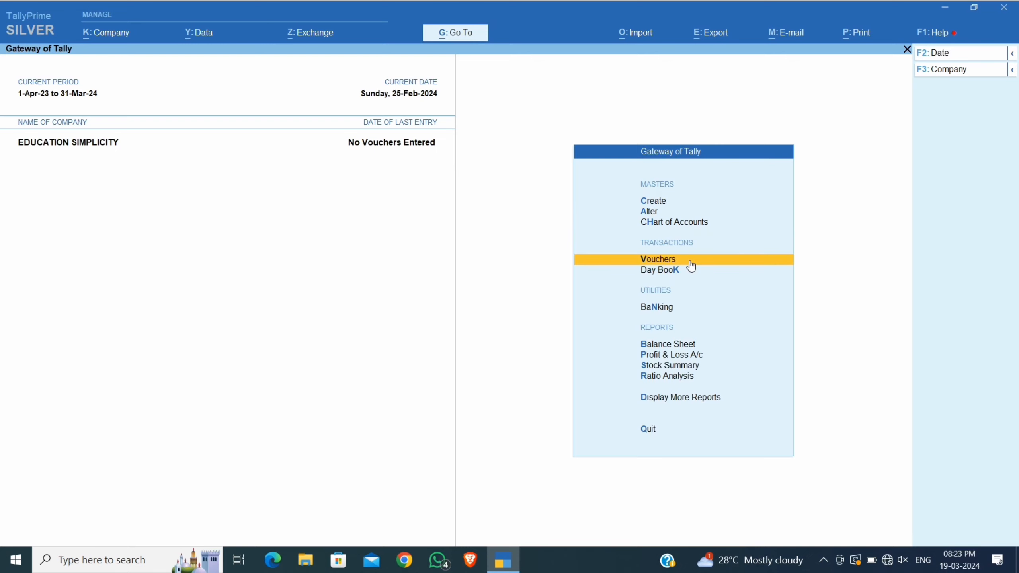
key(Return)
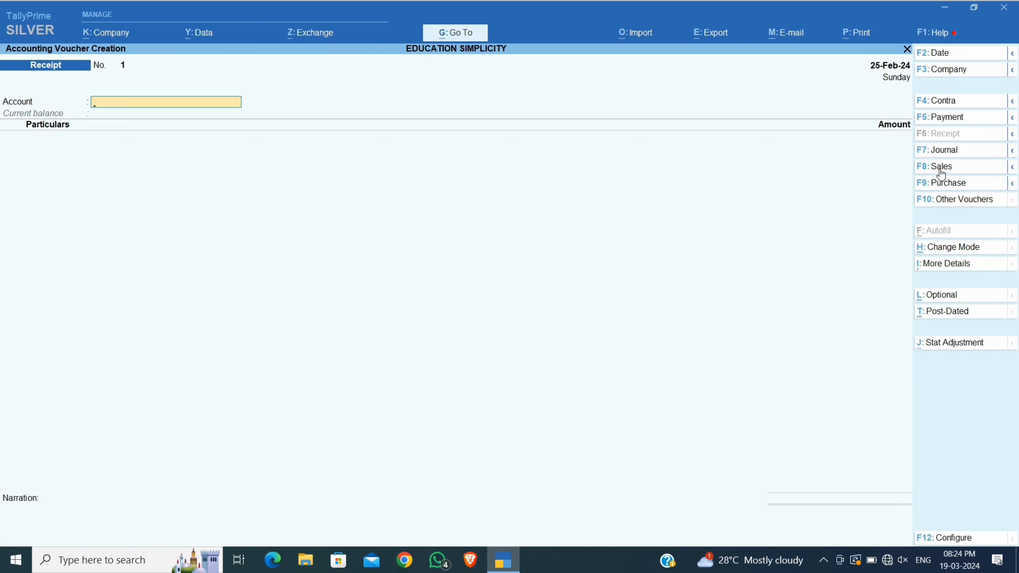
click(959, 173)
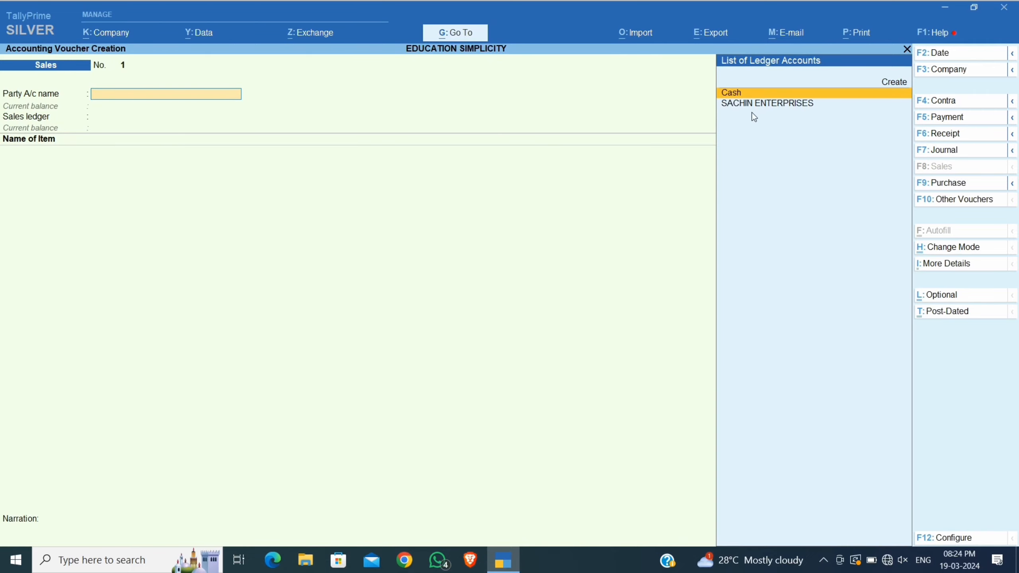
Select SACHIN ENTERPRISES from the List of Ledger Accounts as the party.
click(806, 108)
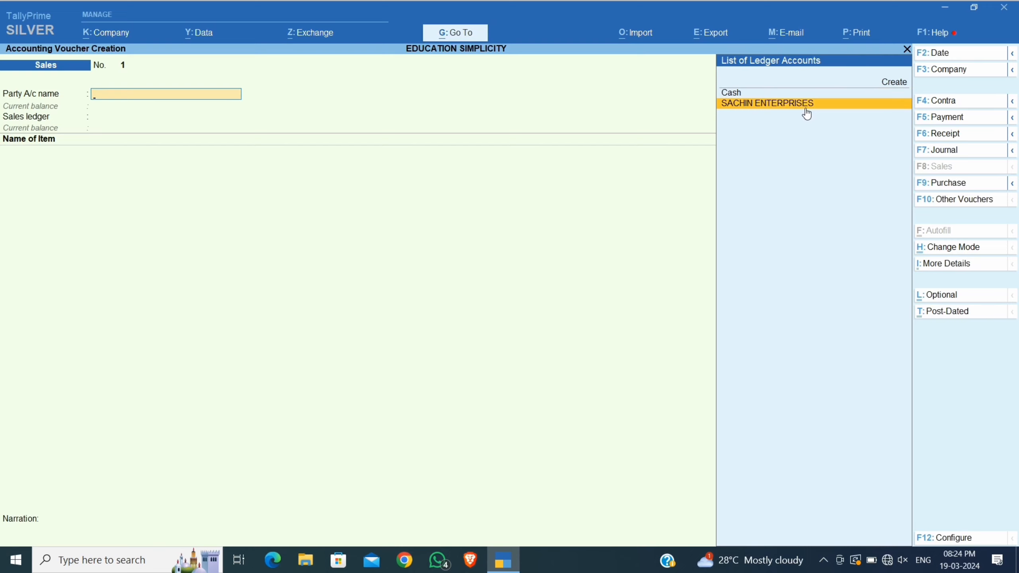
click(806, 108)
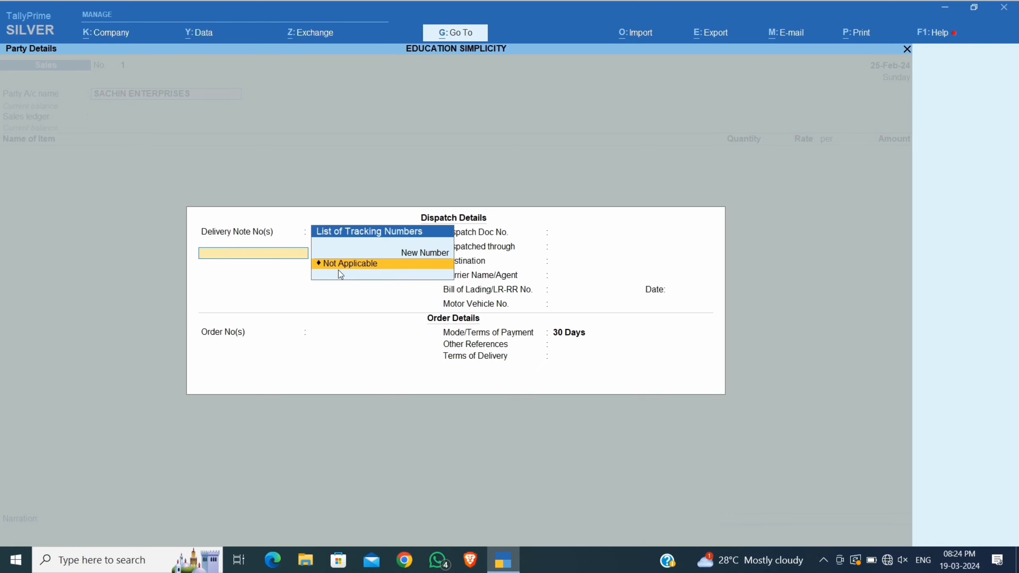
Set delivery note to Not Applicable, dispatch mode BIKE and destination YAMUNANAGAR.
click(418, 267)
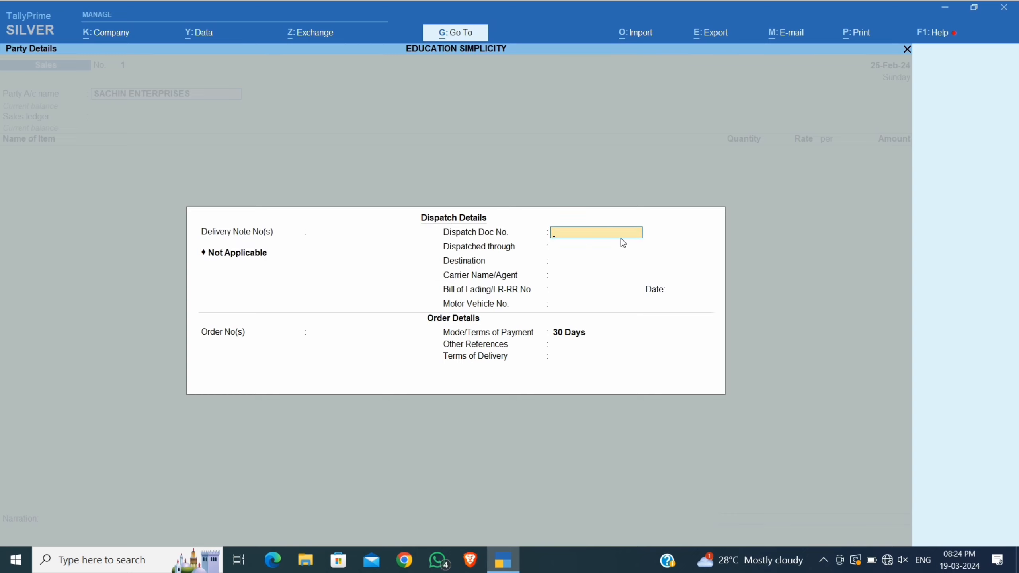
key(Return)
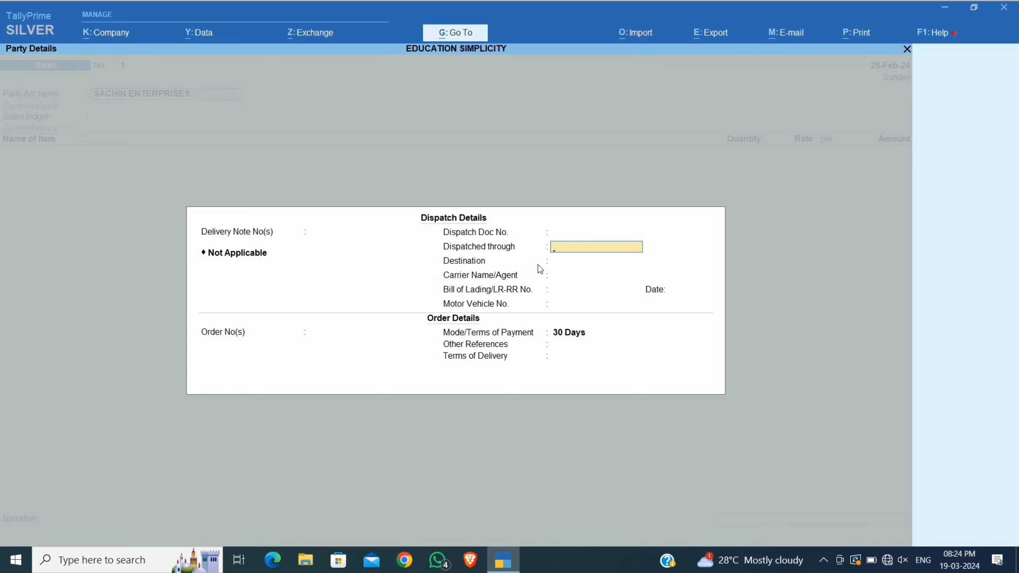
text(BIKE)
key(Return)
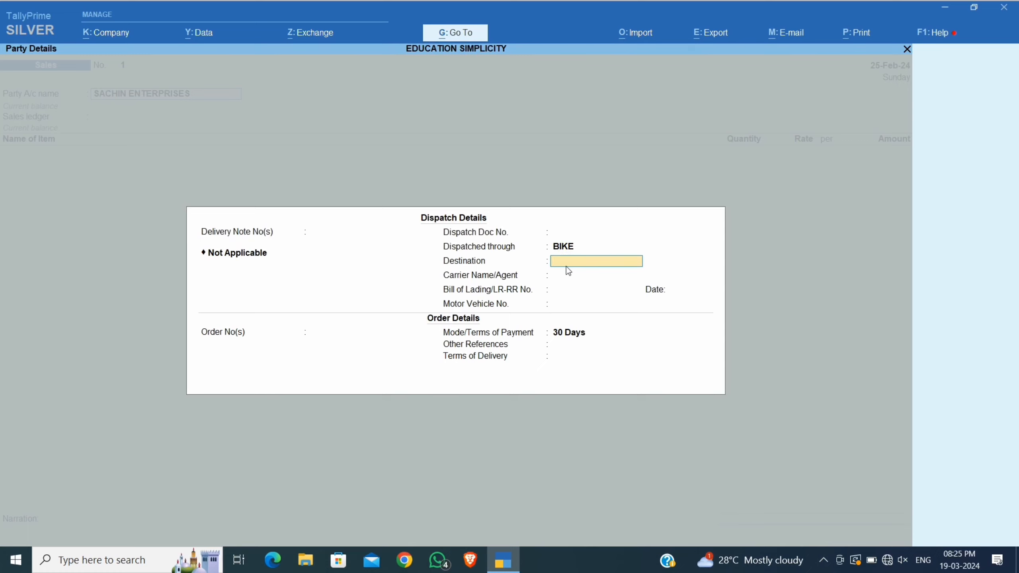
text(YAMUNANAGAR)
key(Return)
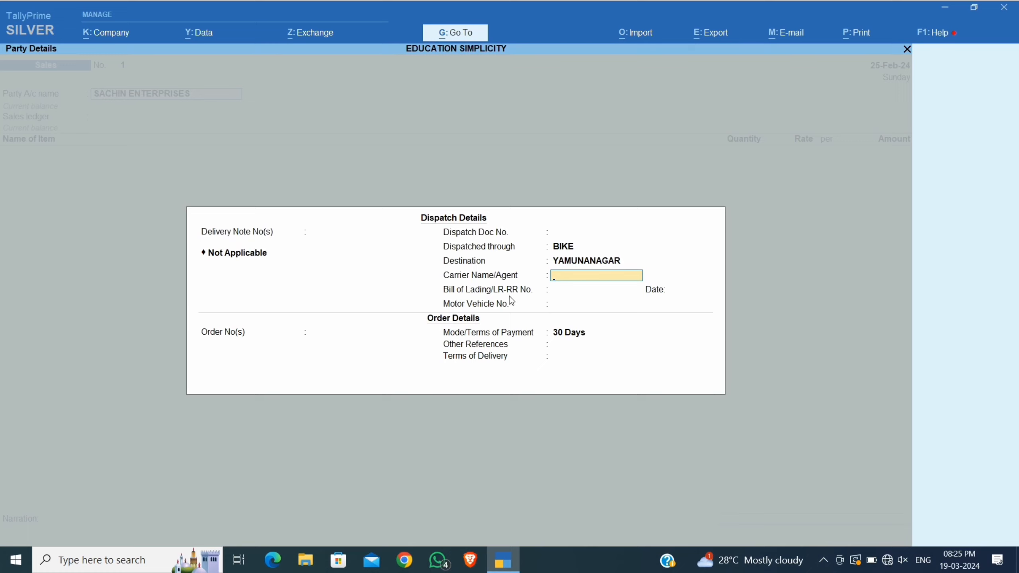
key(Return)
key(Return)
key(Return)
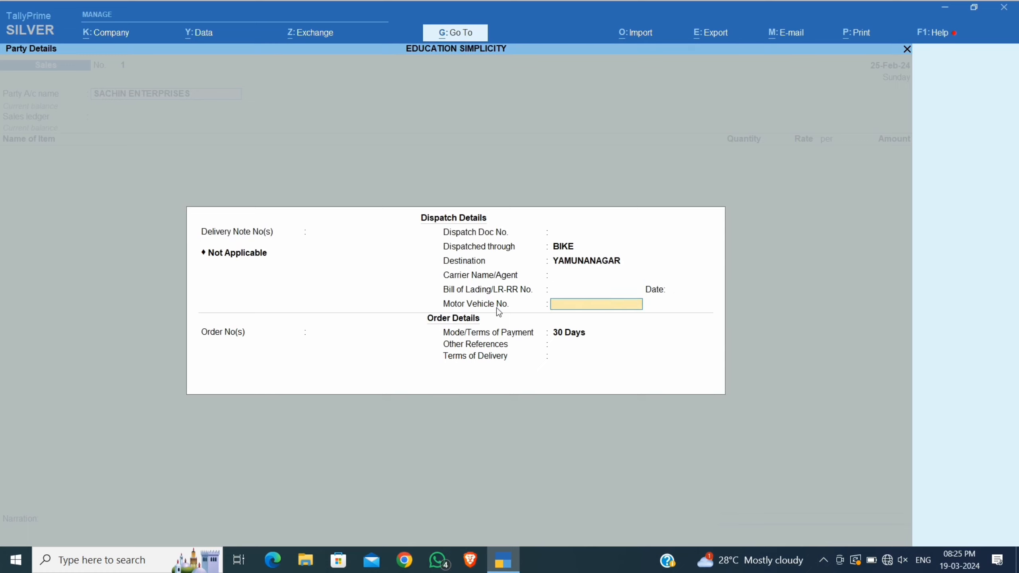
text(HR02A-7582)
key(Return)
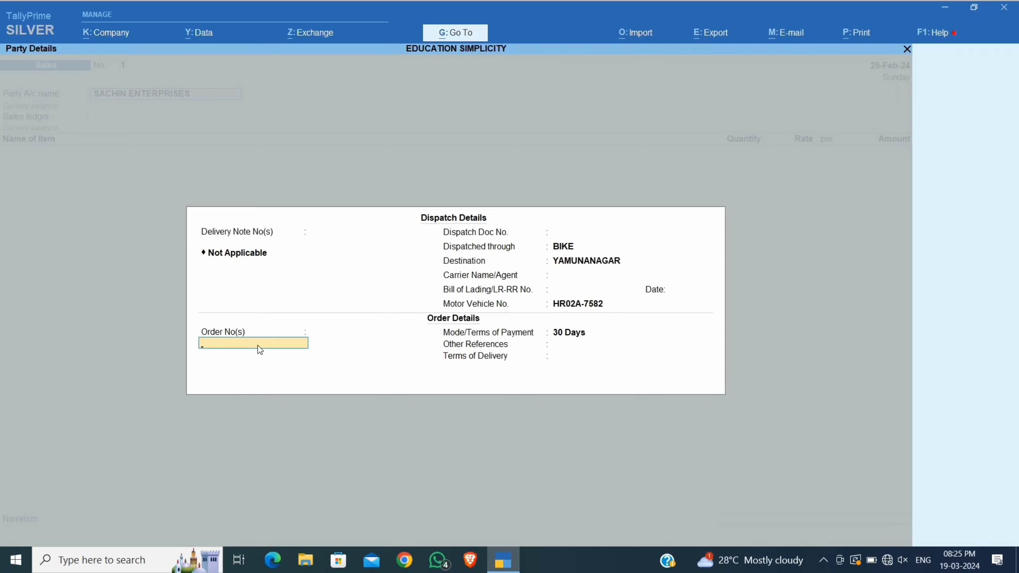
key(Return)
key(Return)
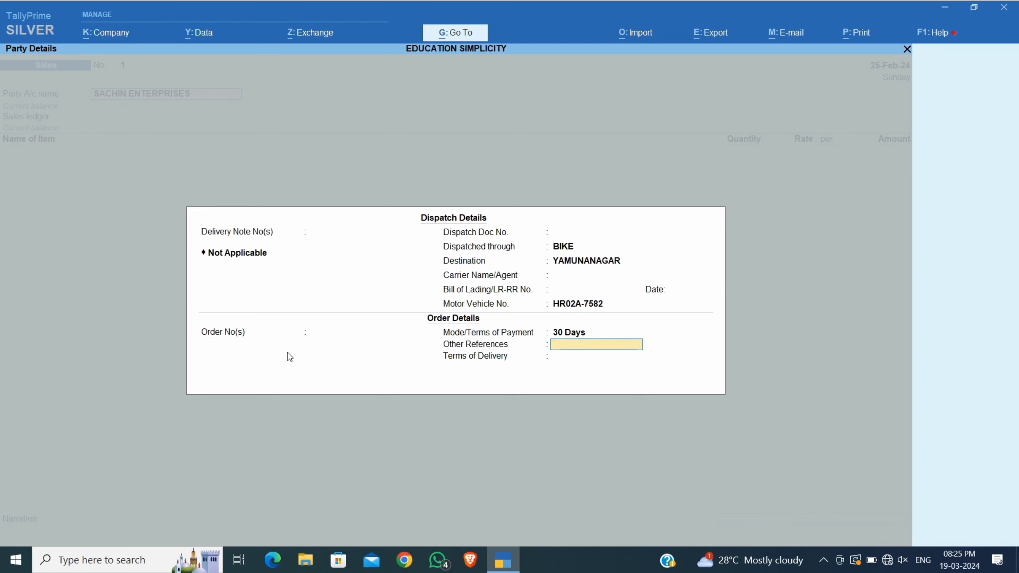
key(Return)
key(Return)
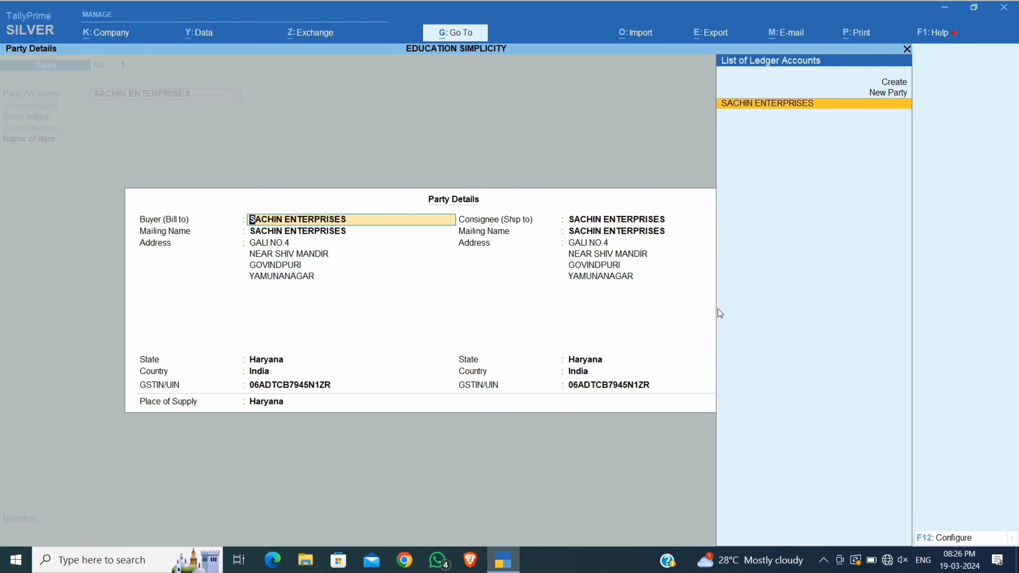
key(Return)
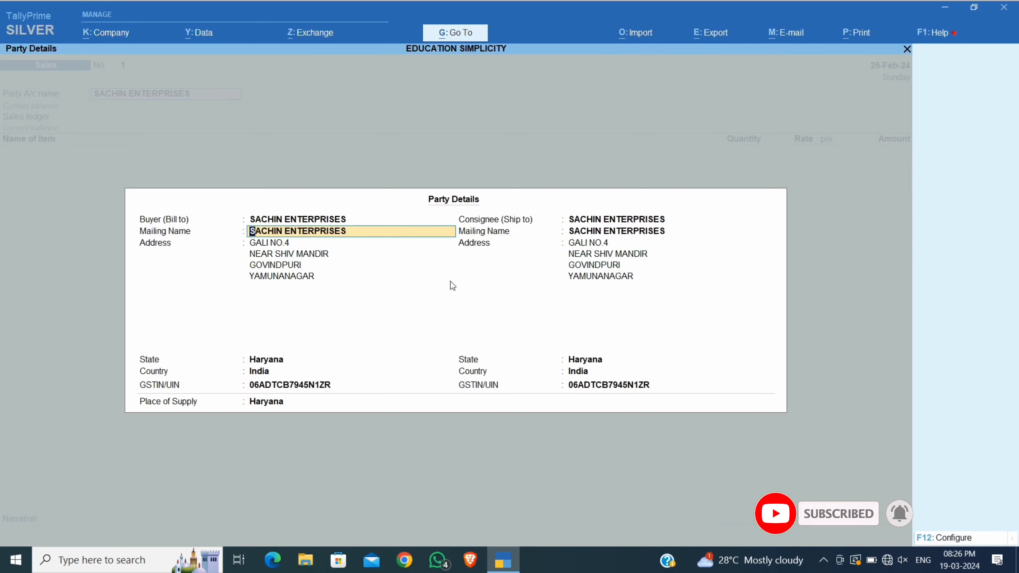
Accept SACHIN ENTERPRISES as buyer and consignee, leaving party configuration unchanged.
key(Return)
key(Return)
key(Return)
key(Return)
key(Return)
key(Return)
key(Return)
key(Return)
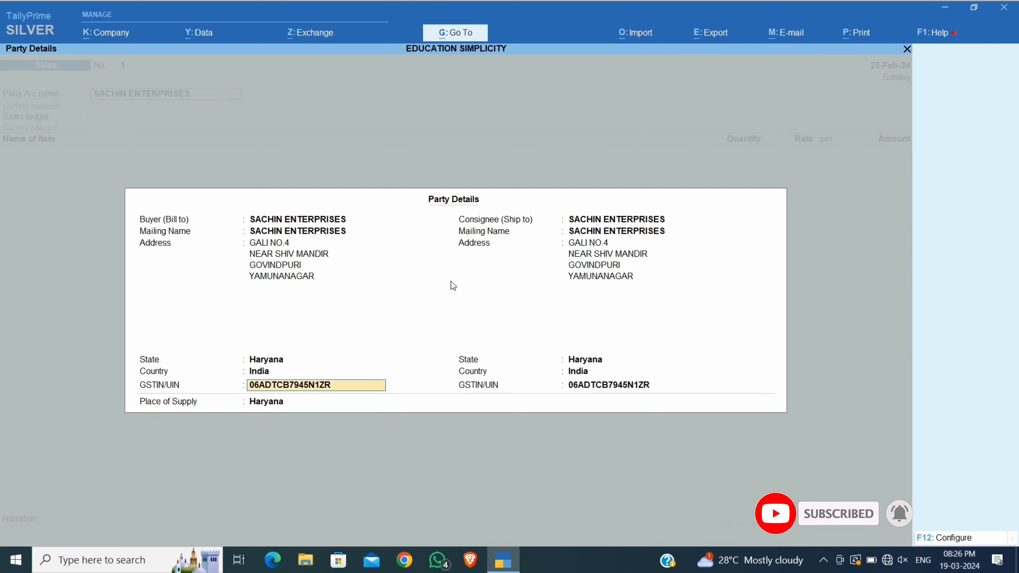
key(Return)
key(Return)
key(Return)
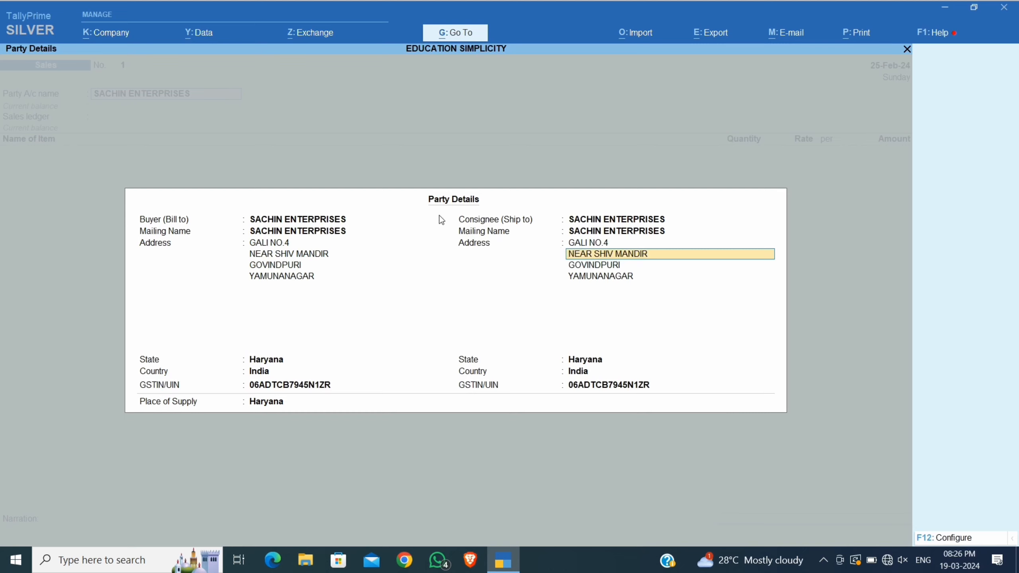
click(937, 537)
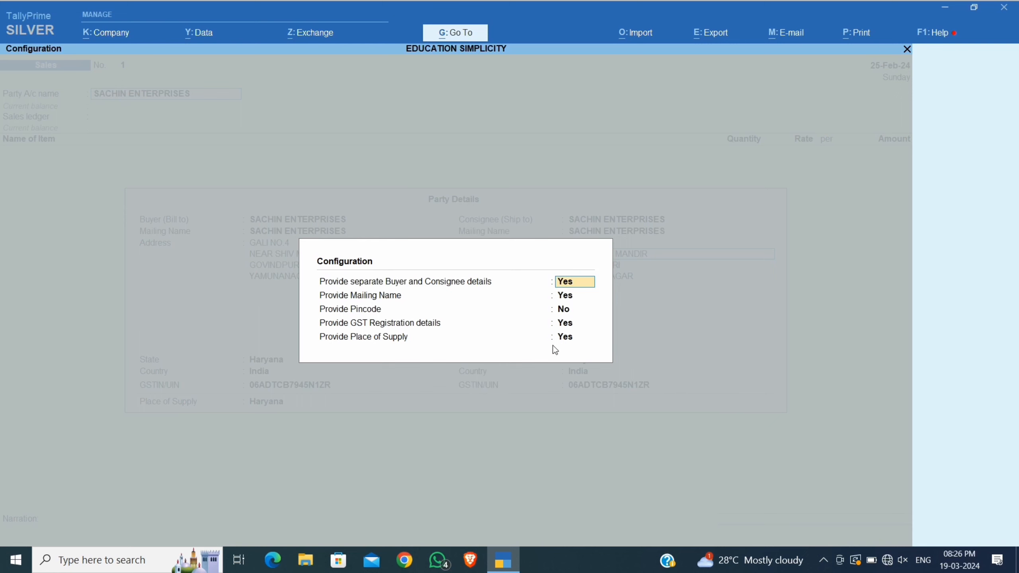
key(ctrl+a)
key(Return)
key(Return)
key(Return)
key(Return)
key(Return)
key(Return)
key(Return)
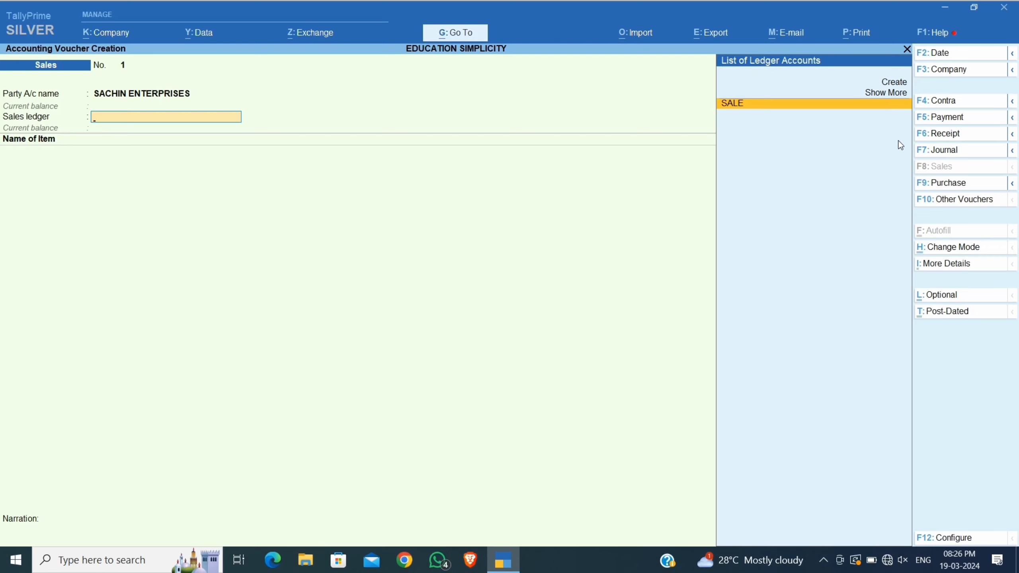
Choose SALE as the sales ledger and IPHONE 14 PRO MAX with tracking Not Applicable.
key(Return)
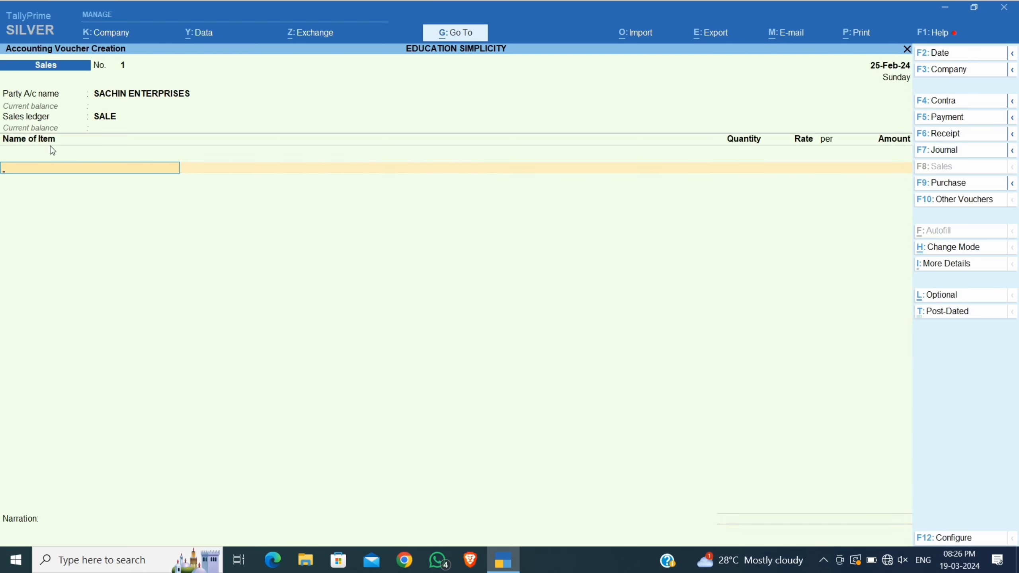
key(space)
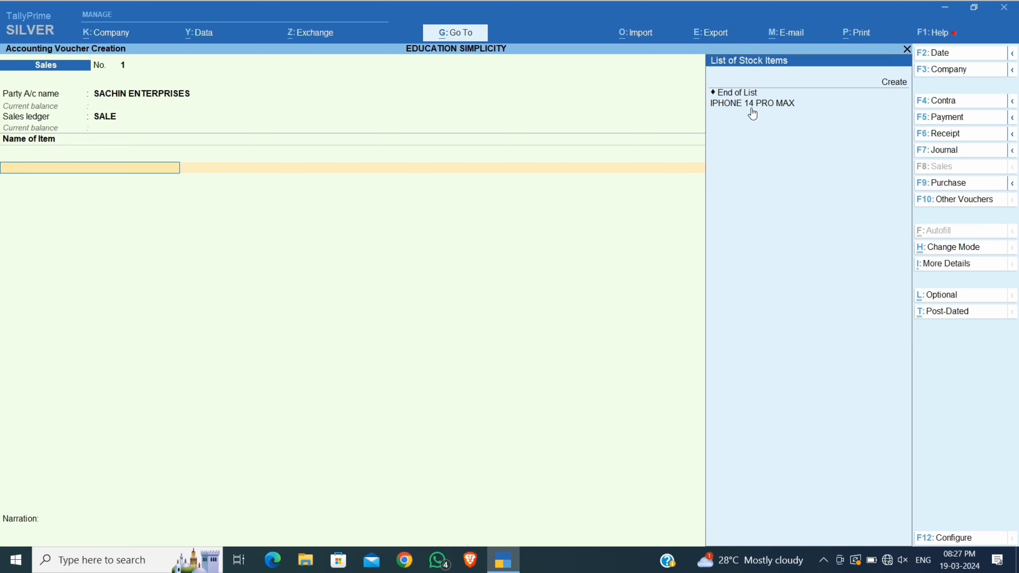
key(Down)
key(Down)
key(Down)
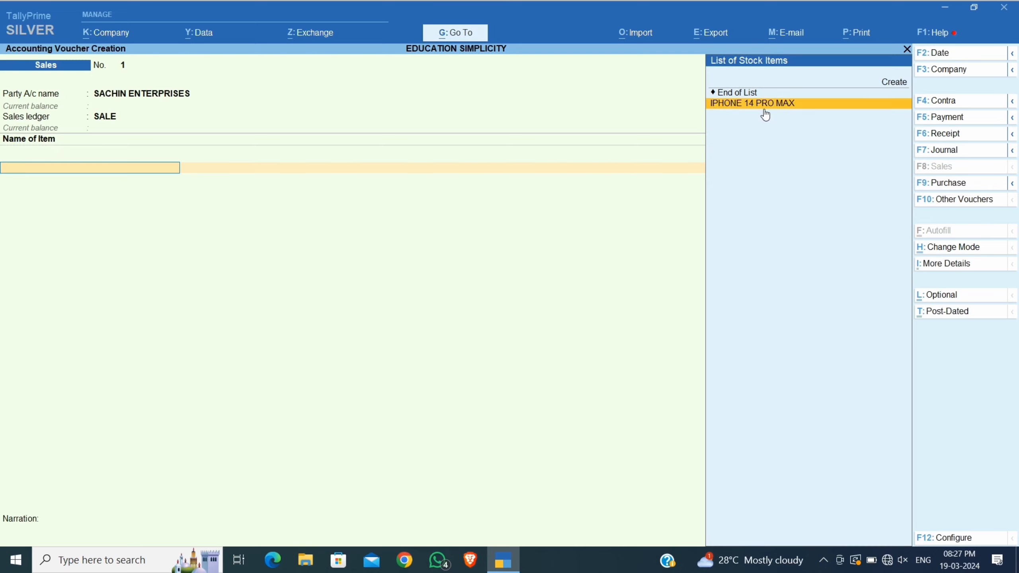
key(Return)
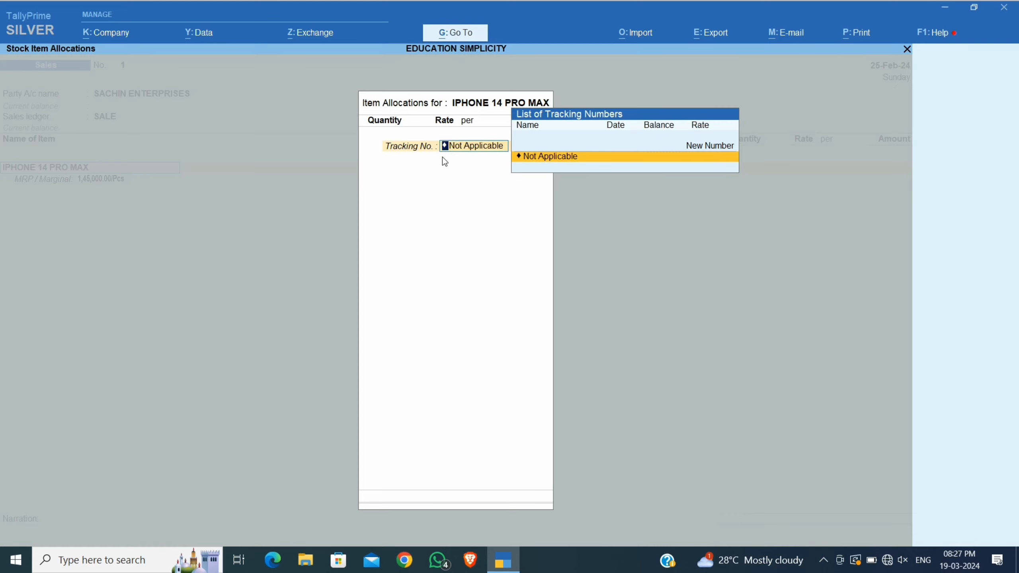
key(Return)
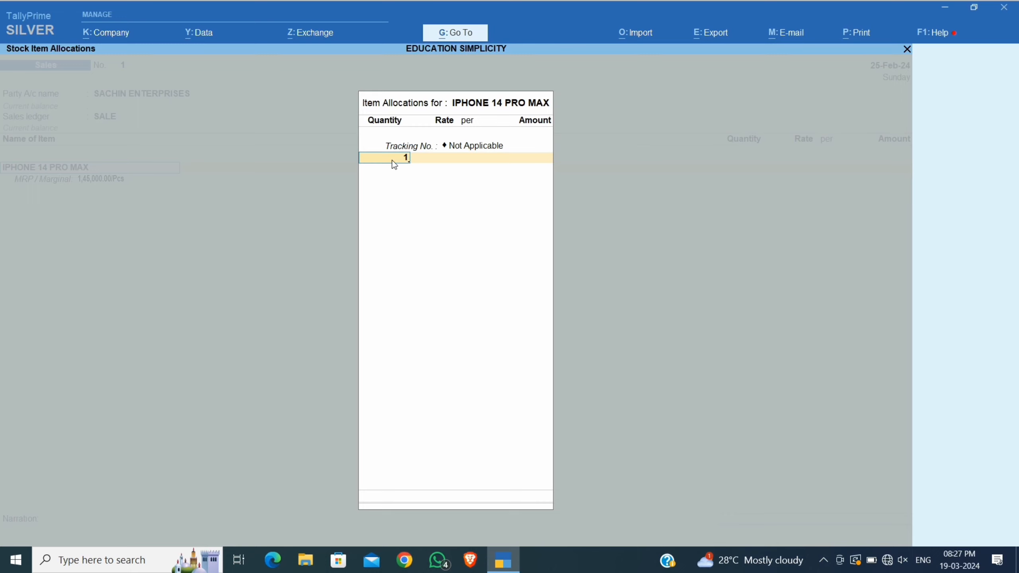
Enter quantity 1 Pcs at rate 86,000 per Pcs, totalling 86,000.00.
text(1)
key(Return)
key(Return)
text(86000)
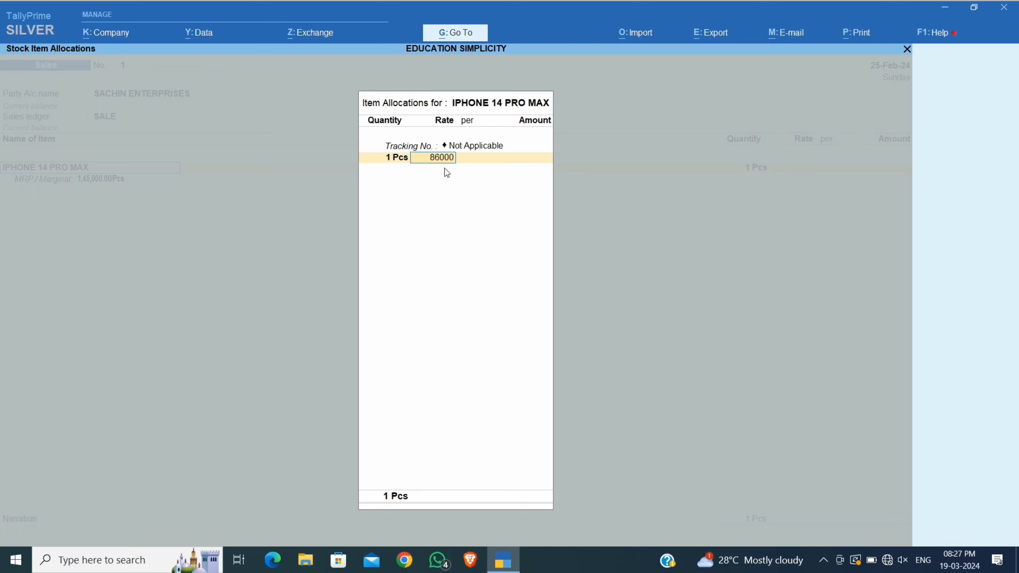
key(Return)
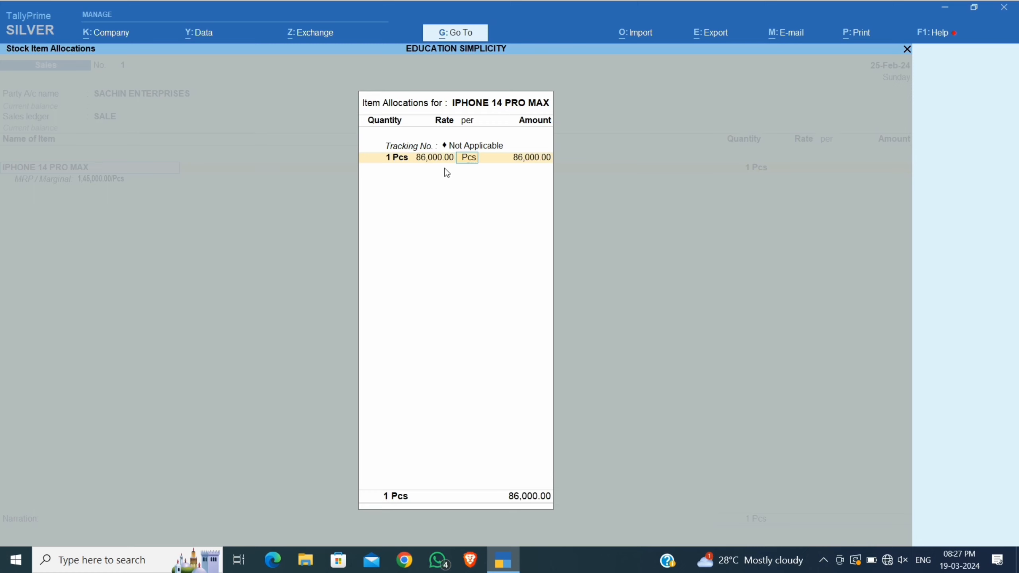
key(Return)
key(Return)
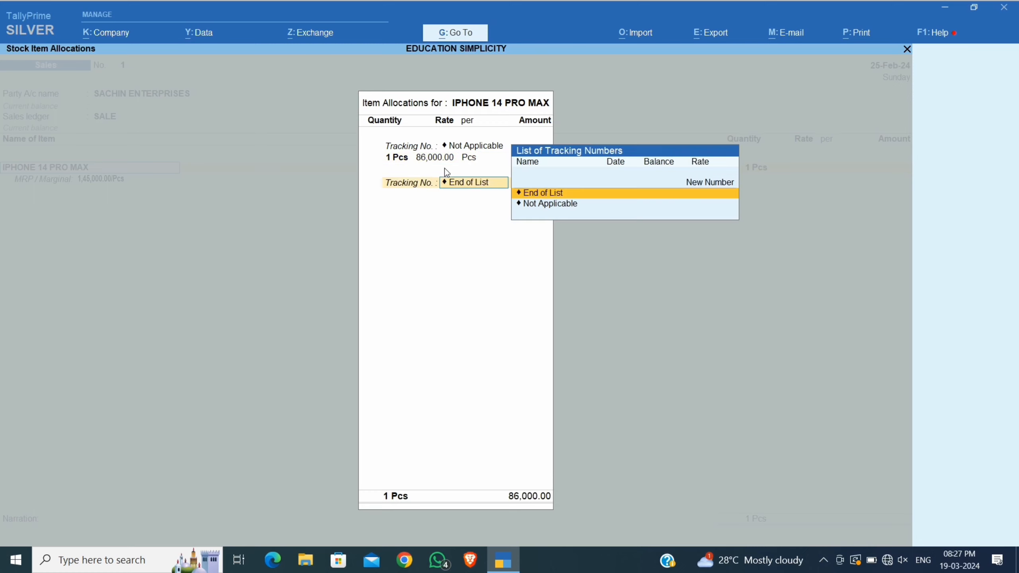
key(Return)
key(Return)
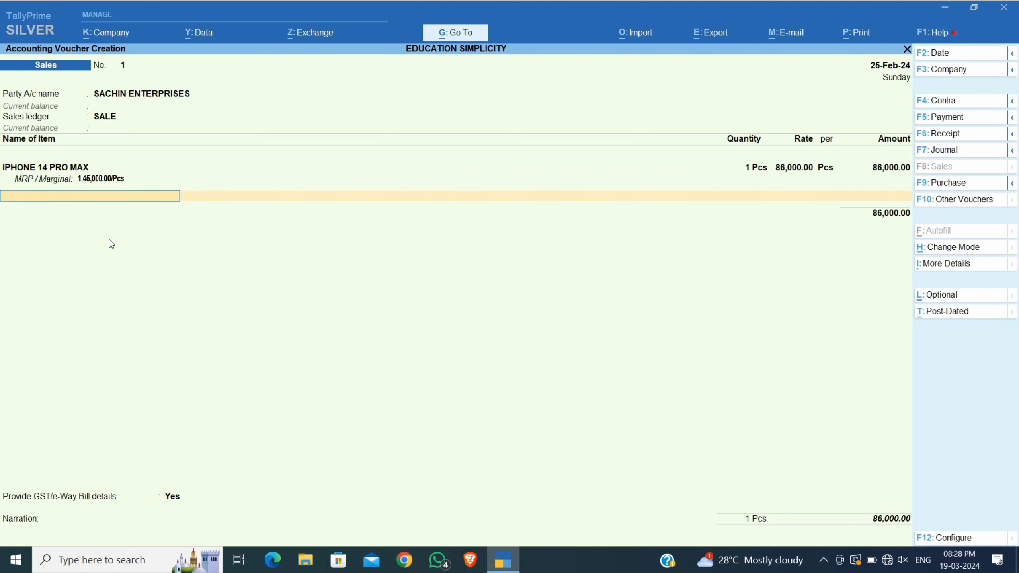
Add the CGST OUTPUT 9% and SGST OUTPUT 9% ledgers at 7,740.00 each, totalling 1,01,480.00.
key(Return)
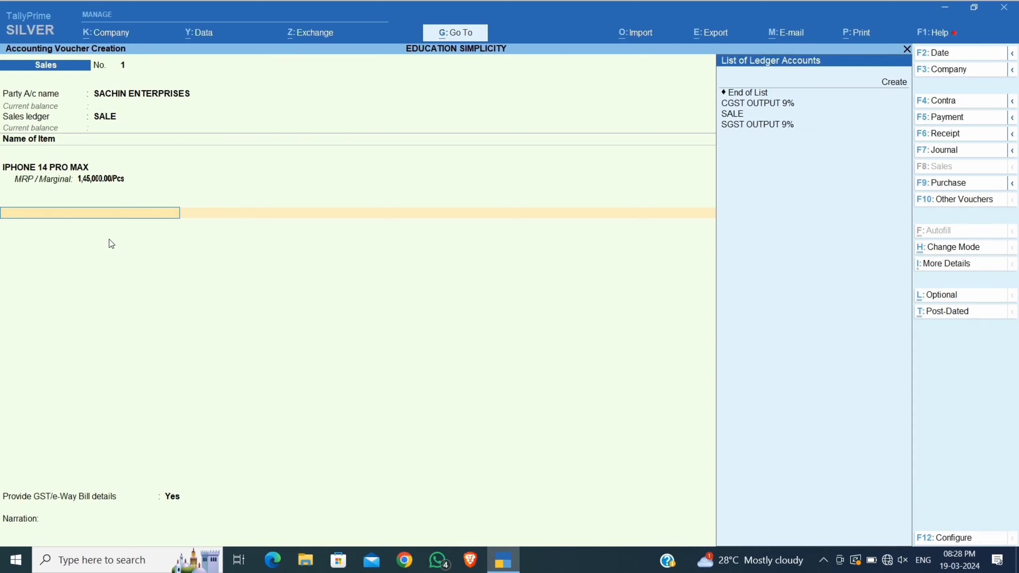
key(Down)
key(Down)
key(Up)
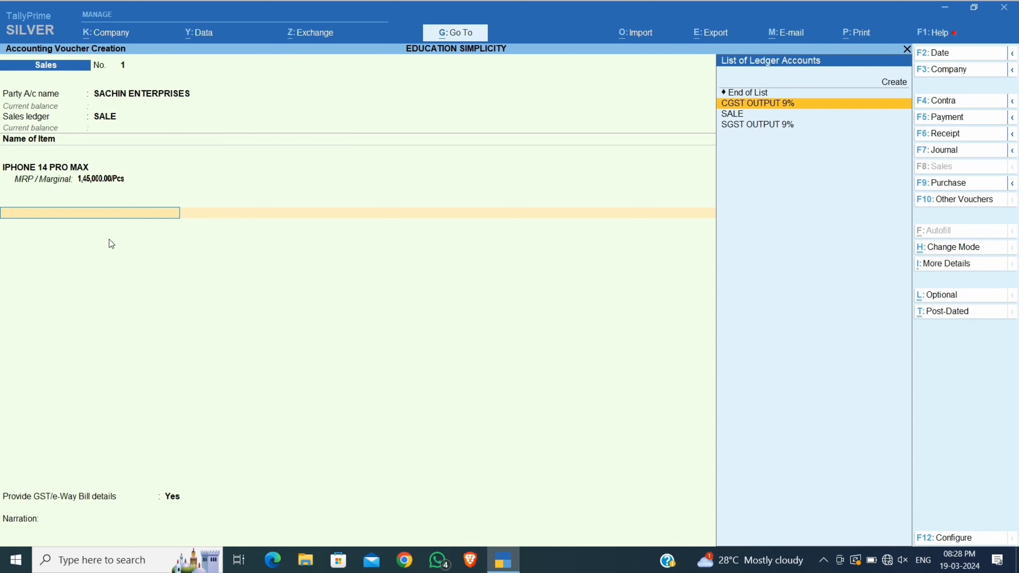
key(Return)
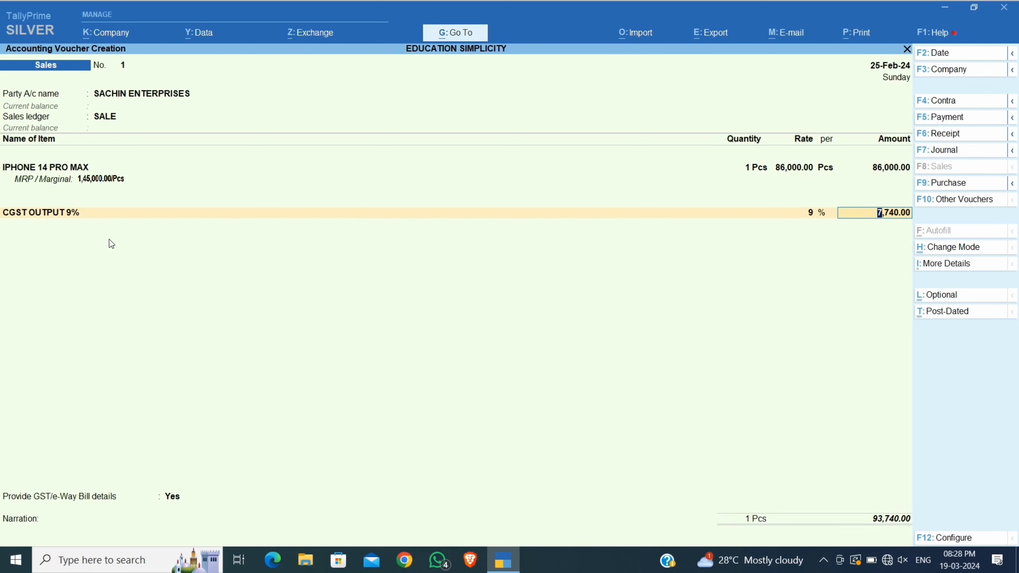
key(Return)
text(SG)
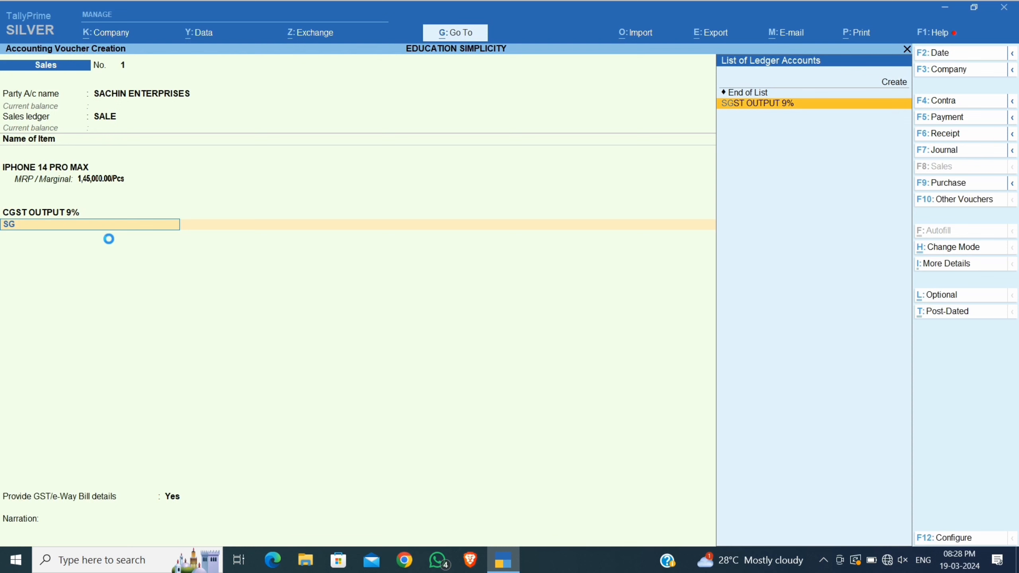
key(Return)
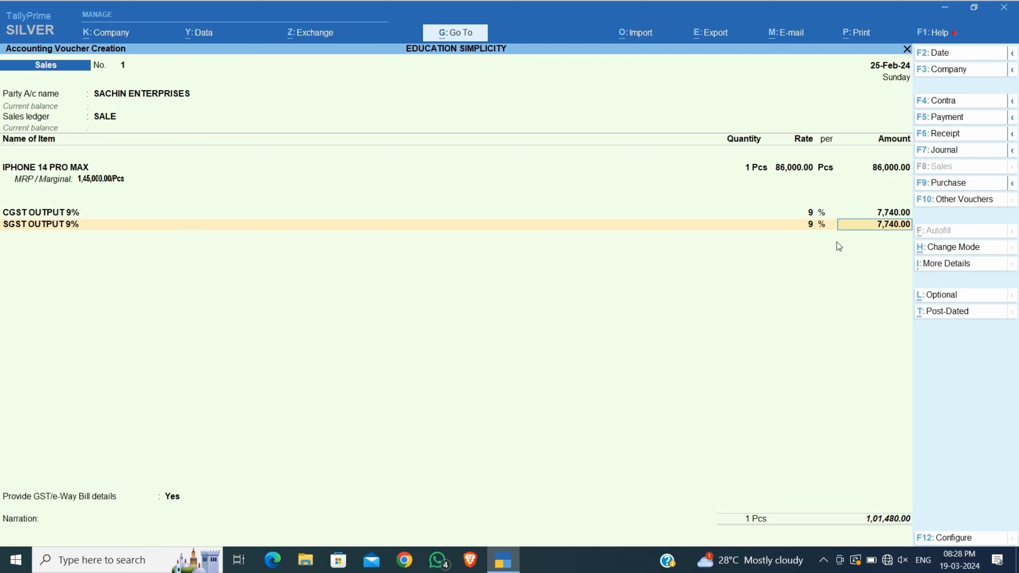
key(Return)
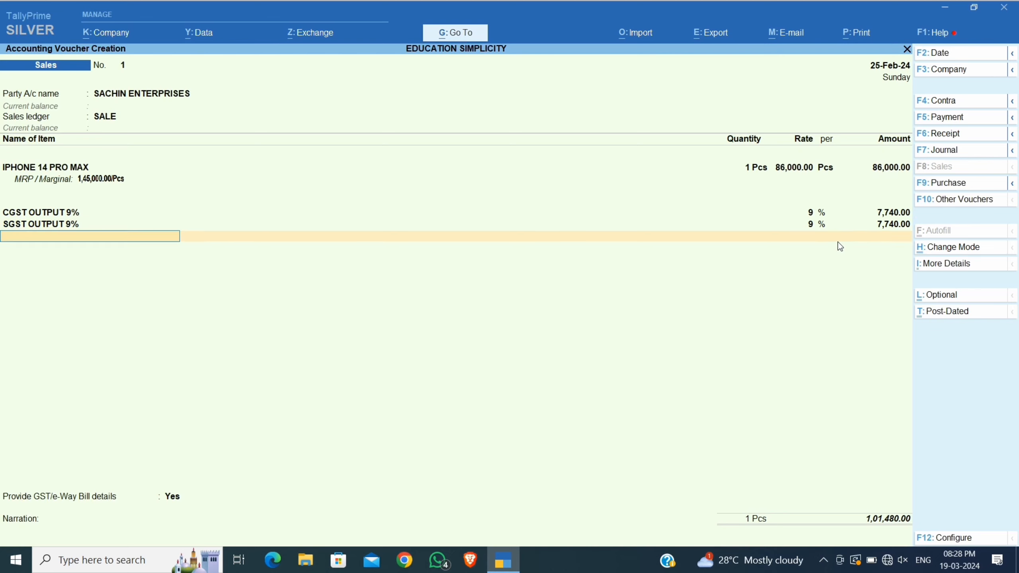
key(Return)
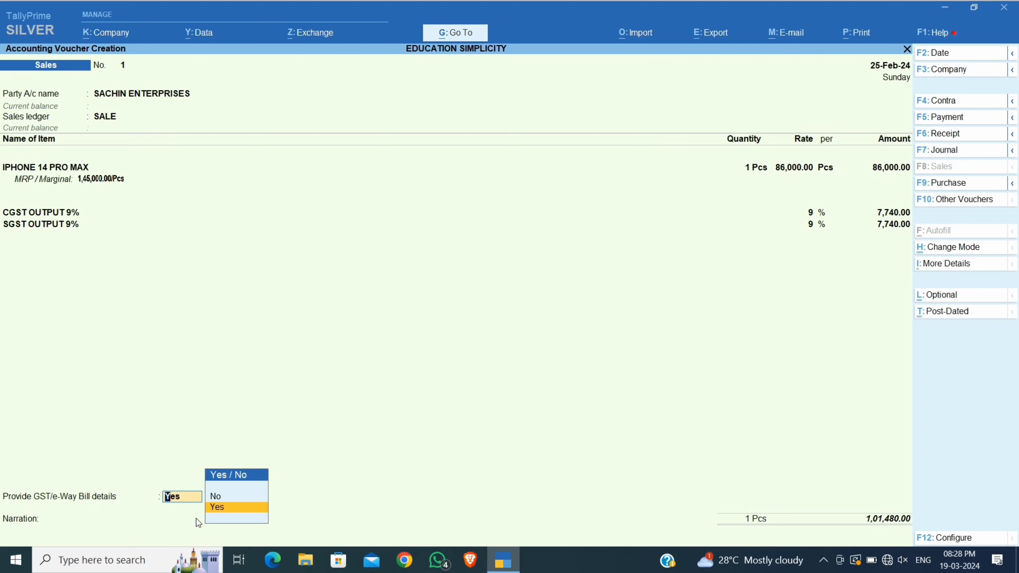
Set Provide GST/e-Way Bill details to No and accept the 1,01,480.00 total to reach bill-wise details.
click(226, 510)
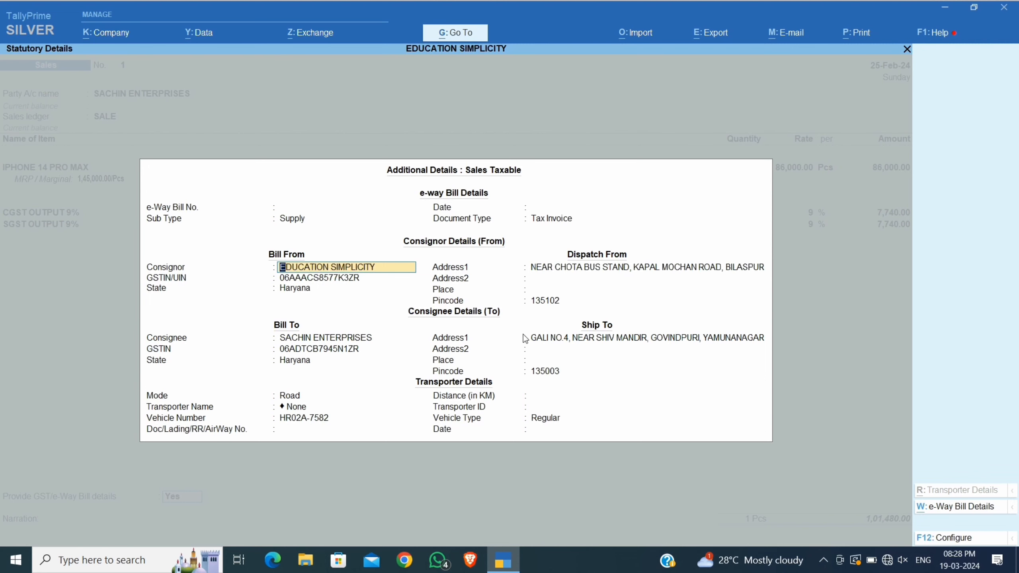
key(BackSpace)
key(Escape)
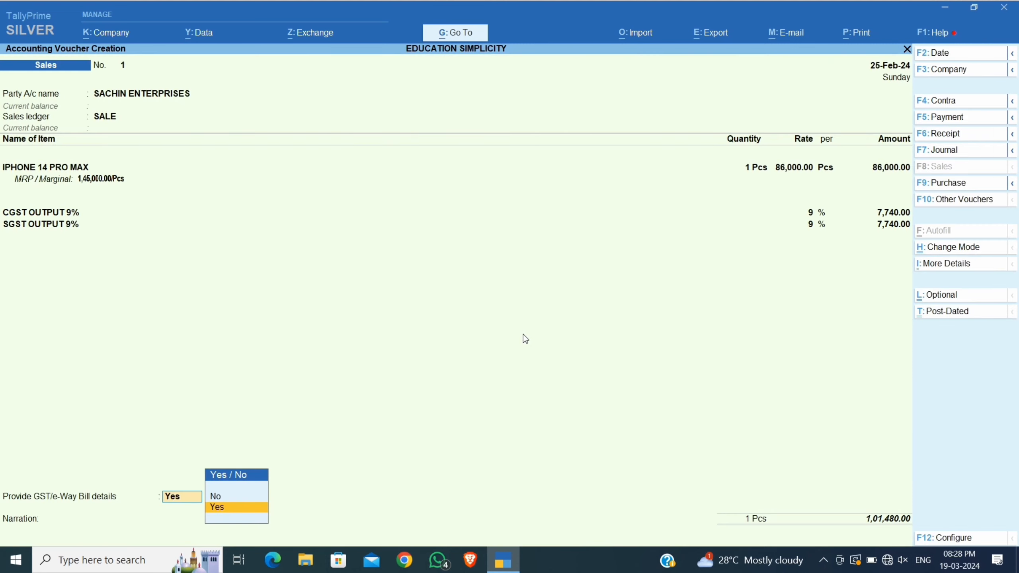
key(Up)
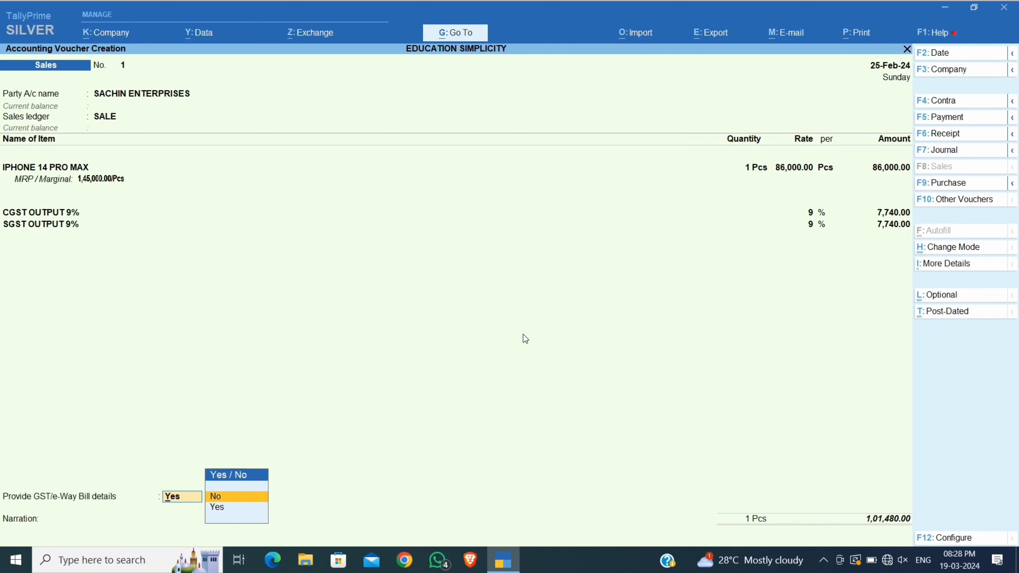
key(Return)
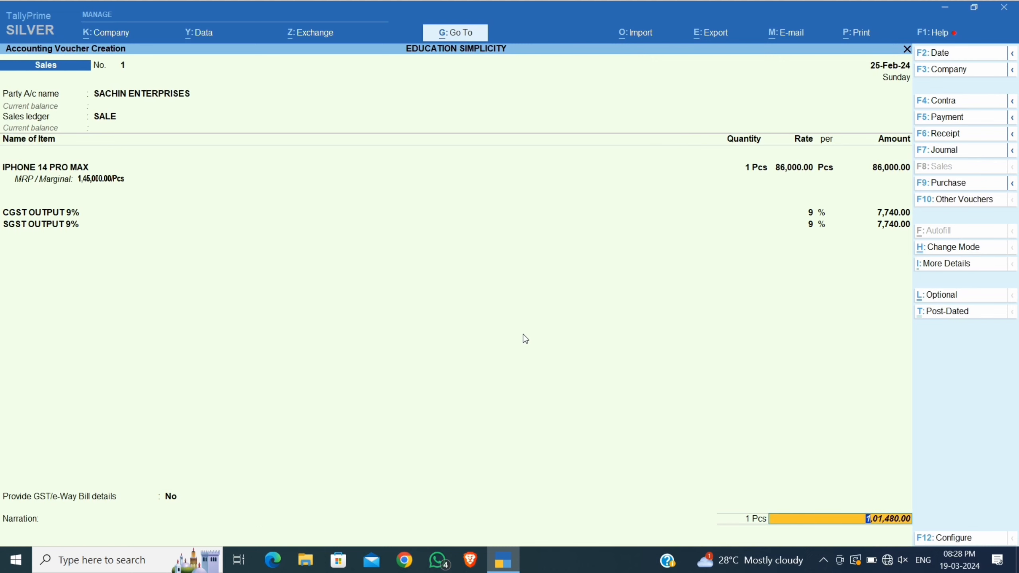
key(Return)
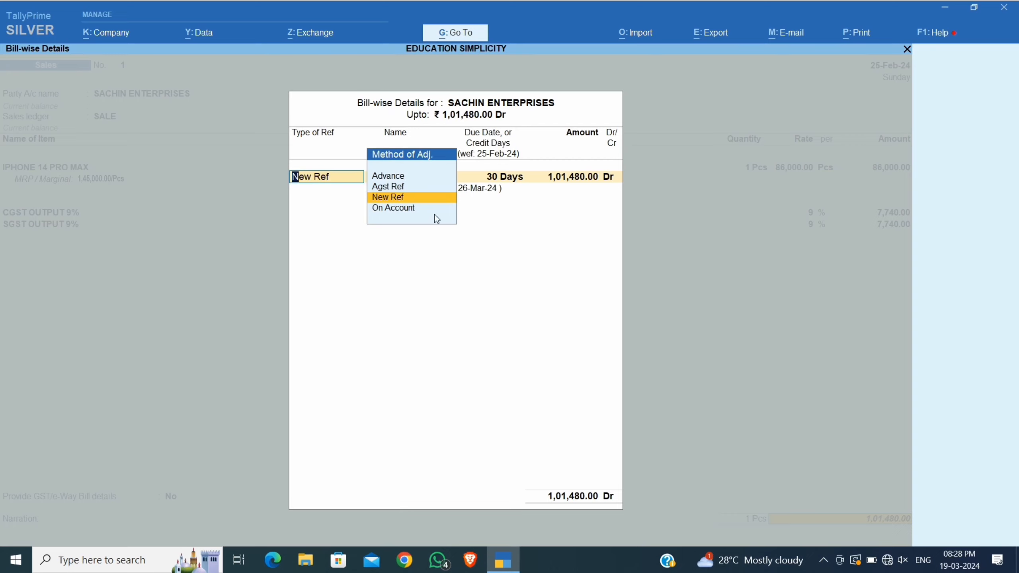
Accept New Ref bill 1, leave the narration empty and save sales voucher No. 1.
key(Return)
key(Return)
key(Return)
key(Return)
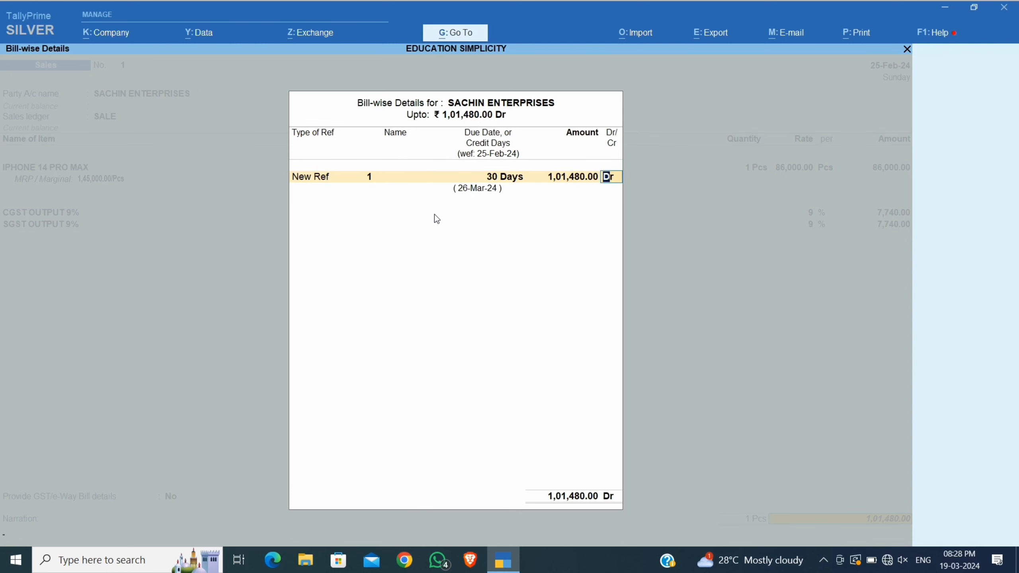
key(Return)
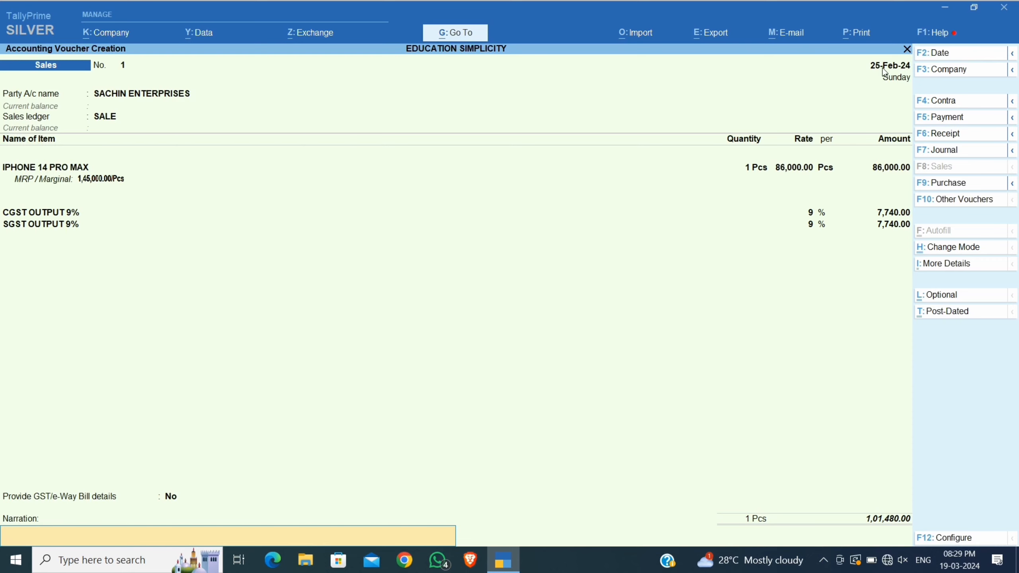
key(Return)
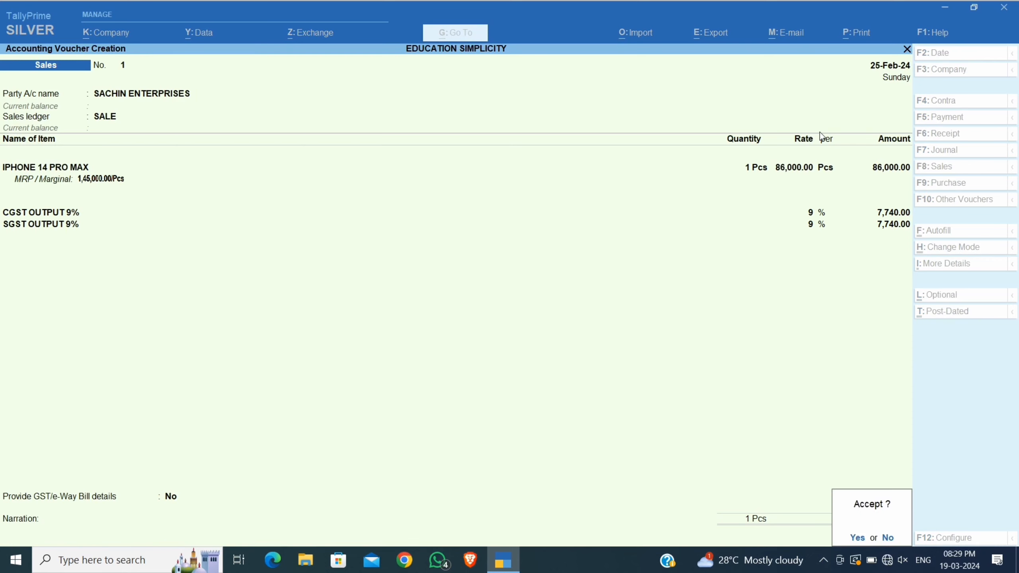
key(Return)
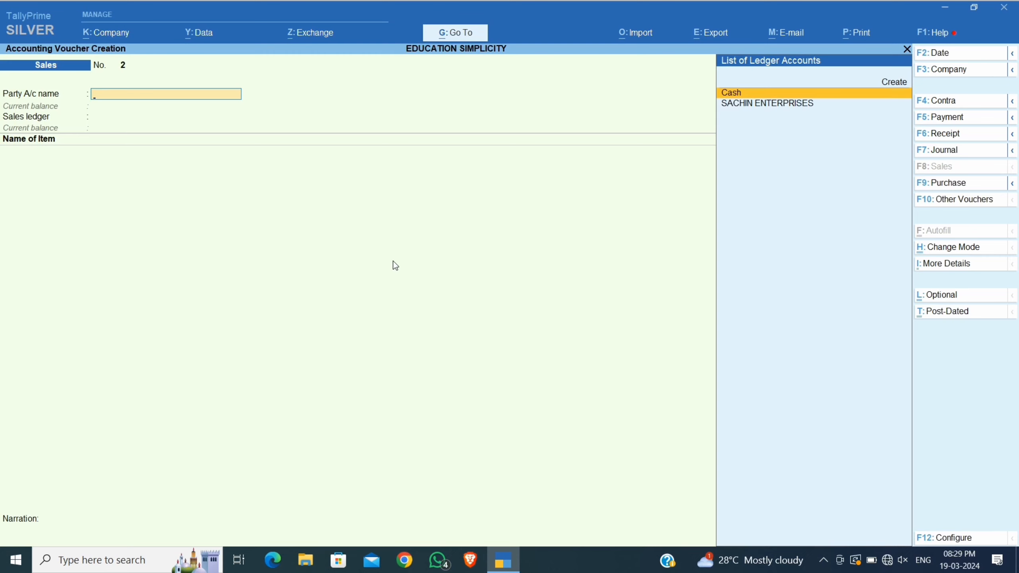
Reopen Sales voucher No. 2 from the Gateway and change its date to 19-3.
key(Escape)
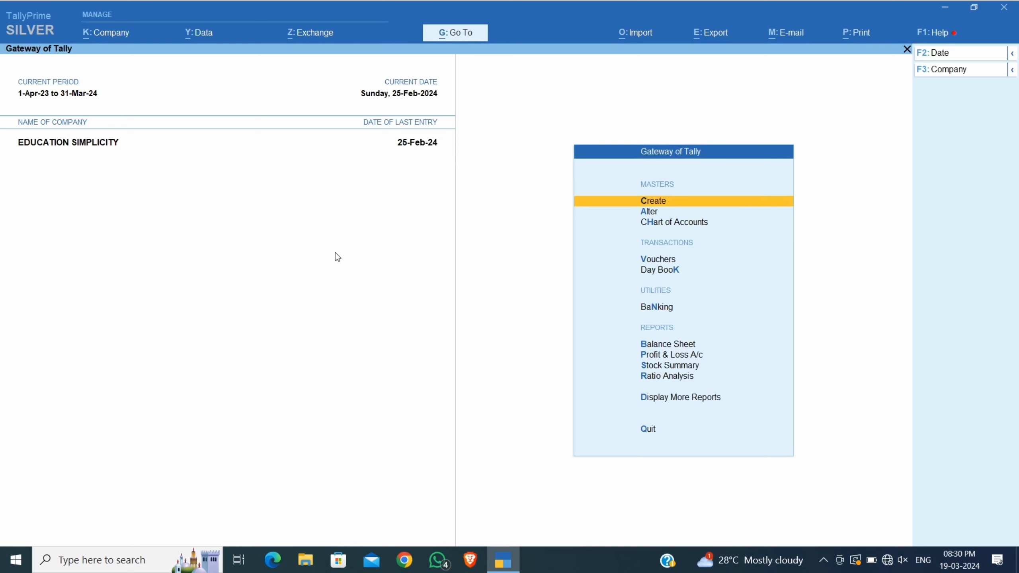
key(Down)
key(Down)
key(Down)
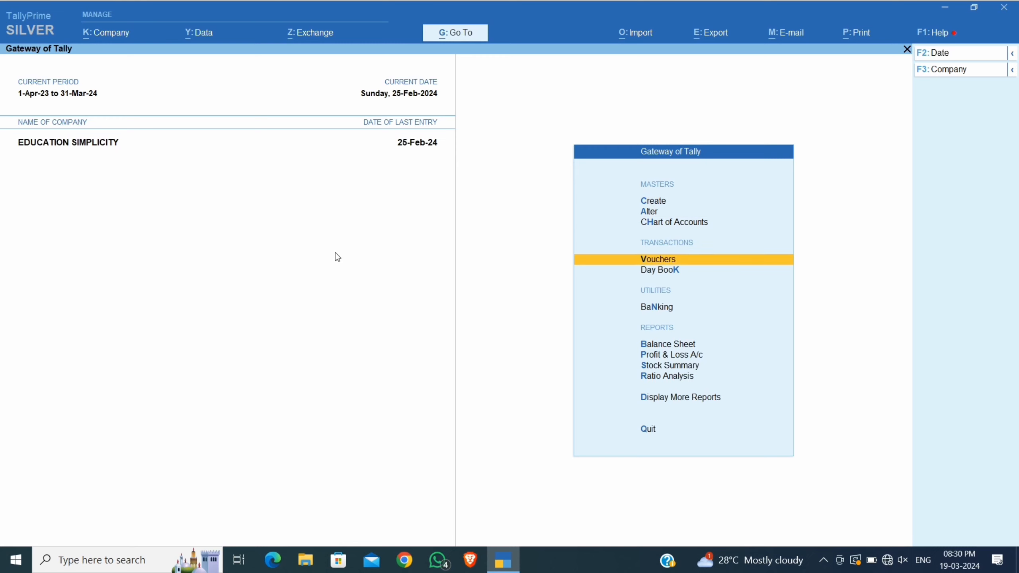
key(Return)
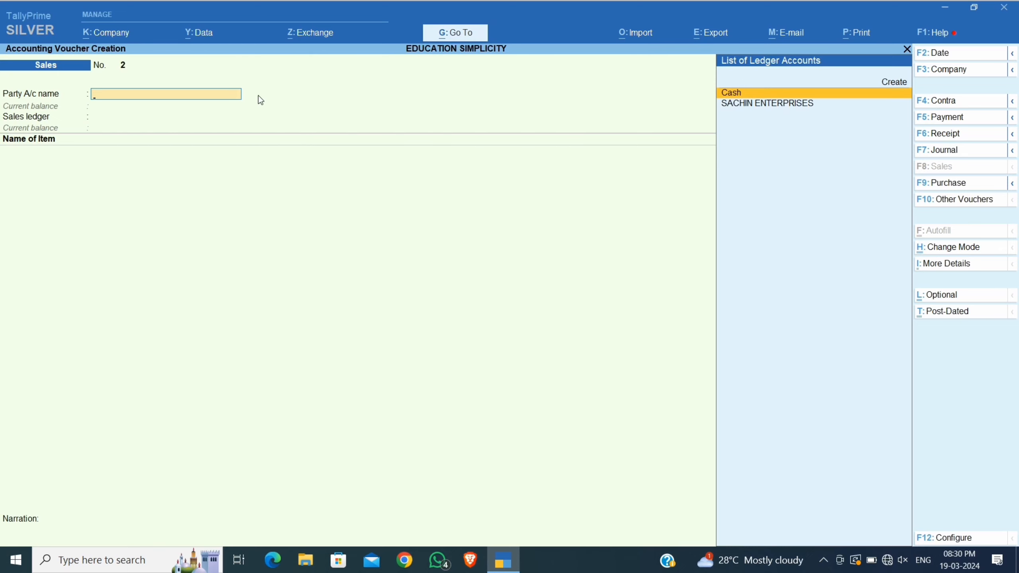
key(F2)
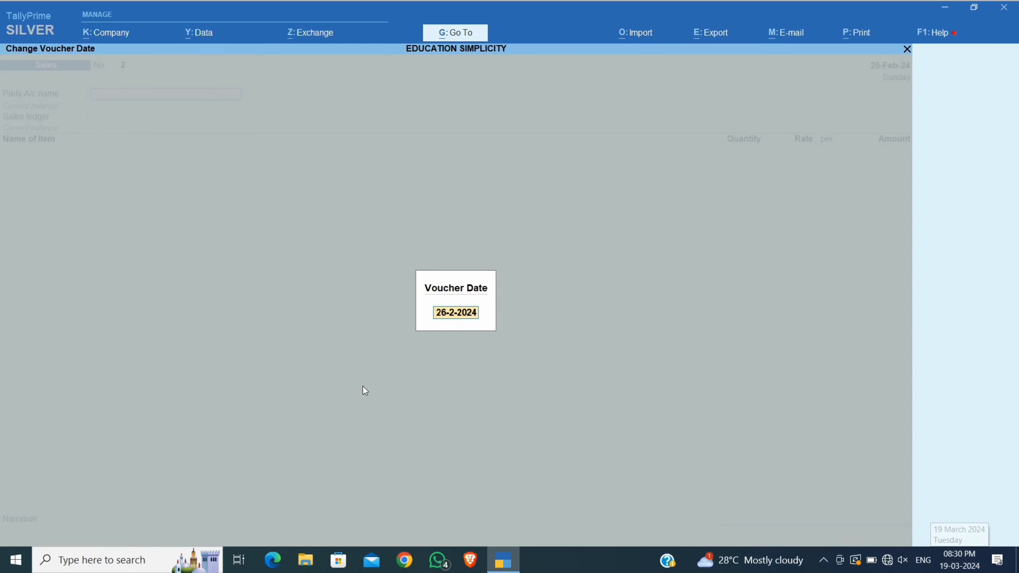
text(19-3)
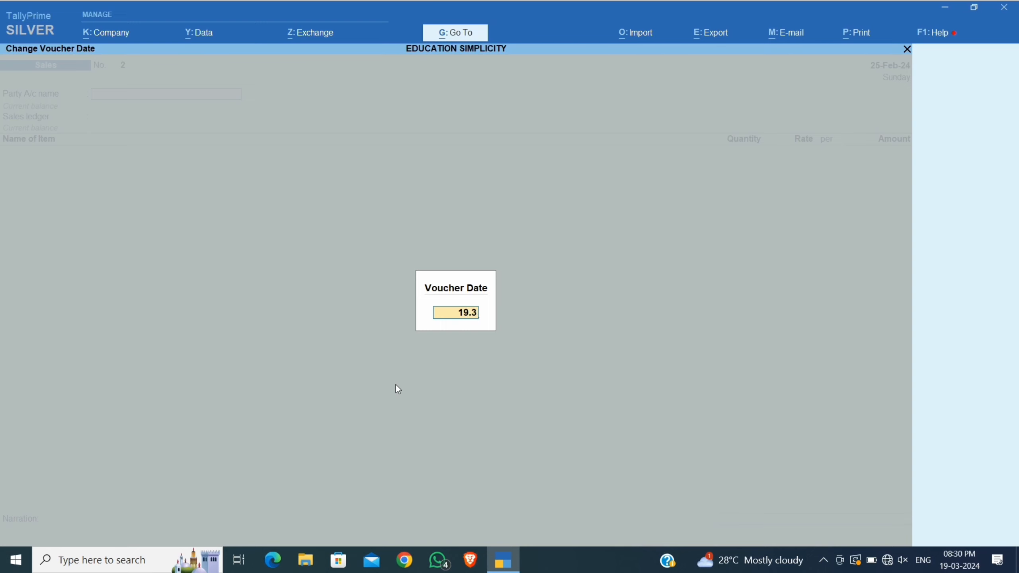
key(Return)
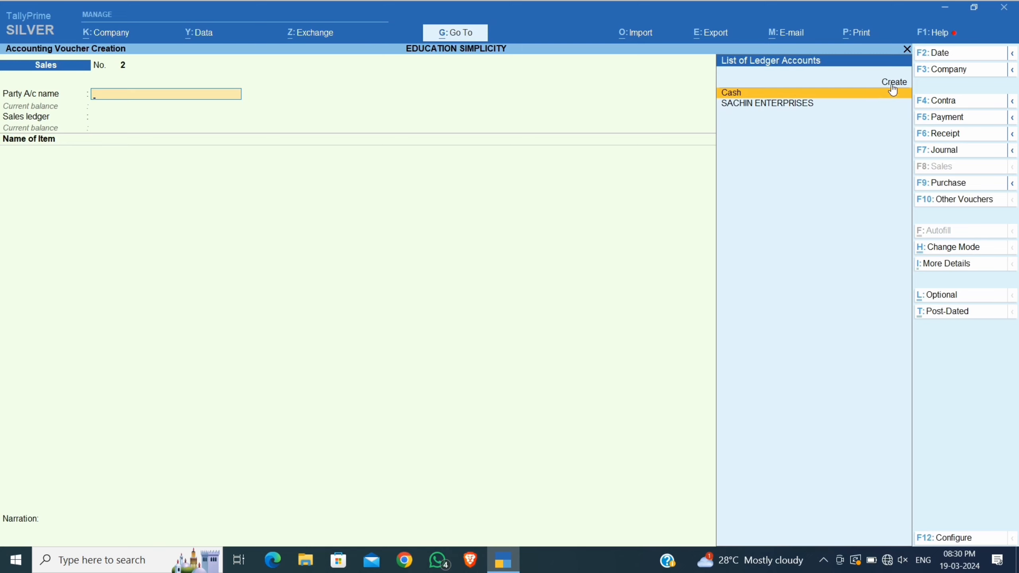
Create a new party ledger with the customer's name, placed under Sundry Debtors.
key(Down)
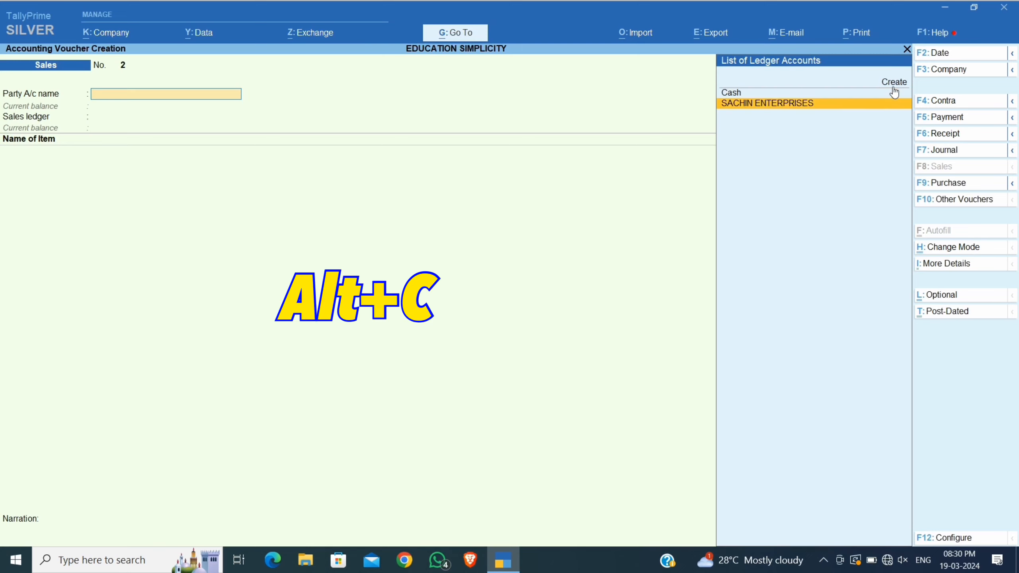
key(Up)
key(Up)
key(alt+c)
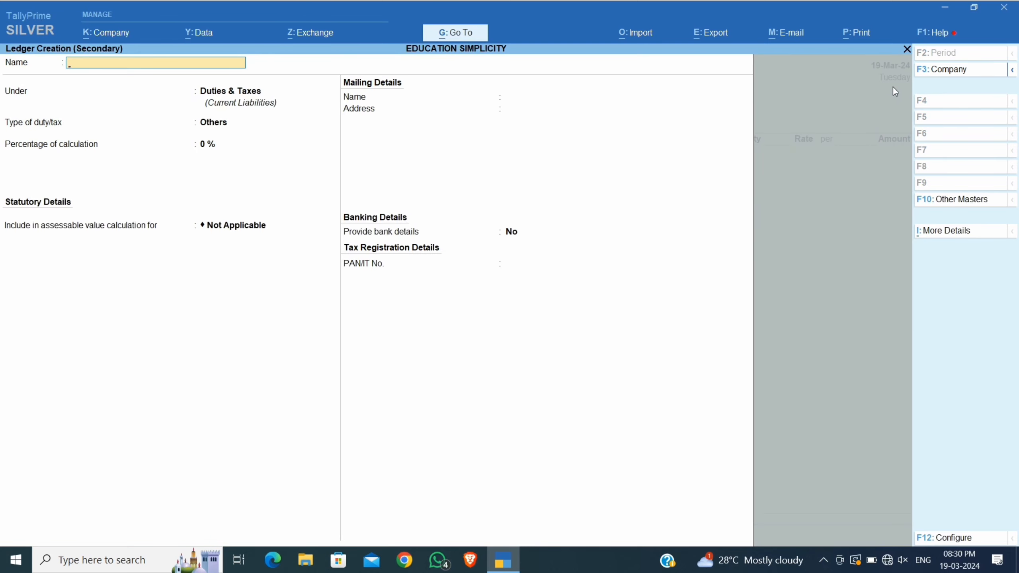
key(Return)
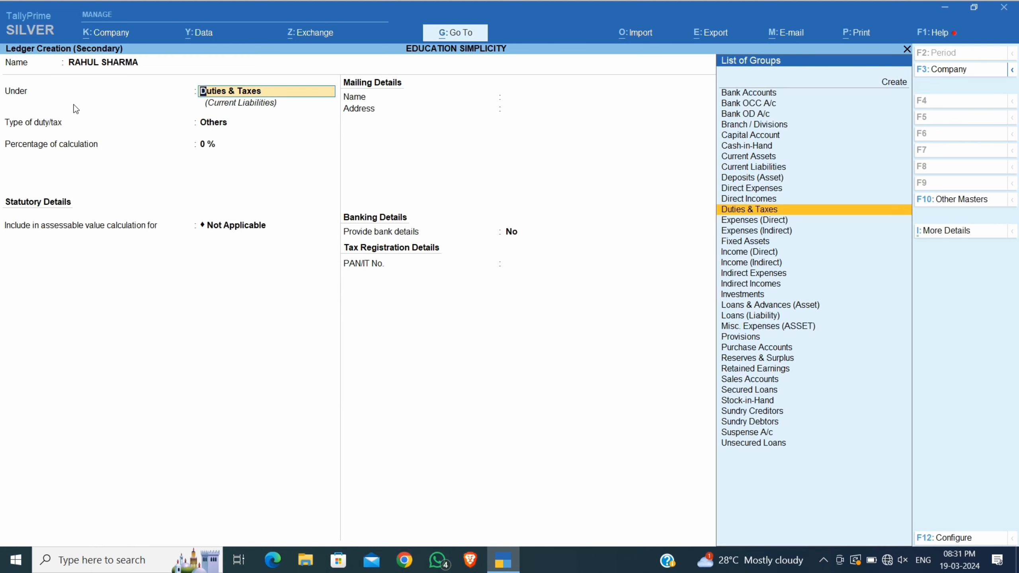
text(SUND)
key(Down)
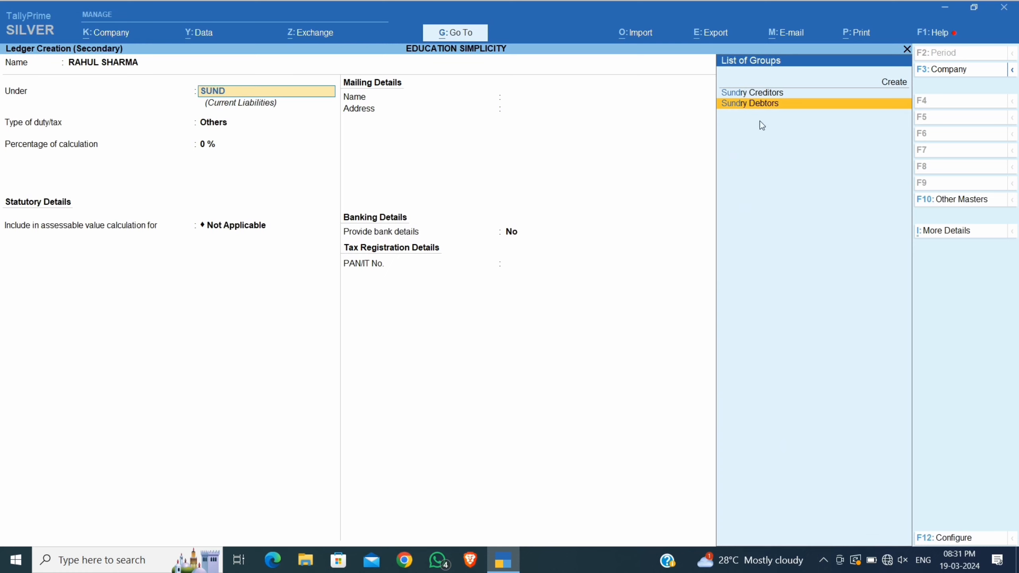
click(773, 105)
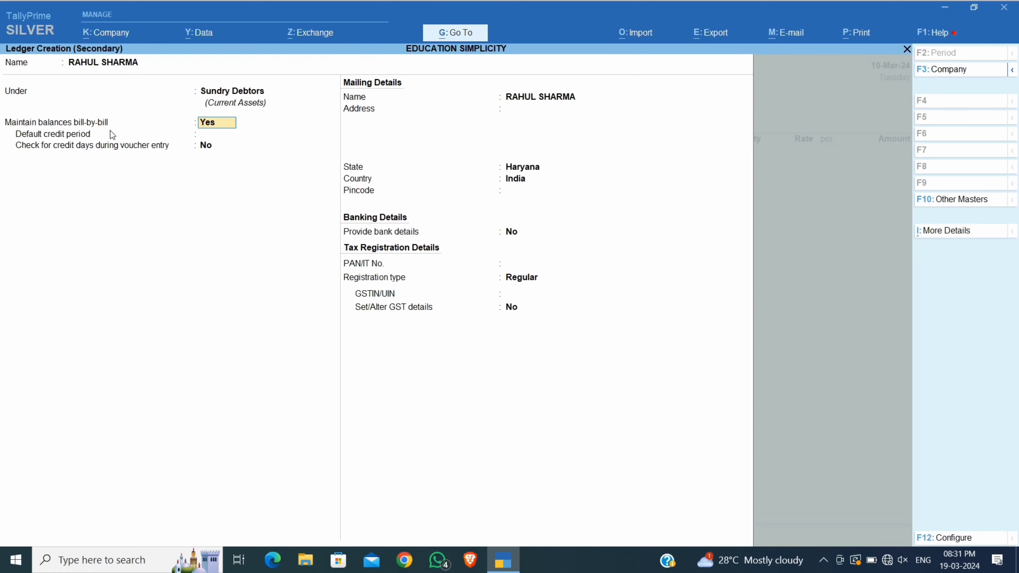
Keep bill-by-bill on, set a 30-day credit period and enable credit-days checking.
click(202, 137)
text(30)
key(Return)
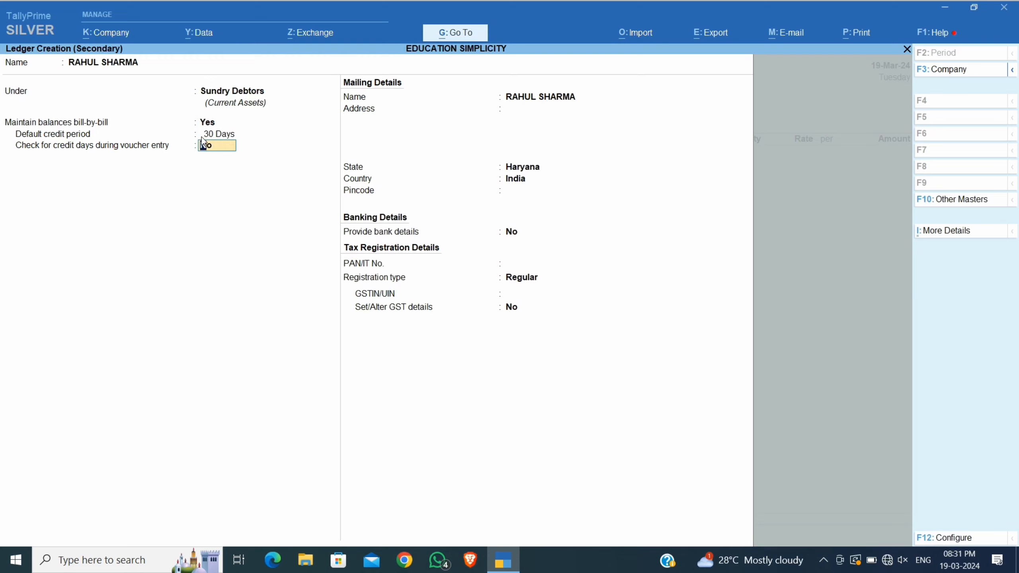
key(BackSpace)
text(y)
key(Return)
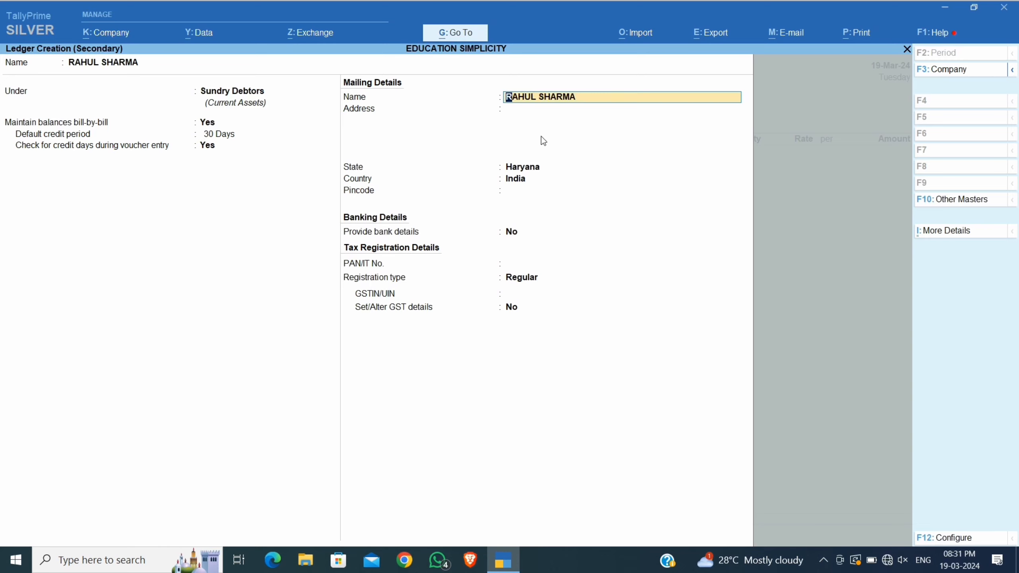
Enter the customer's address lines, state Punjab and pincode.
key(Return)
key(Return)
key(Return)
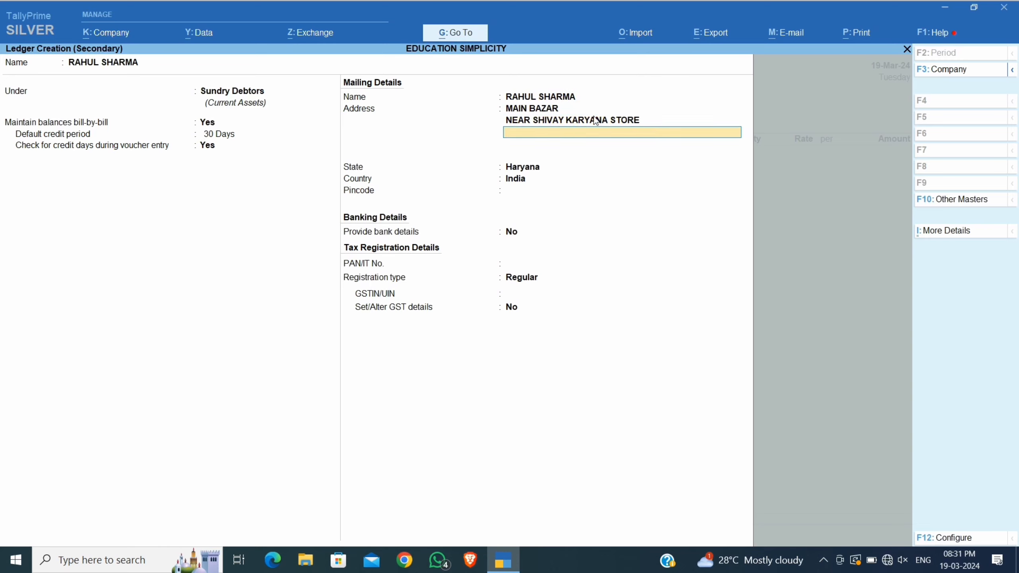
text(PUNJAB-147203)
key(Return)
key(Return)
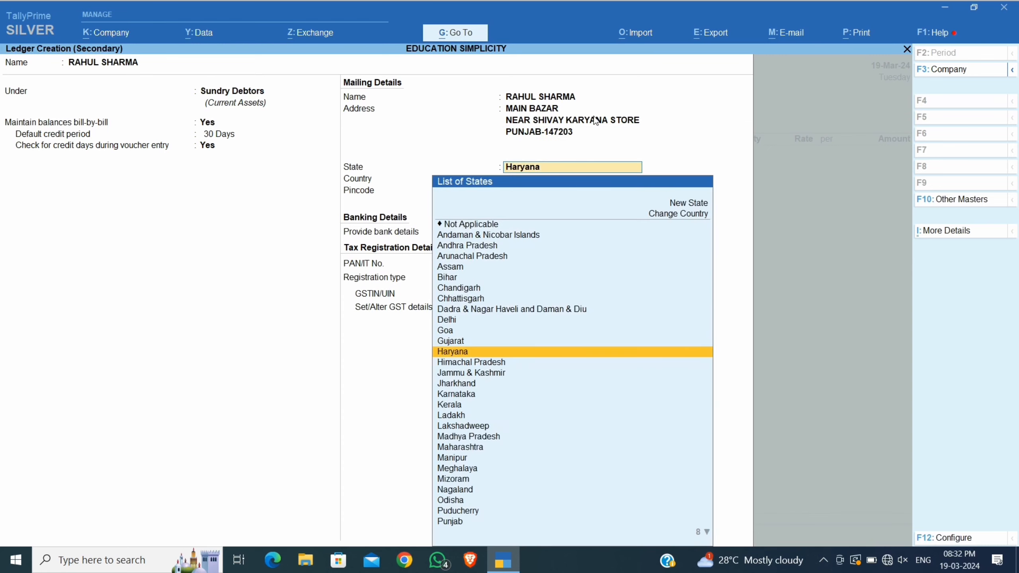
text(PUN)
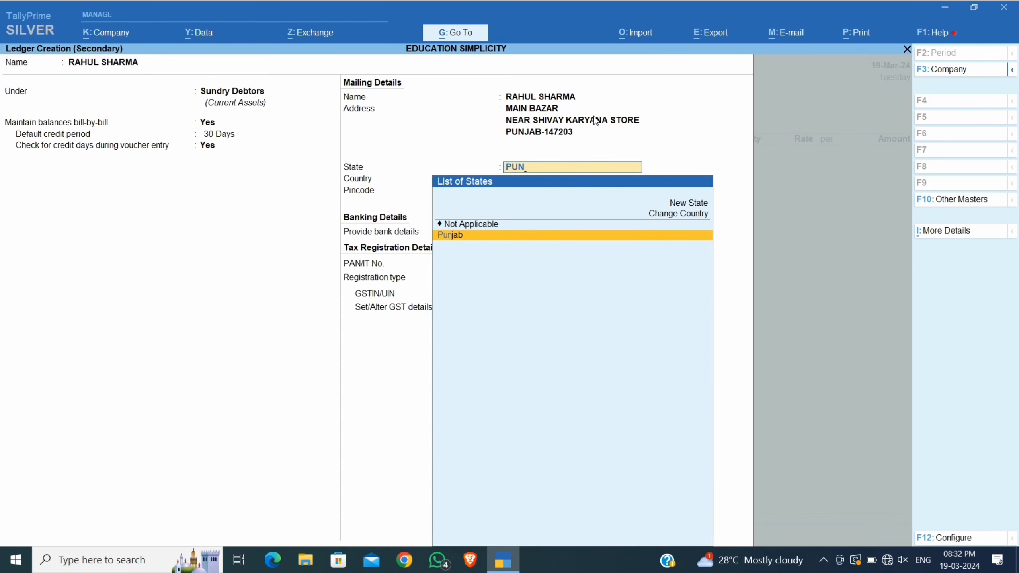
key(Return)
text(1)
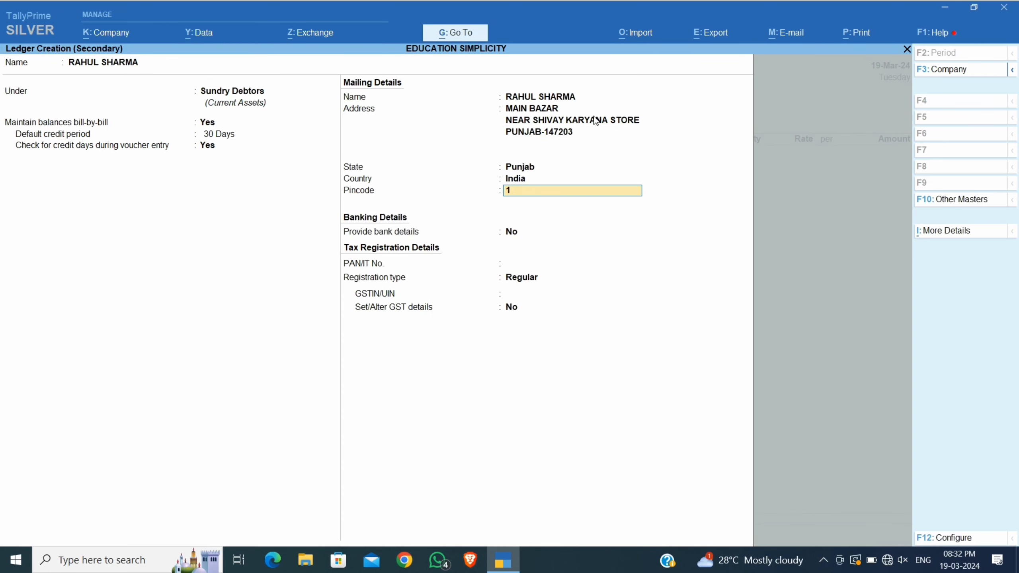
text(47203)
key(Return)
Keep Regular GST registration, enter the customer's GSTIN and save the ledger.
key(Return)
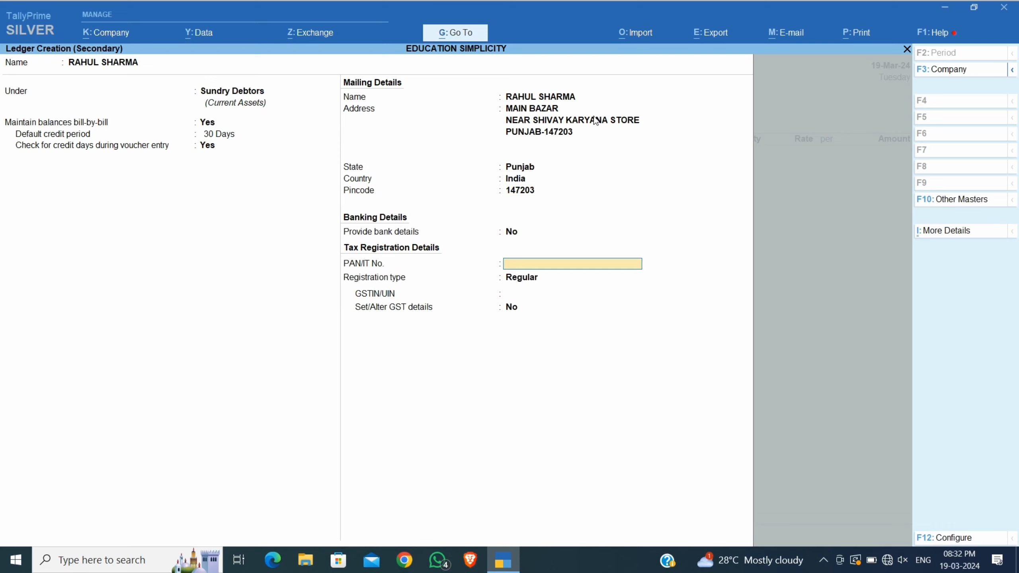
key(Return)
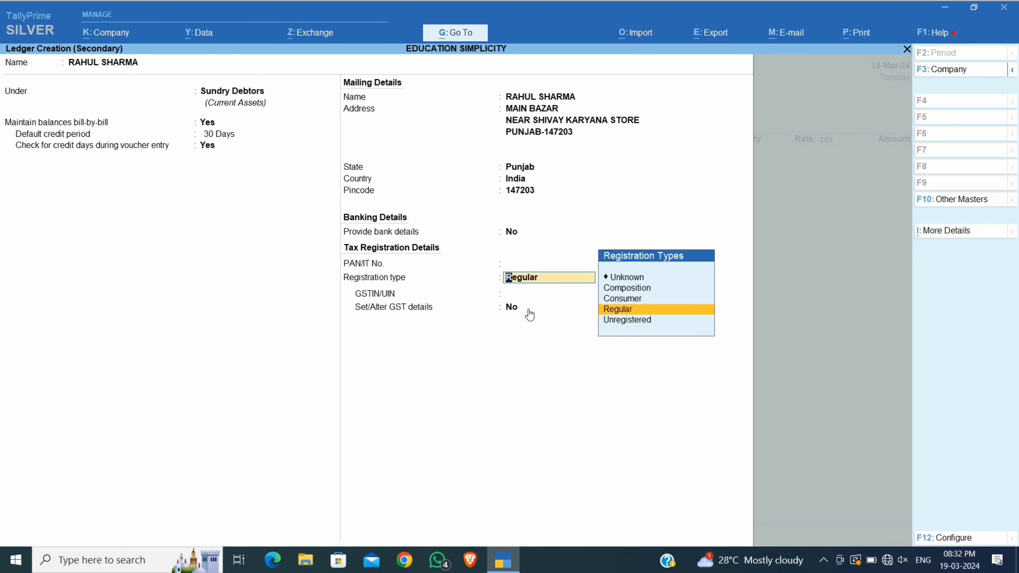
key(Return)
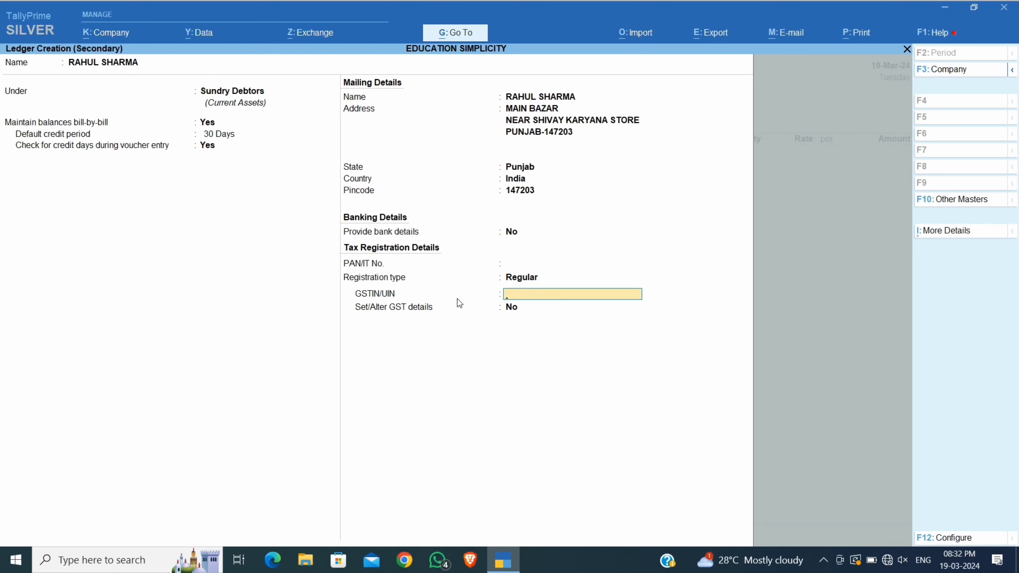
key(Return)
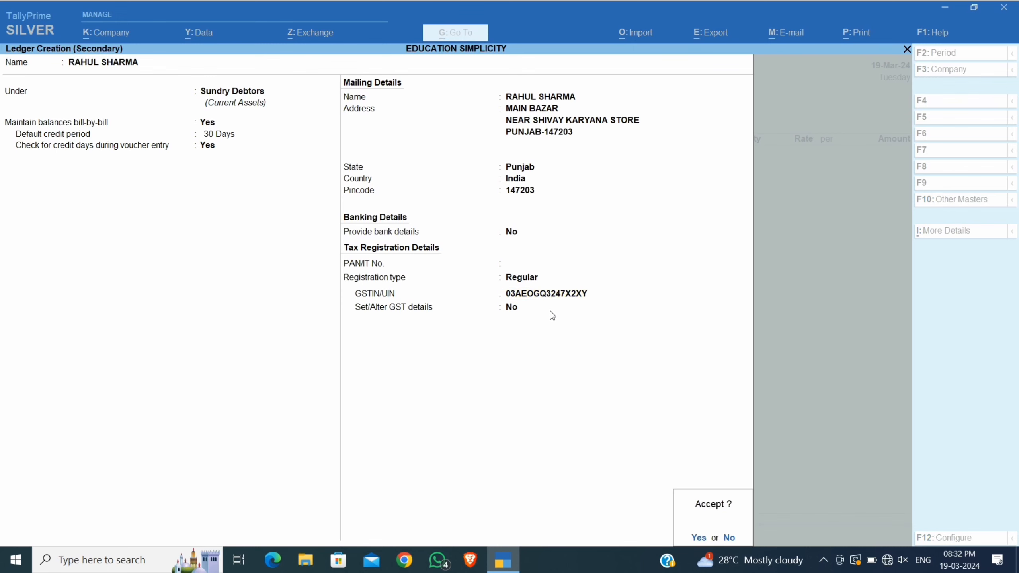
key(Return)
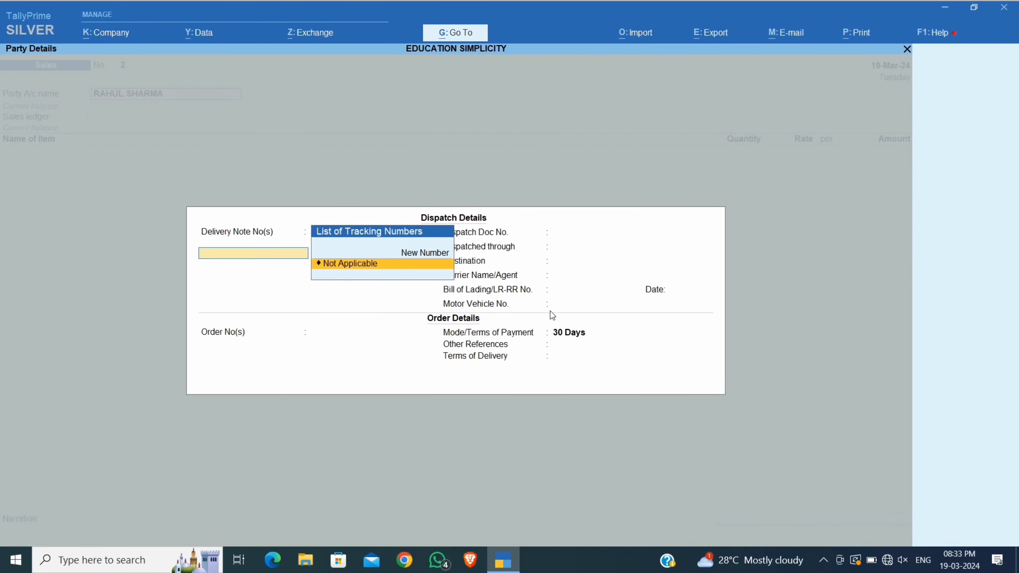
Mark the delivery note Not Applicable and set dispatch through TRUCK to PUNJAB.
key(Return)
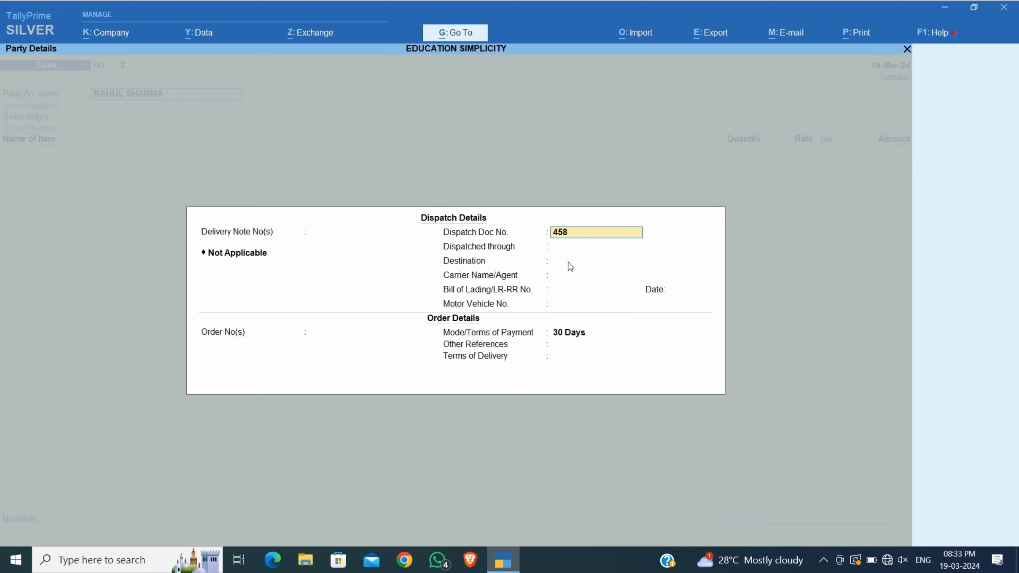
click(550, 251)
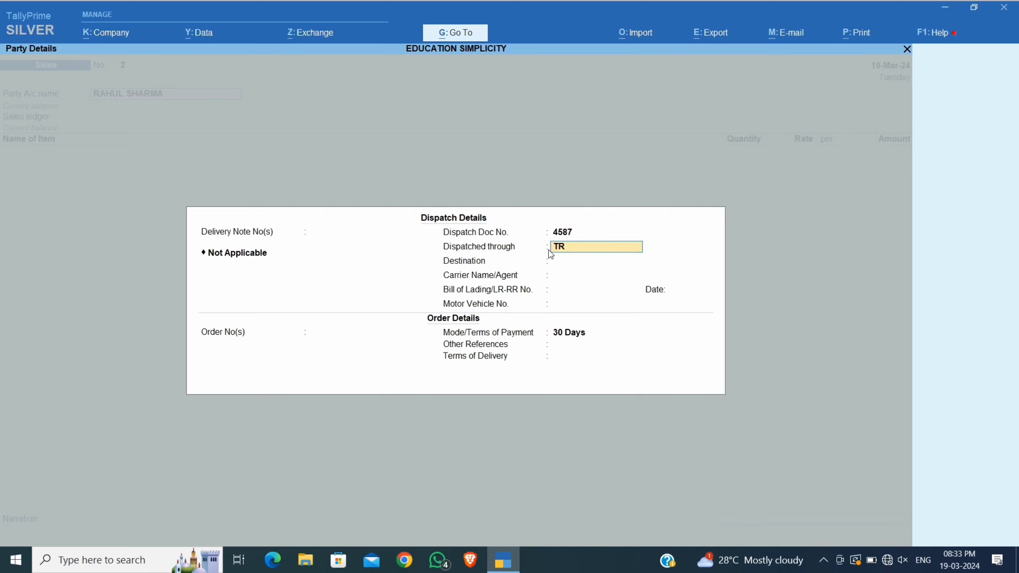
text(TRUCK)
key(Return)
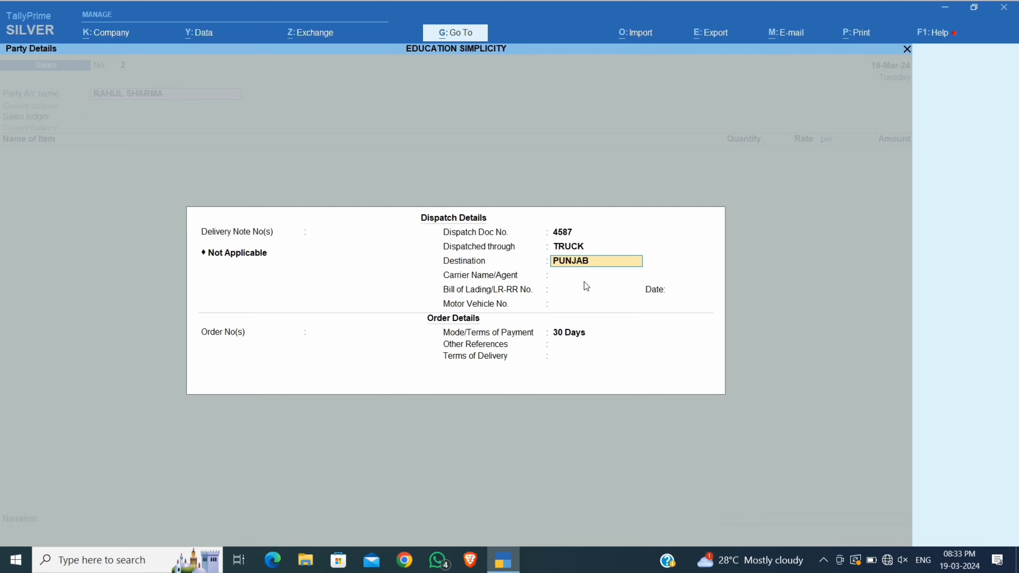
key(Return)
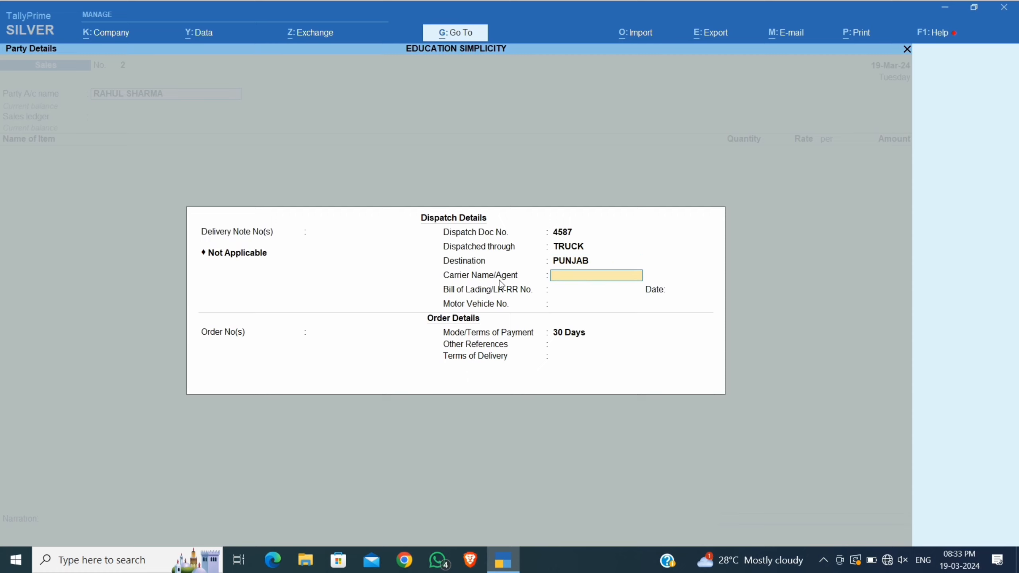
Enter the carrier agent's name, bill of lading 4587 and the motor vehicle number.
text(AMIT)
key(Return)
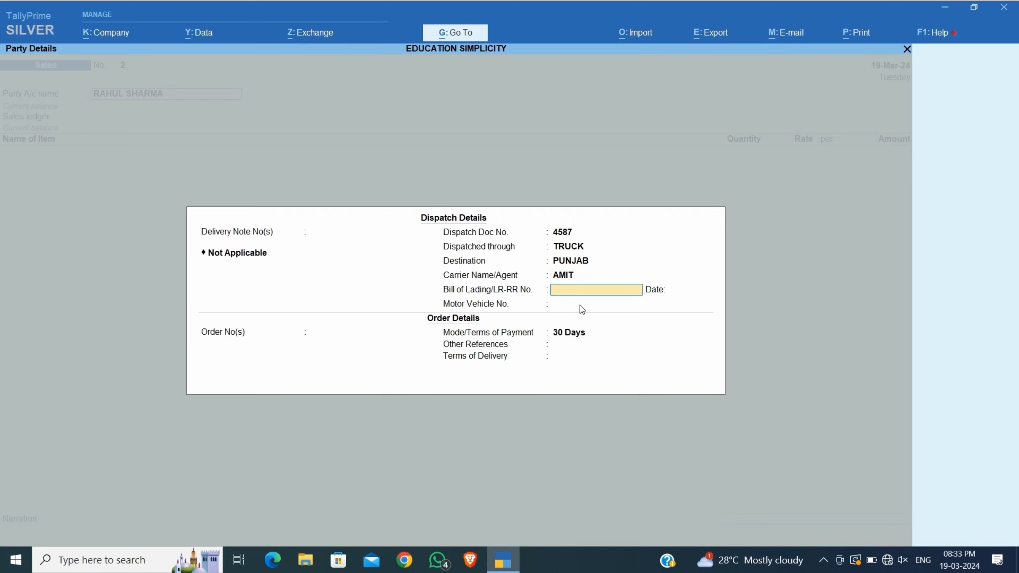
text(4587)
key(Return)
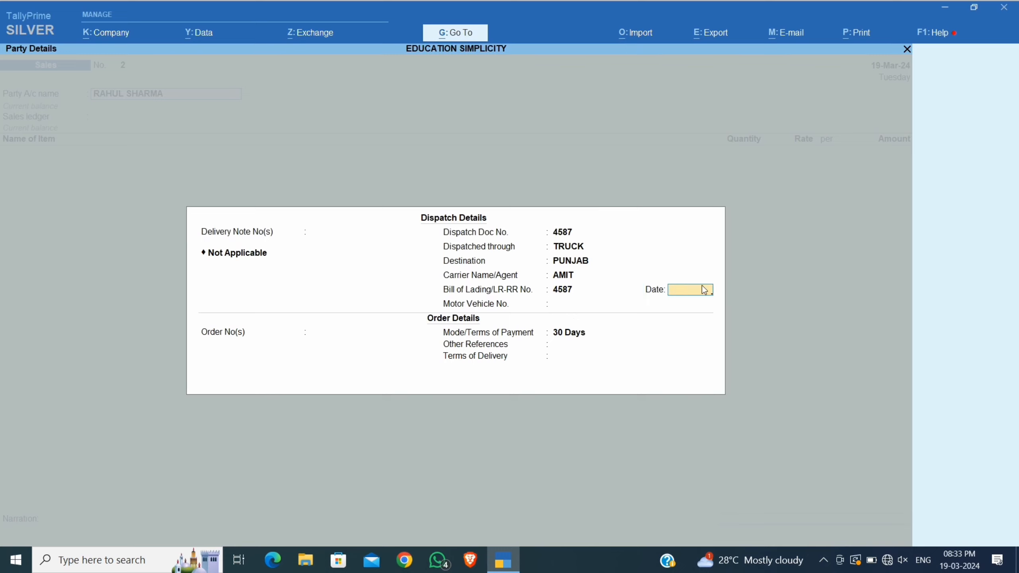
key(Return)
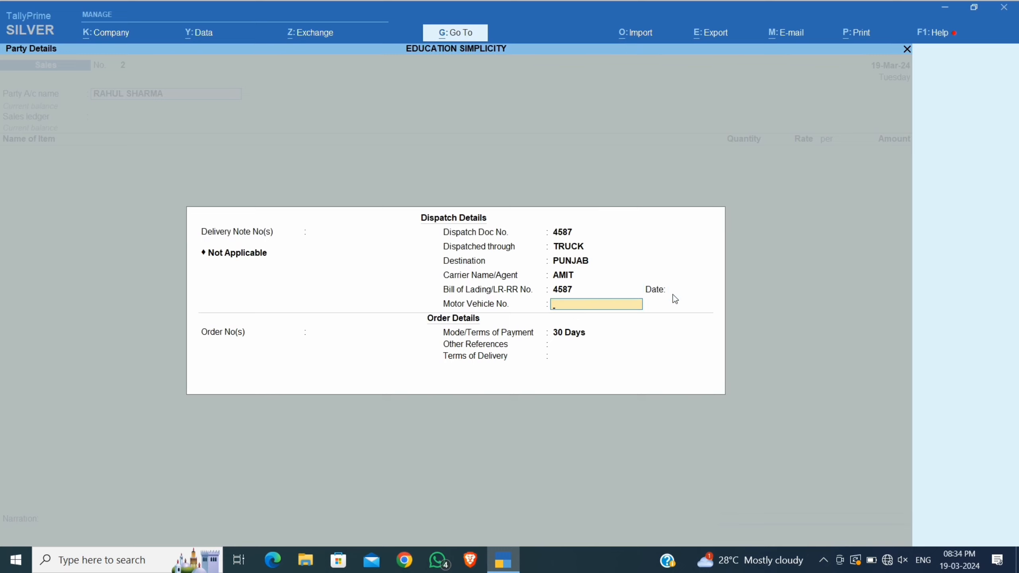
text(HR58B-9917)
key(Return)
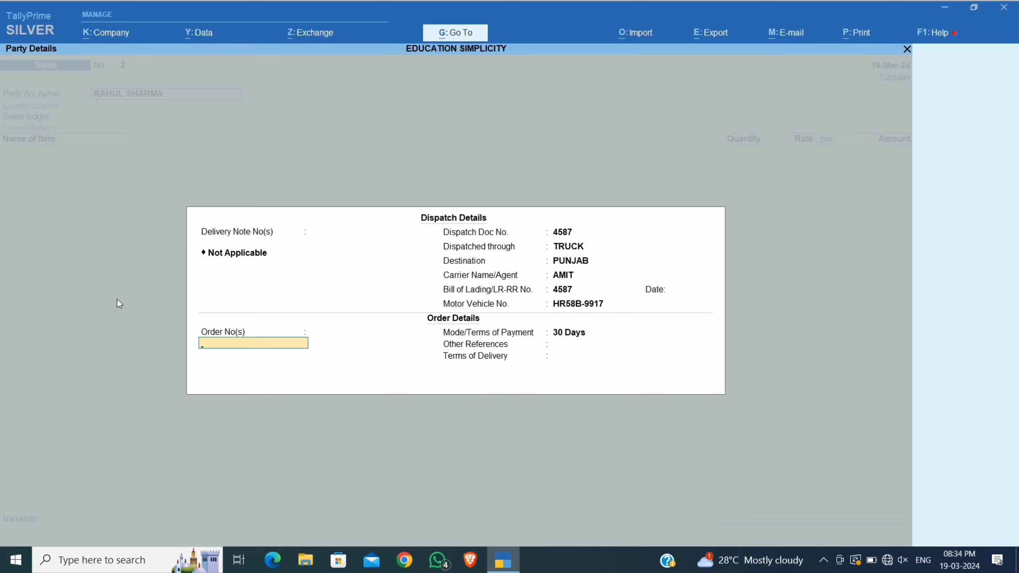
Record the order number dated 18-Mar-24 and other reference TOTAL BOXES-40, then close dispatch details.
text(1234)
key(Return)
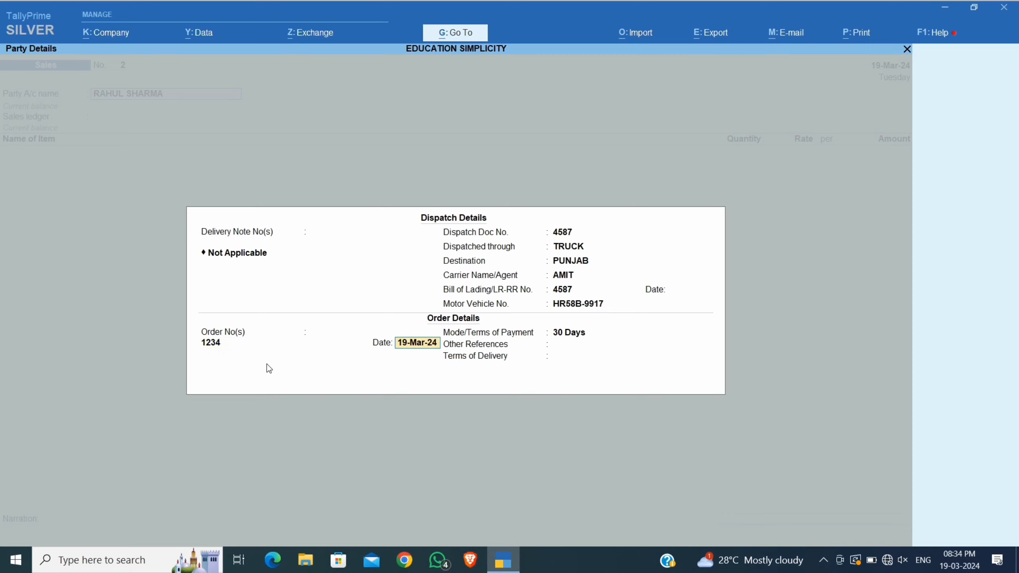
key(Return)
key(Return)
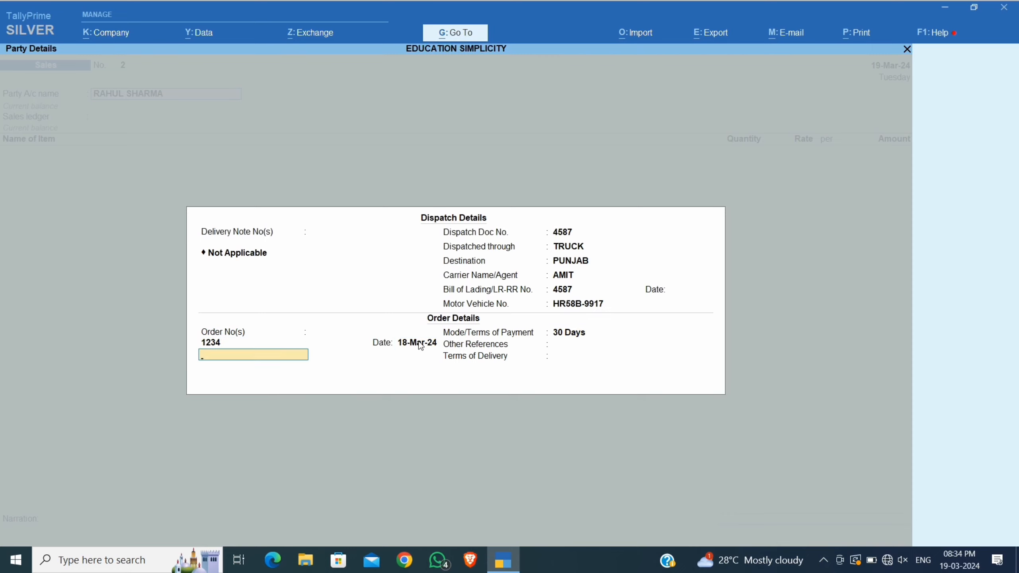
key(Return)
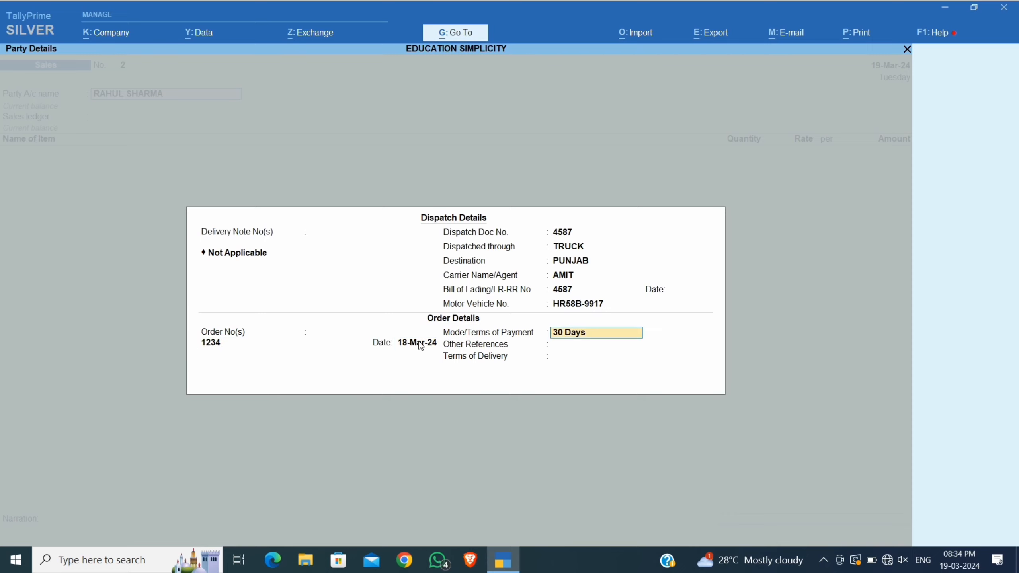
key(Return)
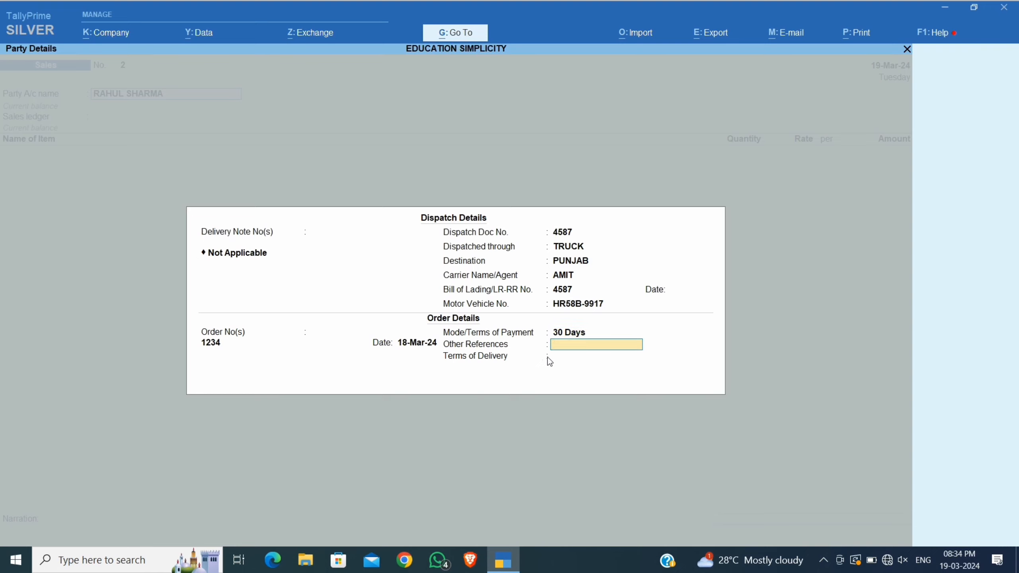
text(TOTAL BOXES-40)
key(Return)
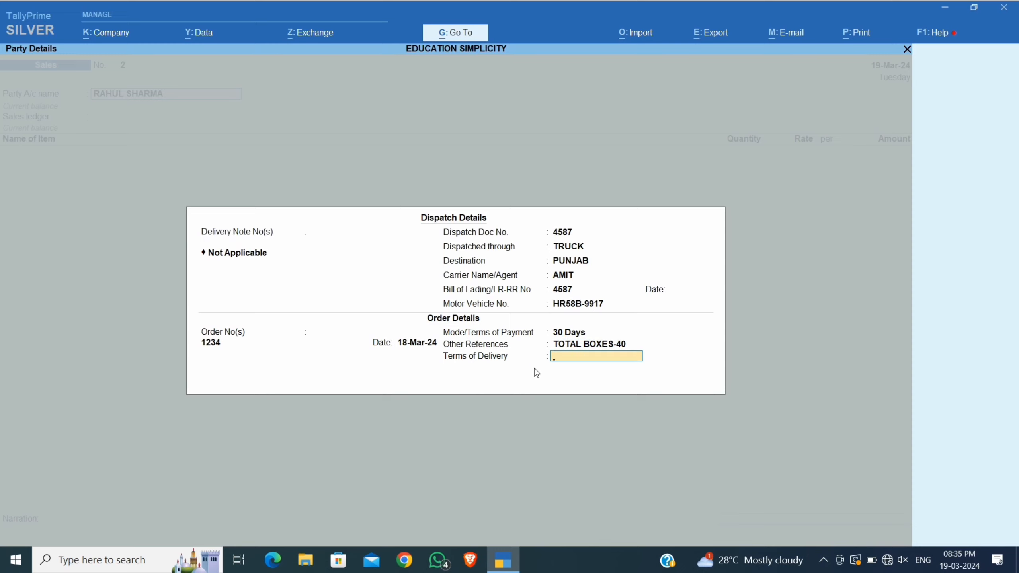
key(Return)
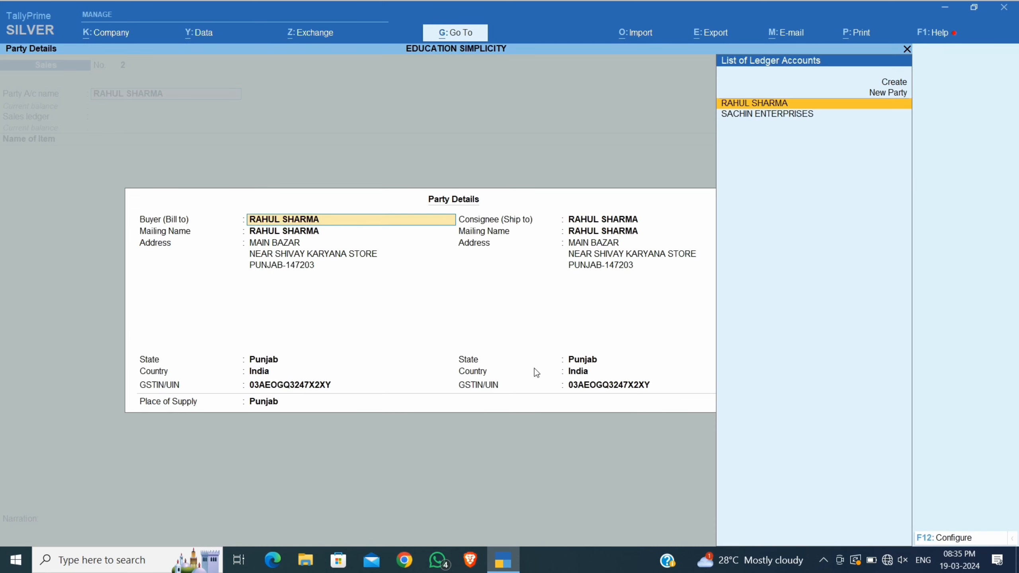
Step through the buyer and consignee details, choose SALE as sales ledger and list stock items.
key(Return)
key(Return)
key(Return)
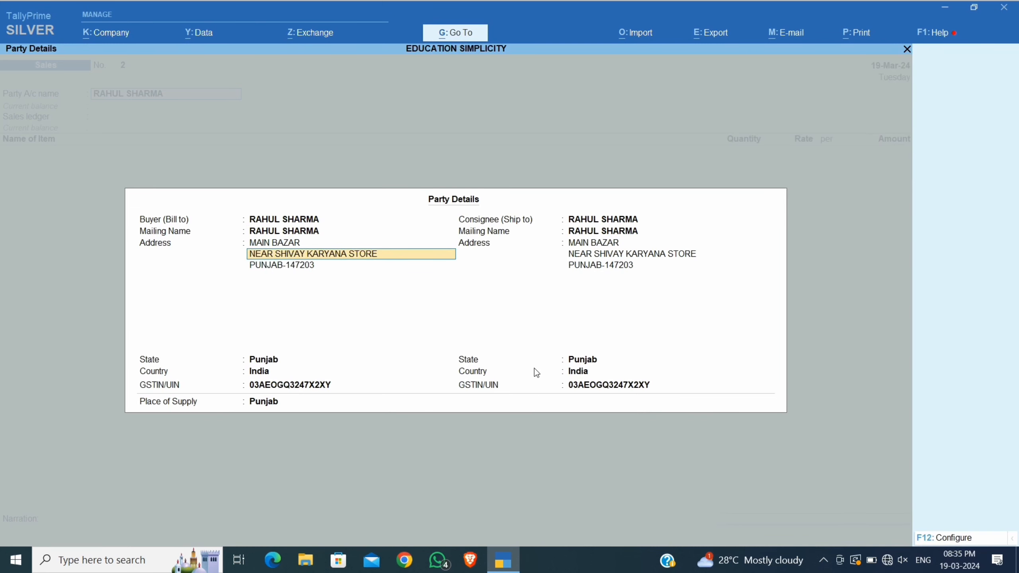
key(Return)
key(Return)
key(Return)
key(Return)
key(Return)
key(Return)
key(Return)
key(Return)
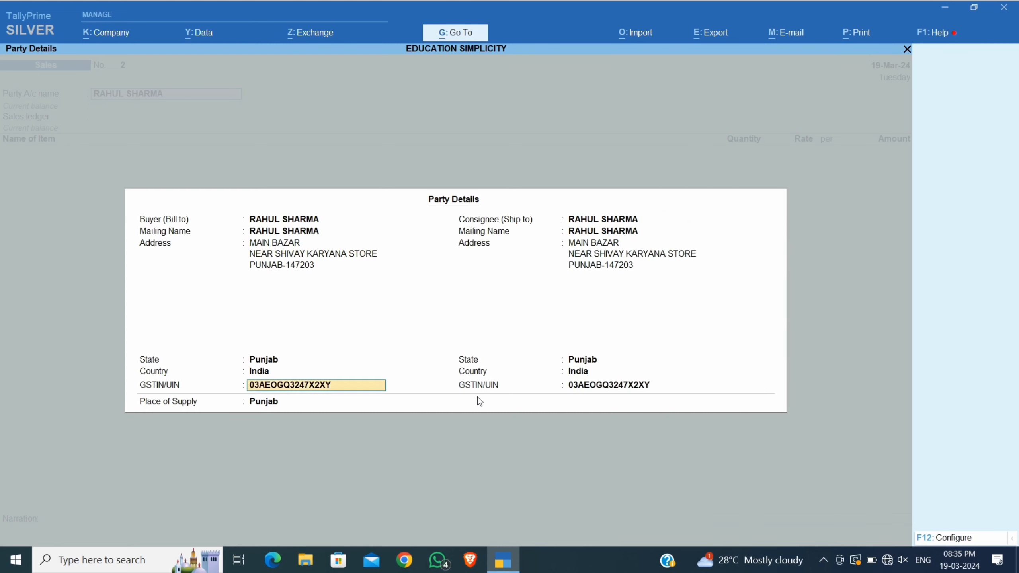
key(Return)
key(Return)
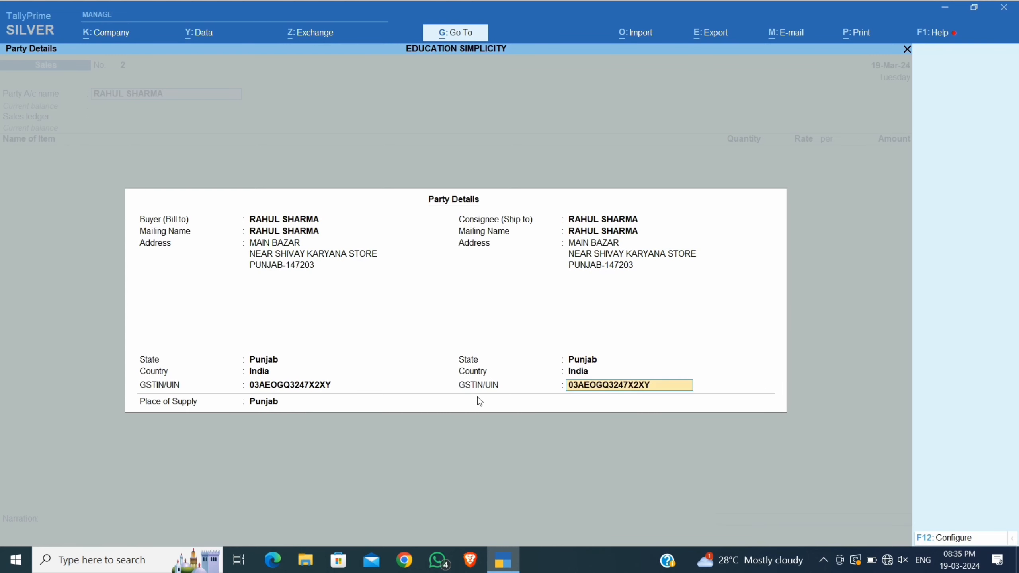
key(Return)
key(Return)
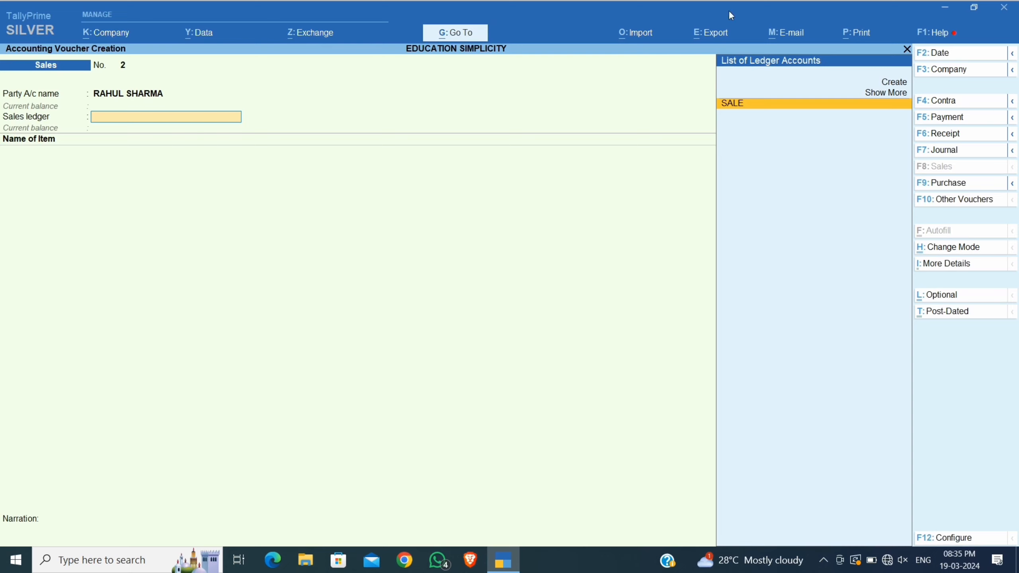
key(Return)
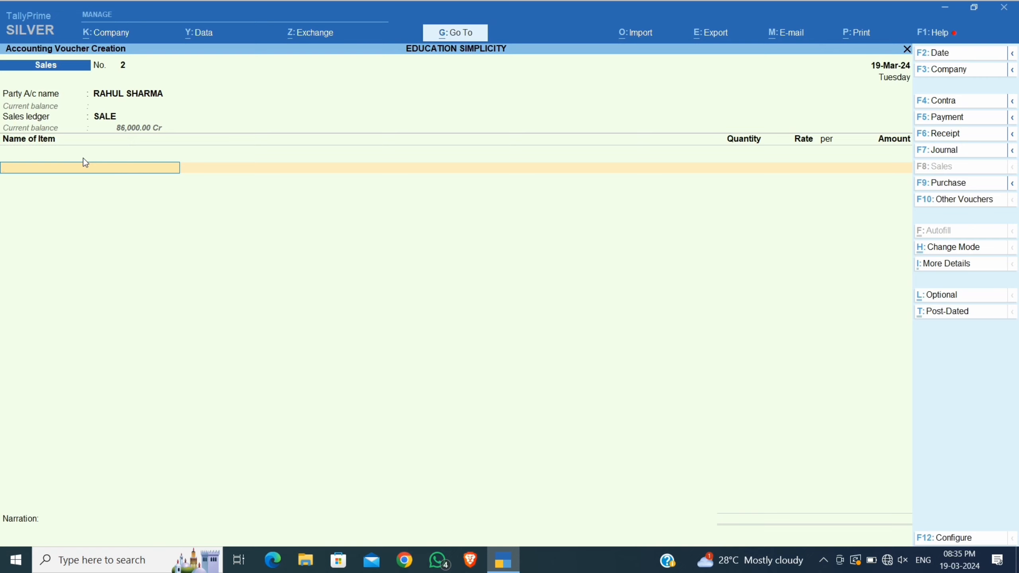
key(space)
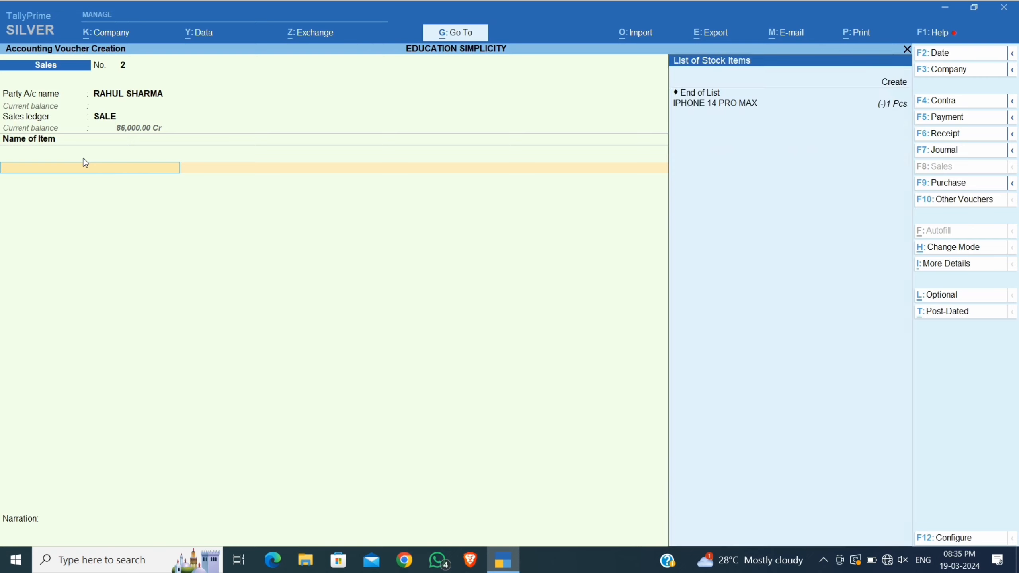
Create a new stock item SUGAR under the Primary group.
click(893, 83)
text(SUGAR)
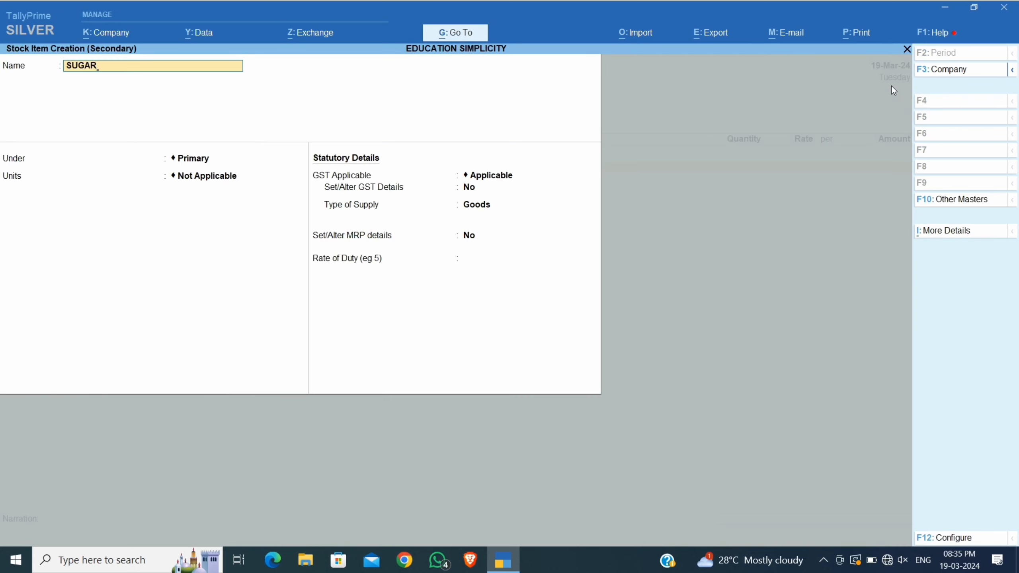
key(Return)
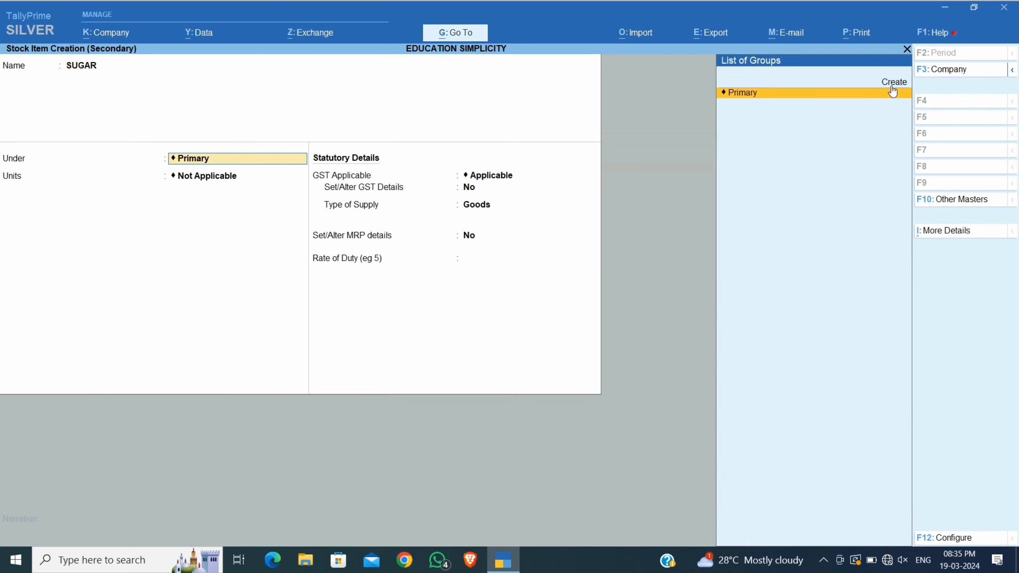
key(Return)
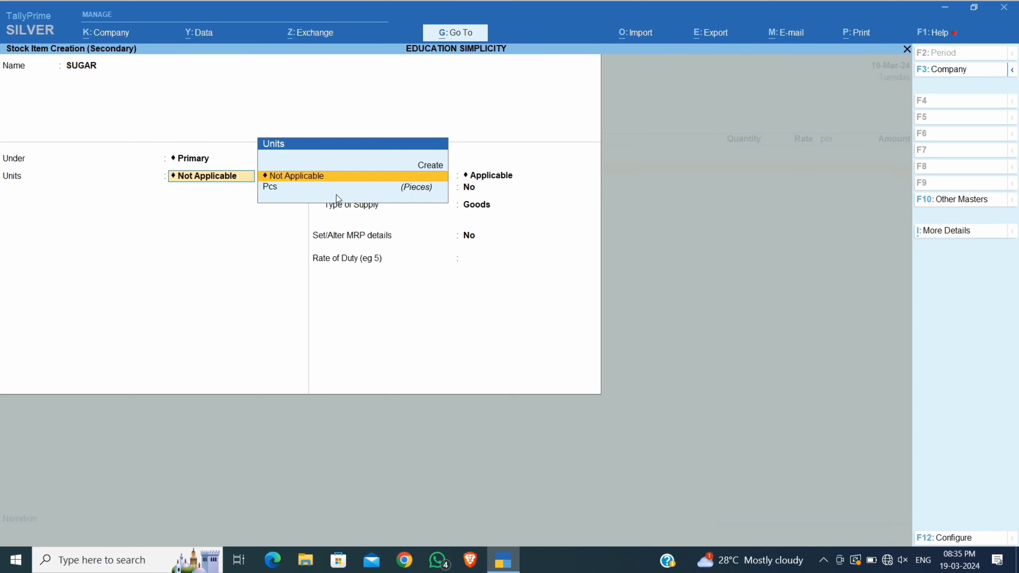
Define unit KGS with formal name Kilograms and quantity code KGS-KILOGRAMS.
click(428, 173)
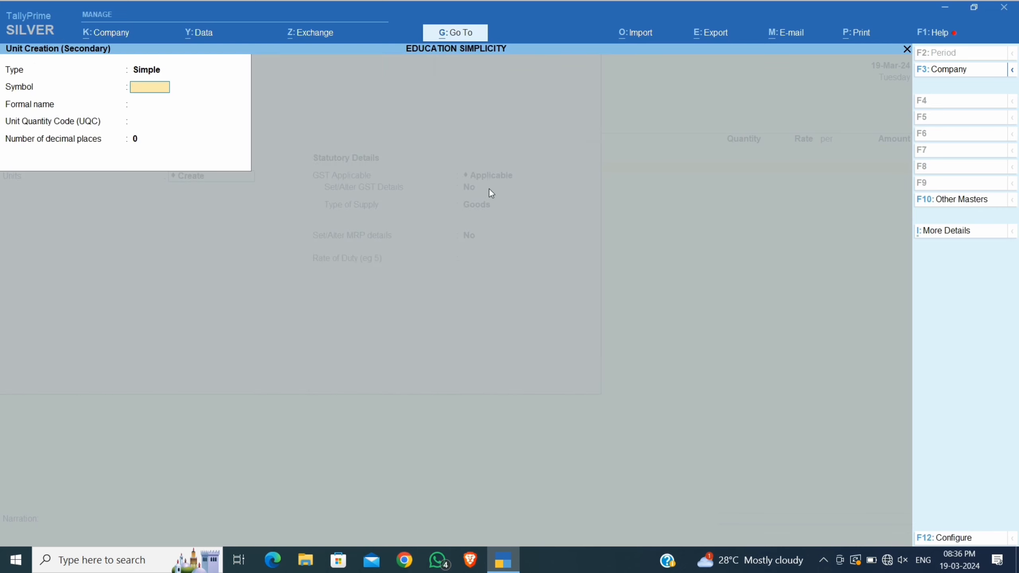
text(KGS)
key(Return)
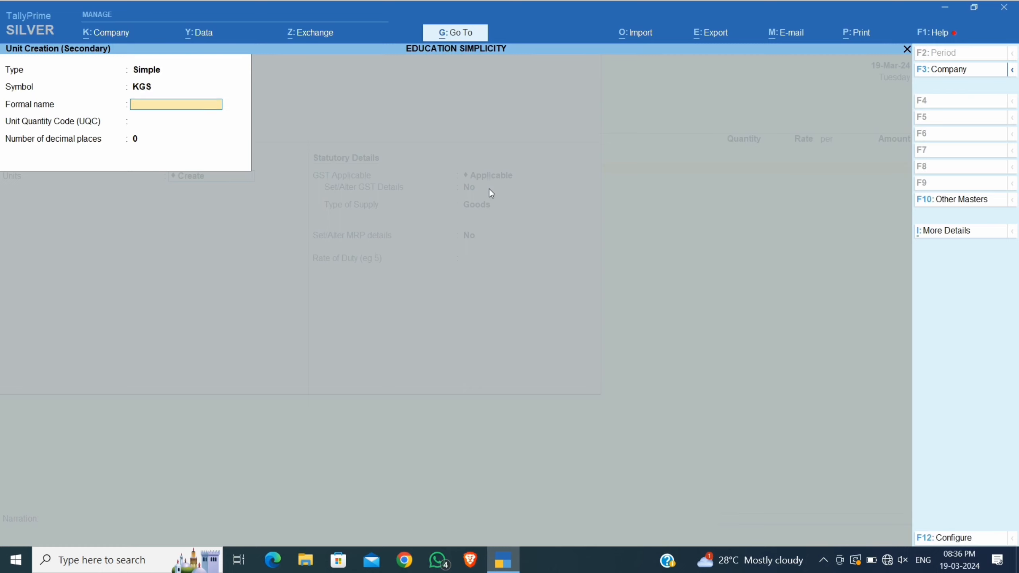
text(Kilograms)
key(Return)
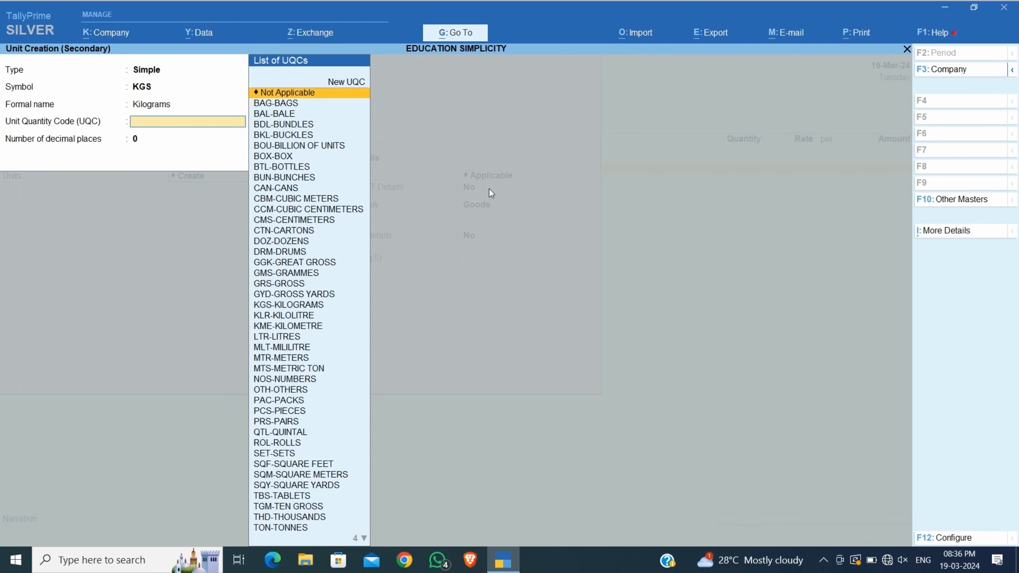
text(kg)
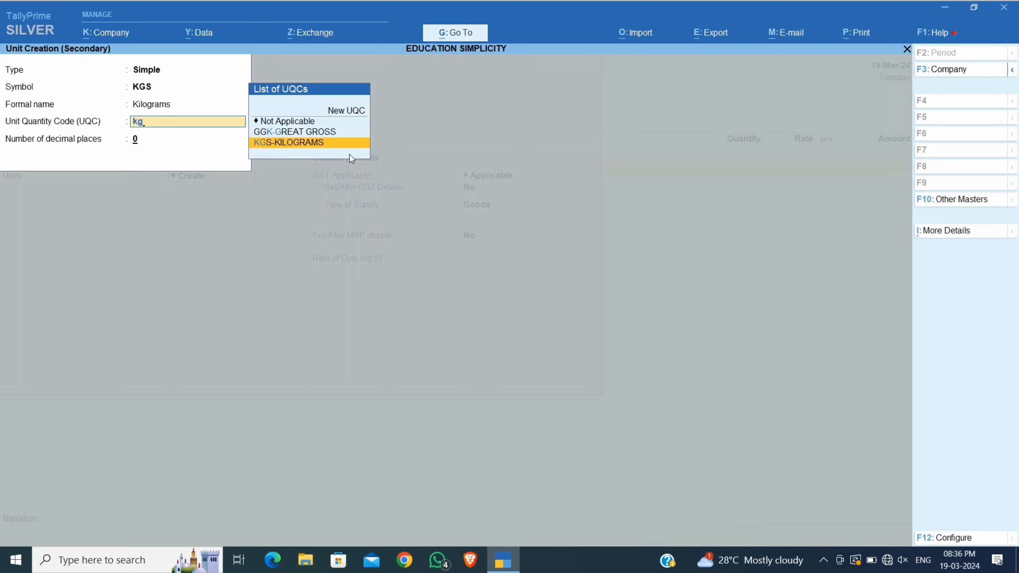
key(Return)
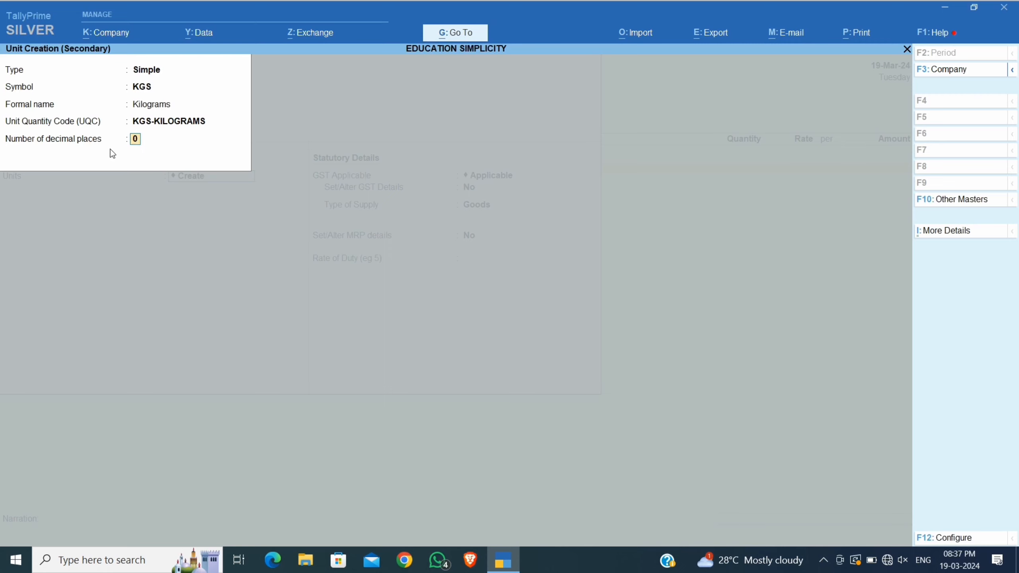
Give the KGS unit 4 decimal places, keep GST applicable and set GST details for SUGAR.
text(4)
key(Return)
key(Return)
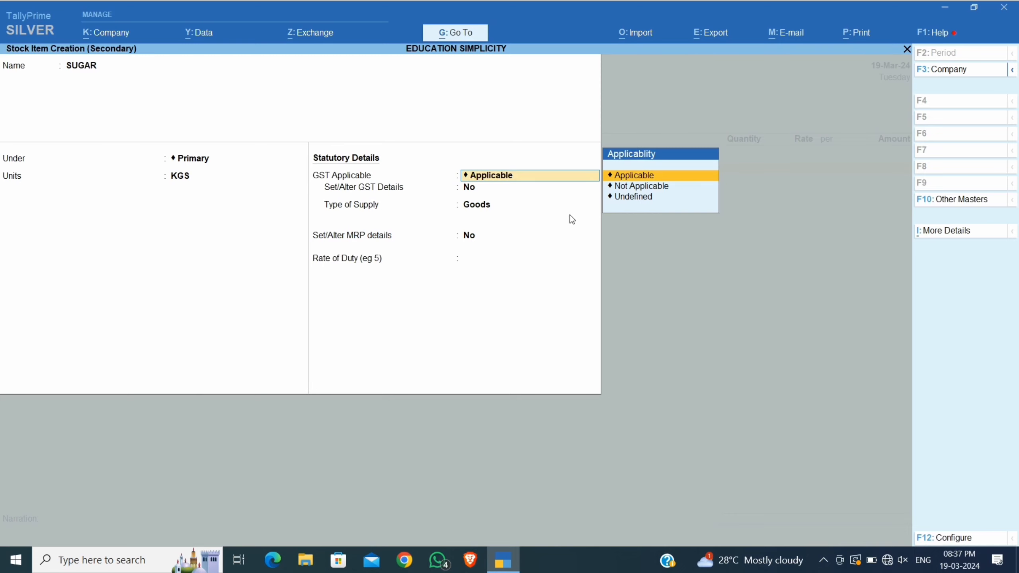
key(Return)
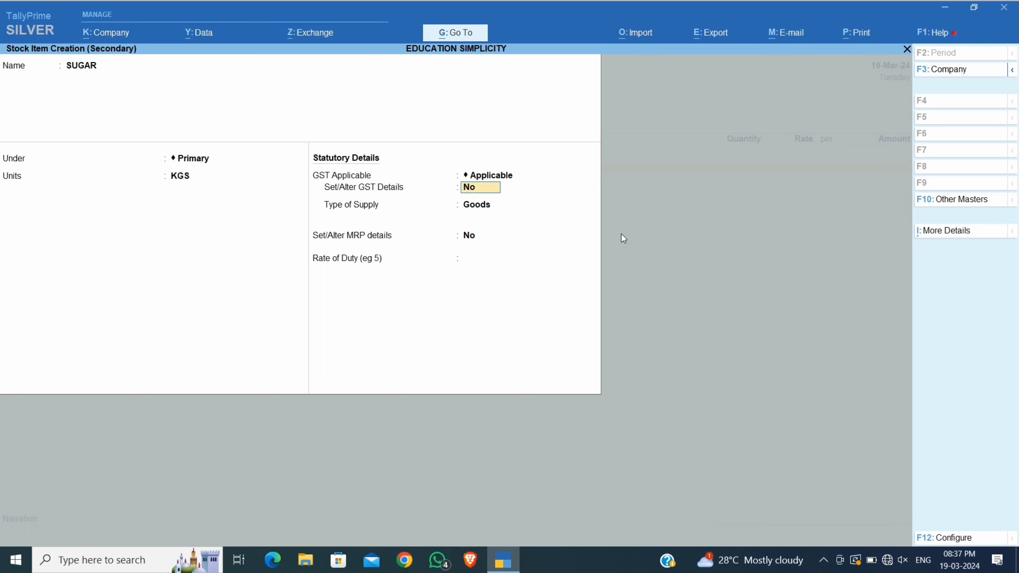
text(y)
key(Return)
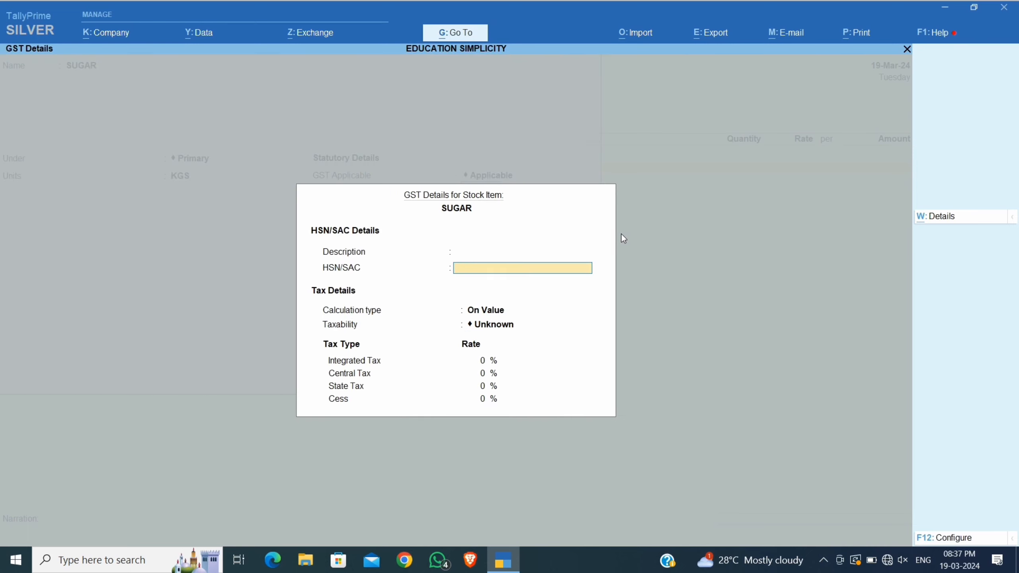
Enter HSN/SAC code 1704 with description Sugar for the stock item.
text(1704)
click(472, 255)
text(Sugar)
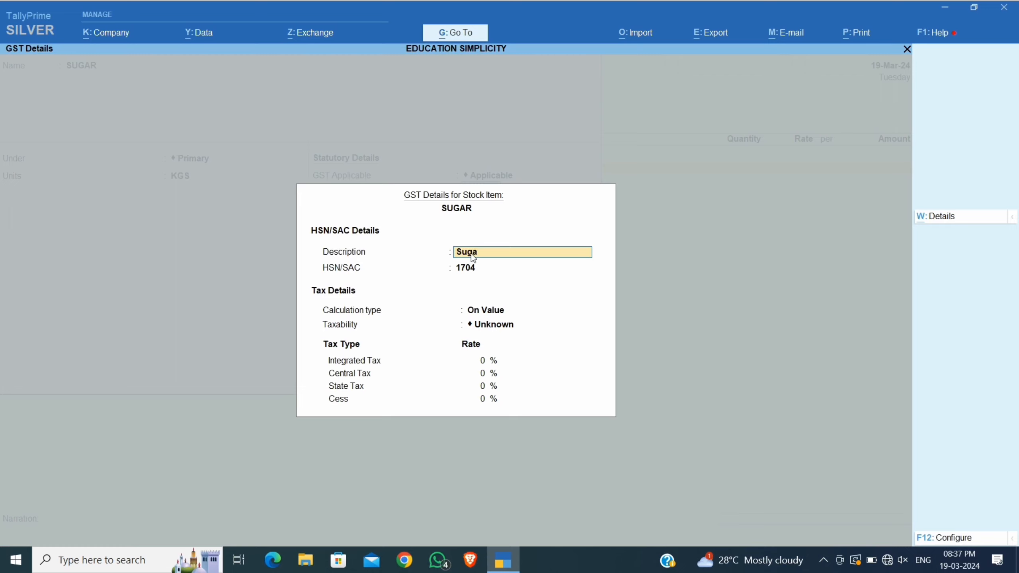
key(Return)
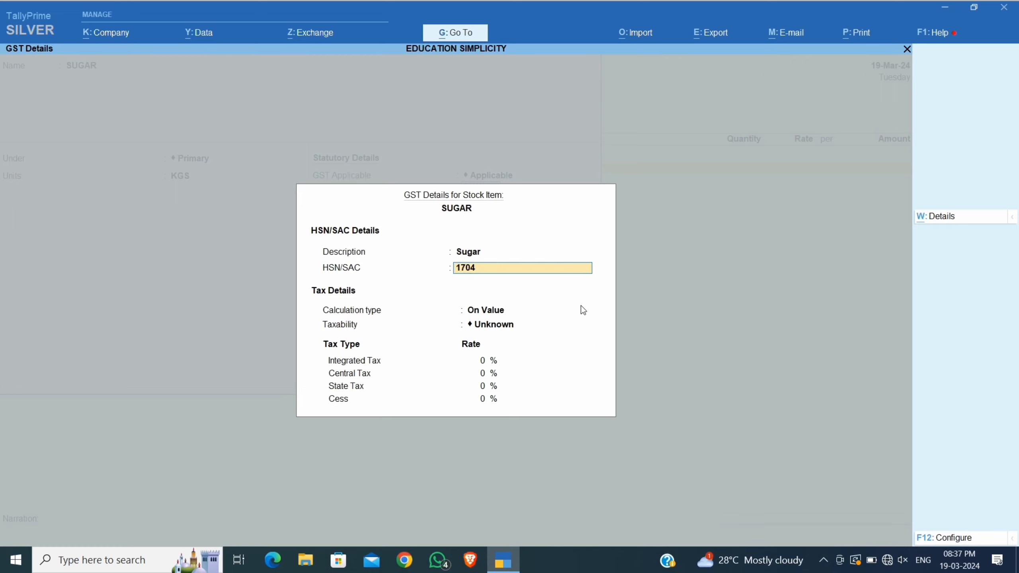
key(Return)
Make SUGAR taxable at 5% integrated tax (2.50% state) with Goods as supply type.
key(Return)
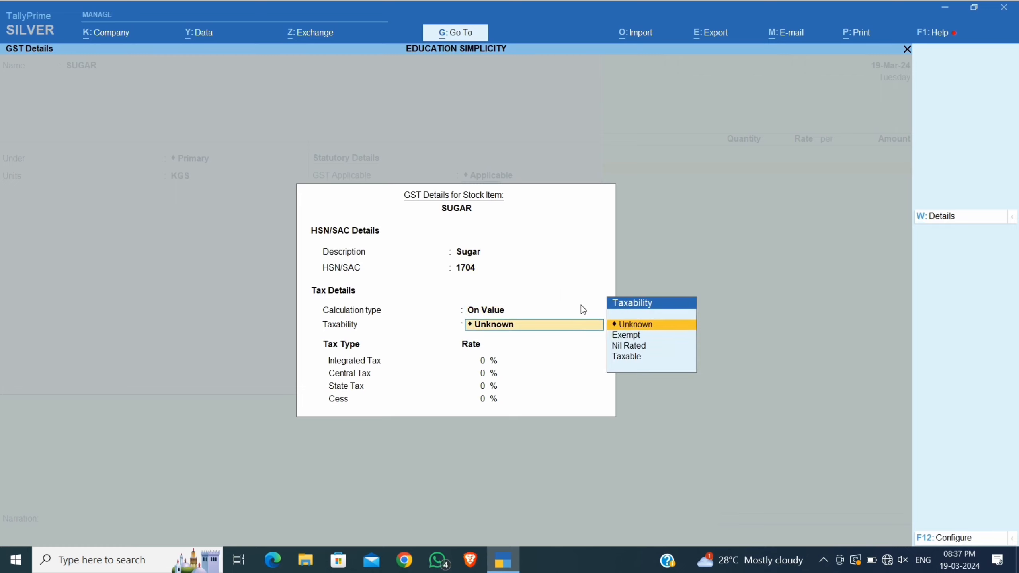
key(Down)
key(Down)
key(Down)
key(Return)
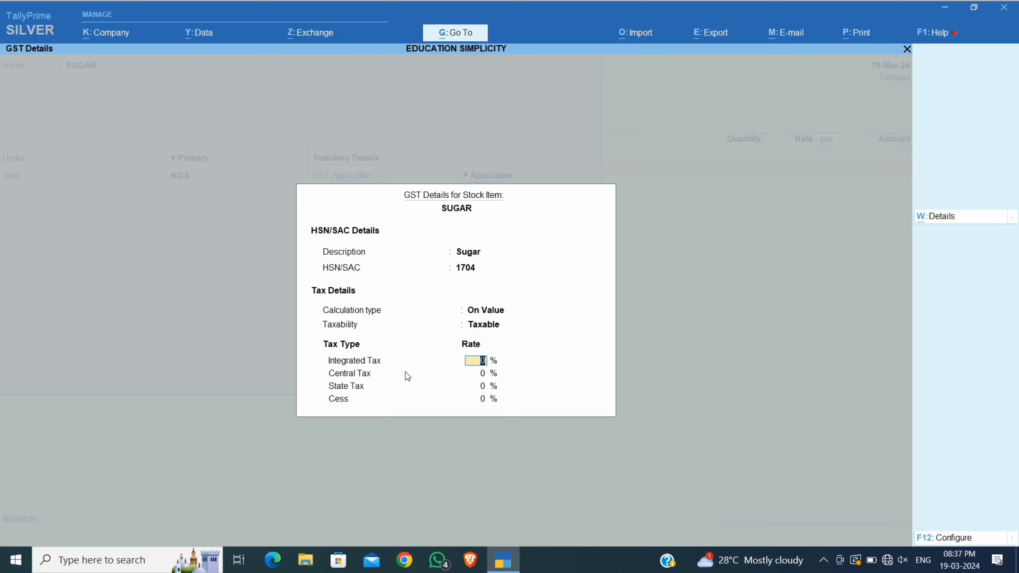
text(5)
key(Return)
key(Return)
key(Return)
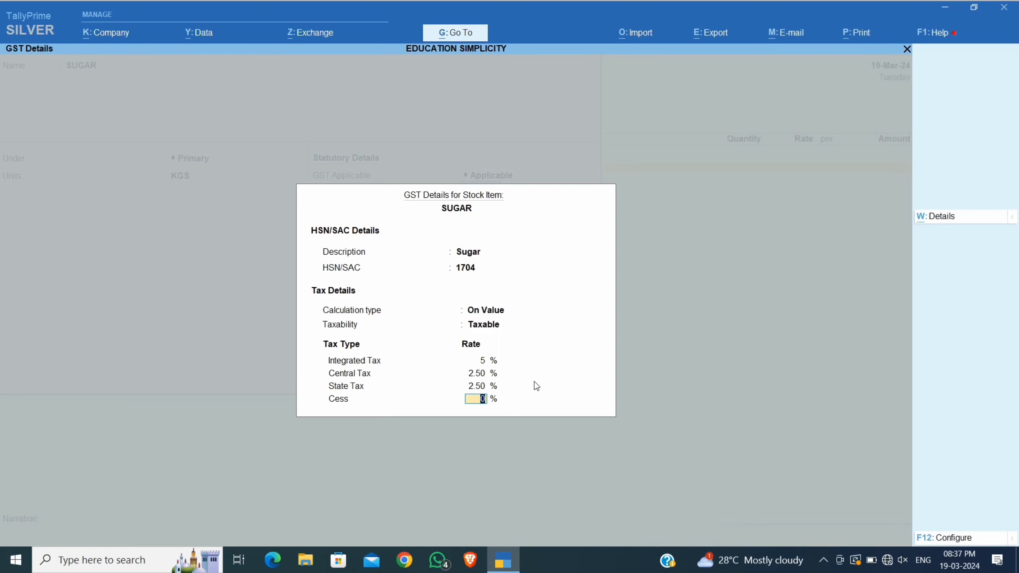
key(Return)
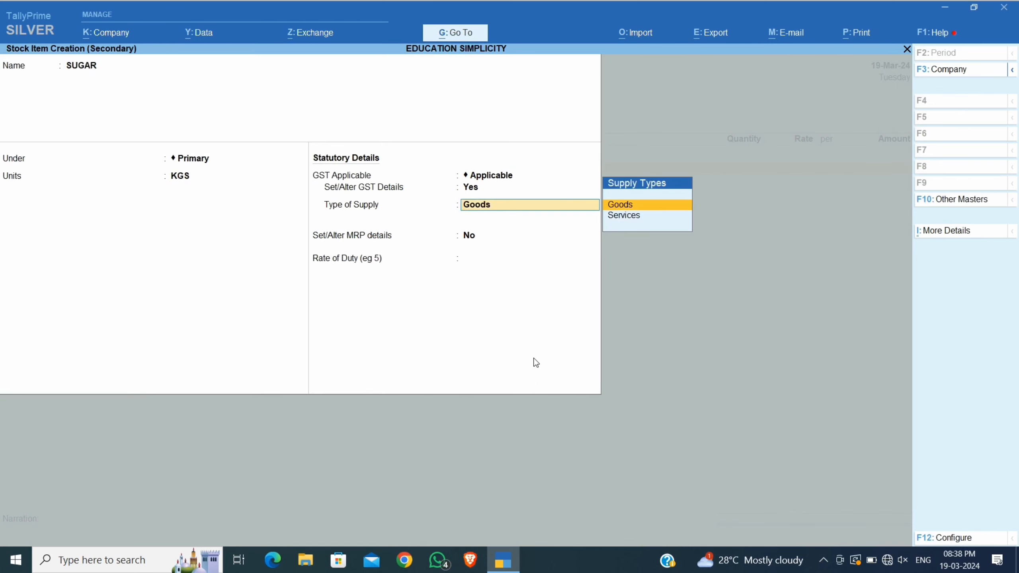
key(Return)
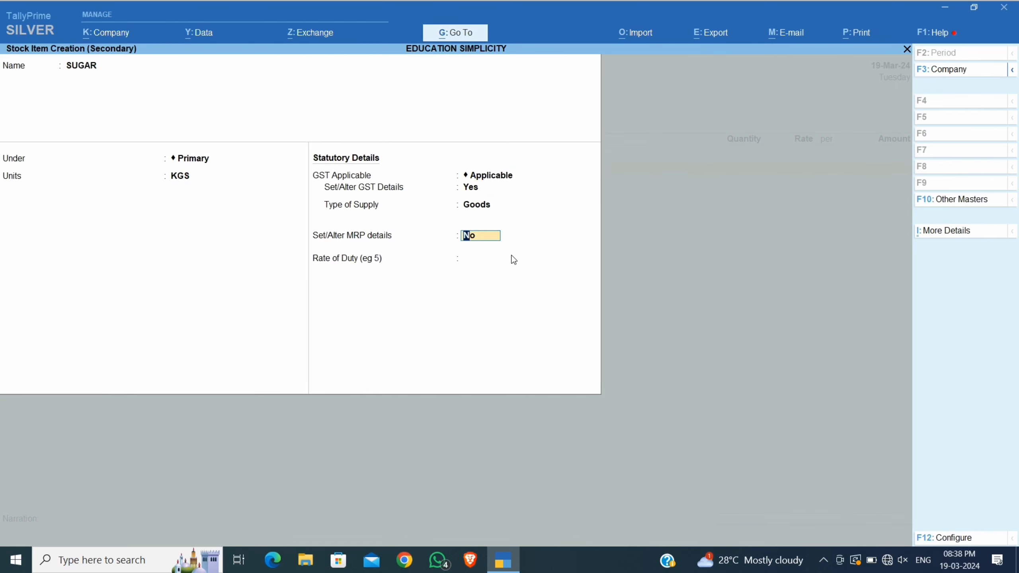
click(469, 257)
Save the SUGAR item and enter 500.300 KGS at rate 45 per KGS on the voucher.
key(Return)
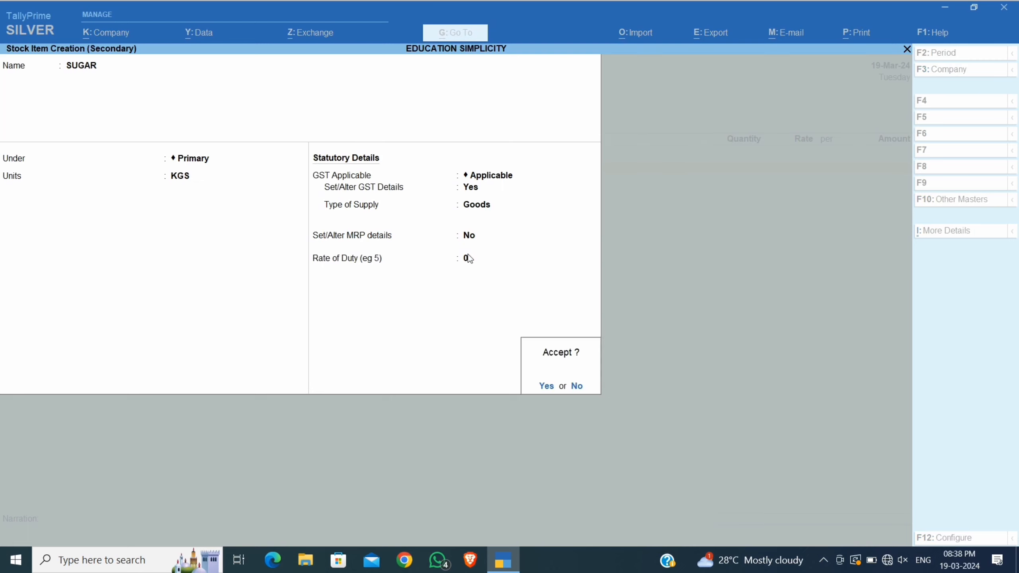
key(Return)
key(Return)
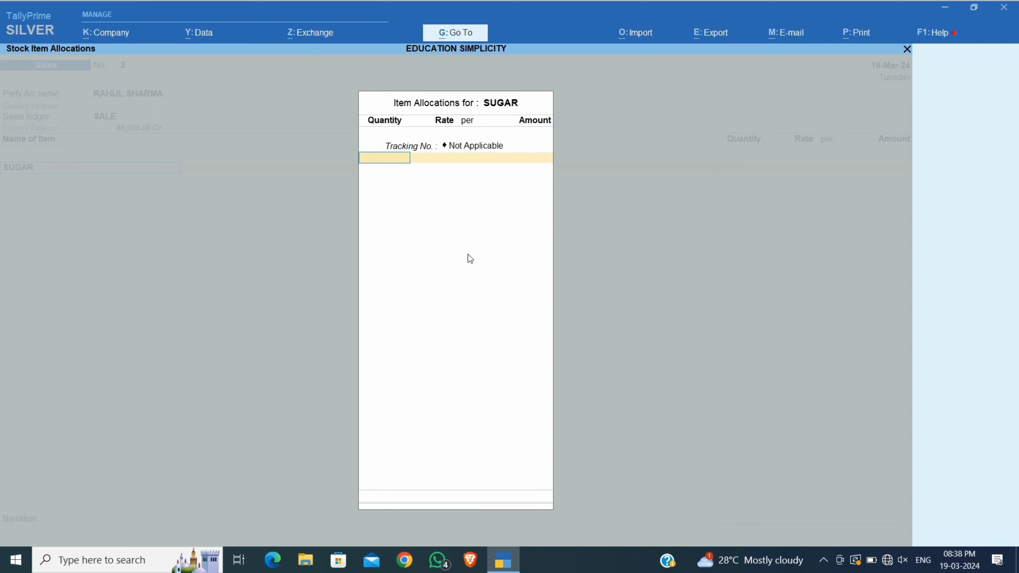
text(500.300)
key(Return)
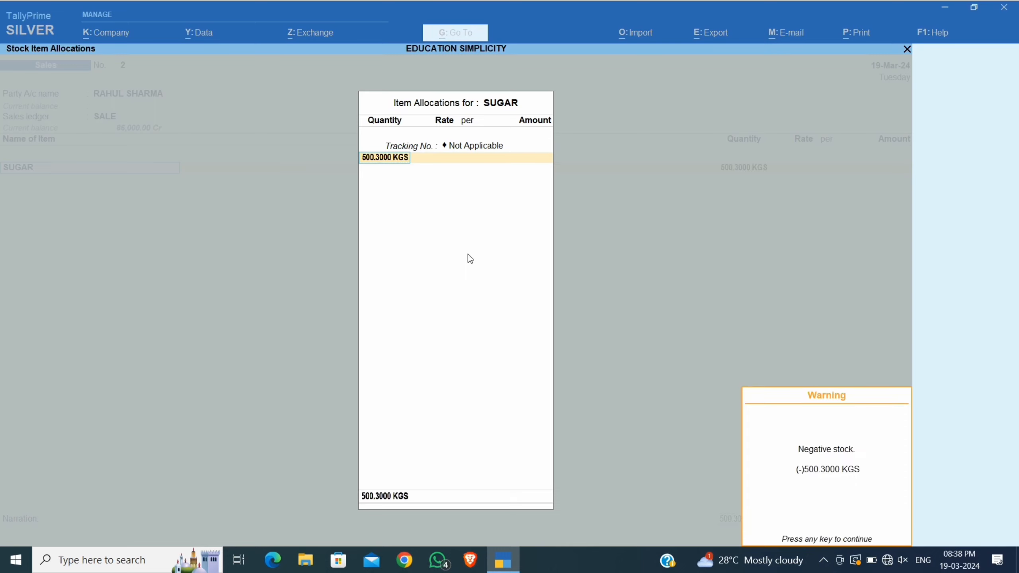
key(Return)
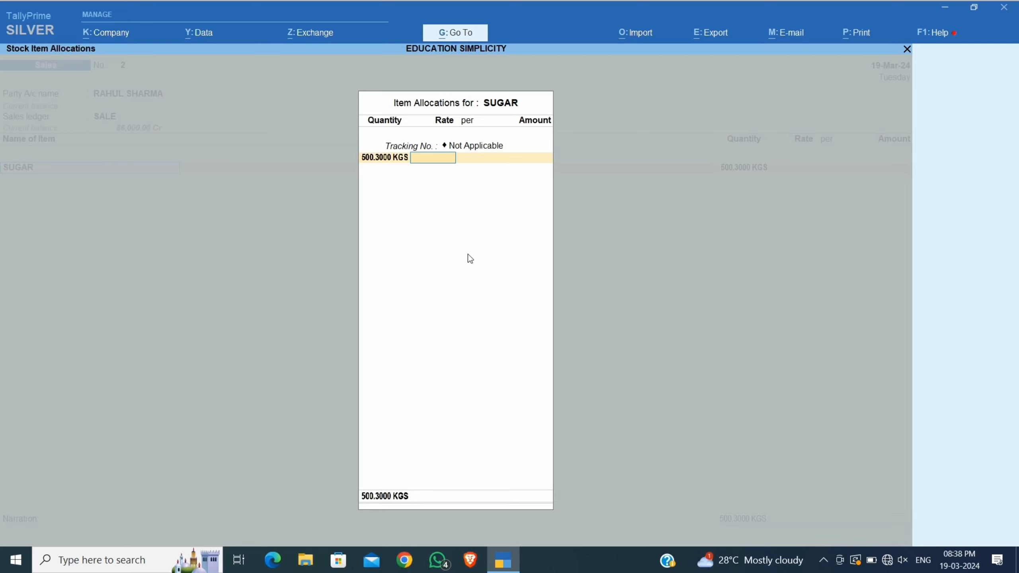
text(45)
key(Return)
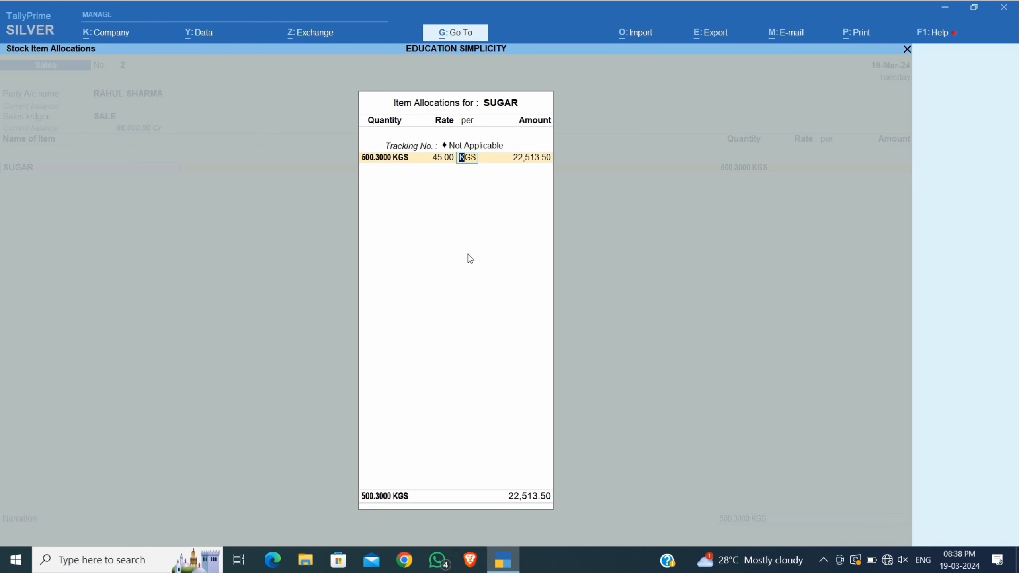
key(Return)
key(Return)
key(Return)
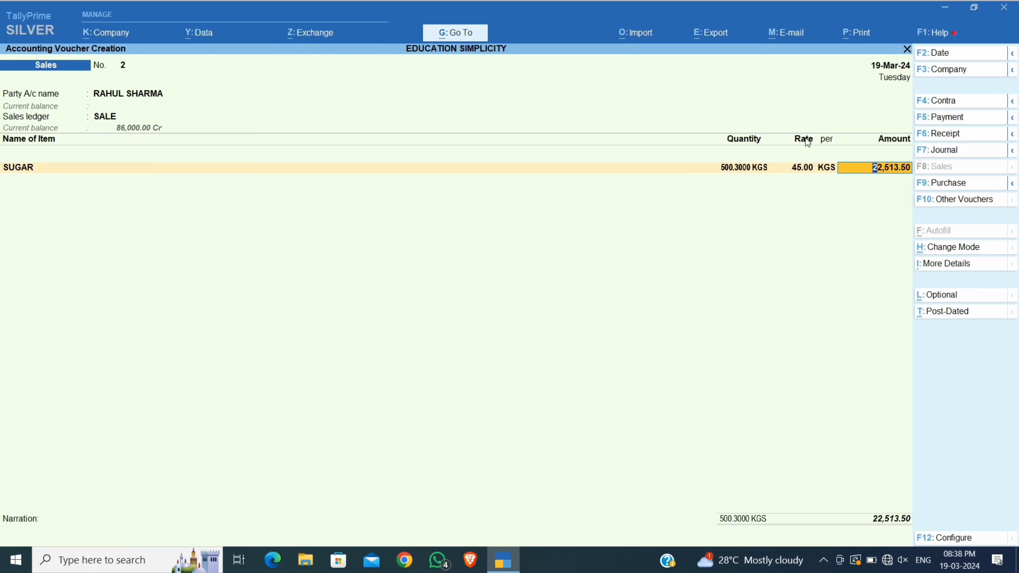
Accept the 22,513.50 amount and start ledger IGST OUTPUT 5% under Duties & Taxes.
key(Return)
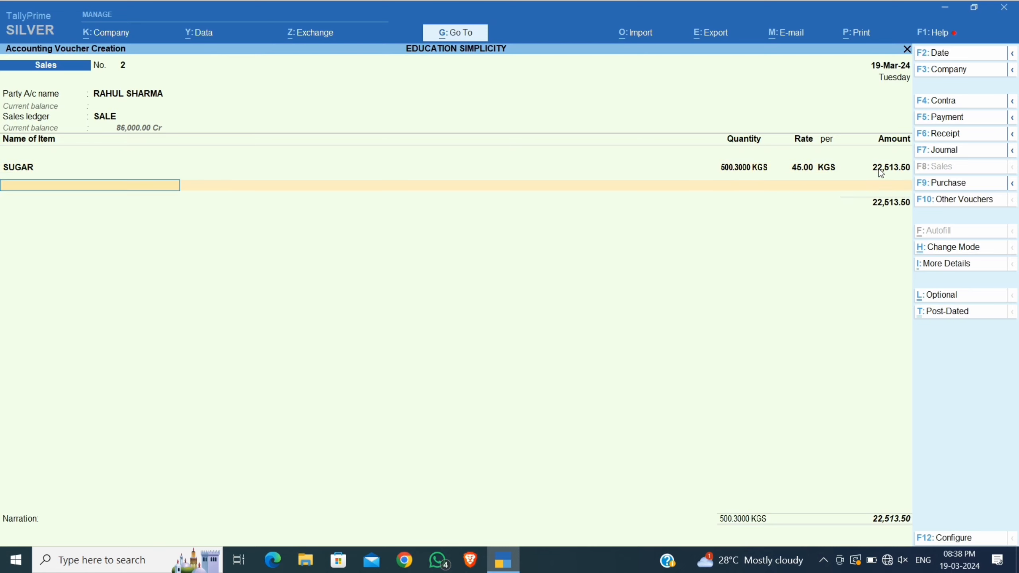
key(Return)
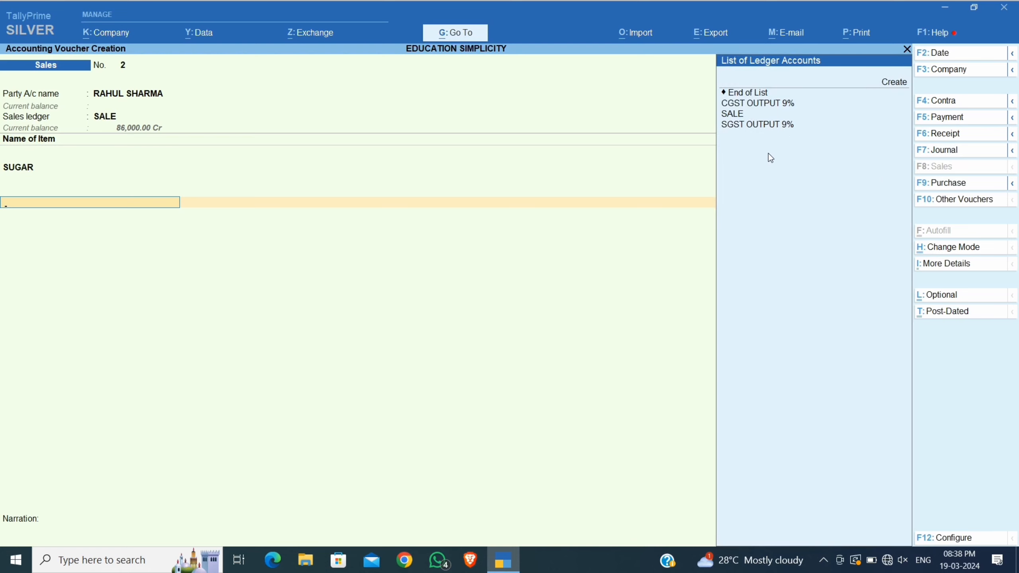
click(897, 82)
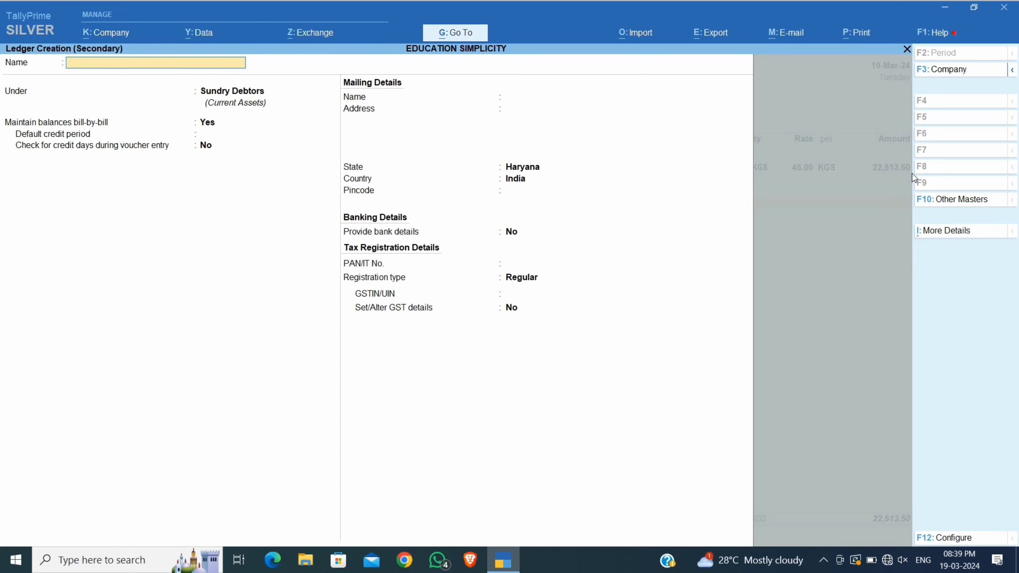
text(IGST OUTPUT 5%)
key(Return)
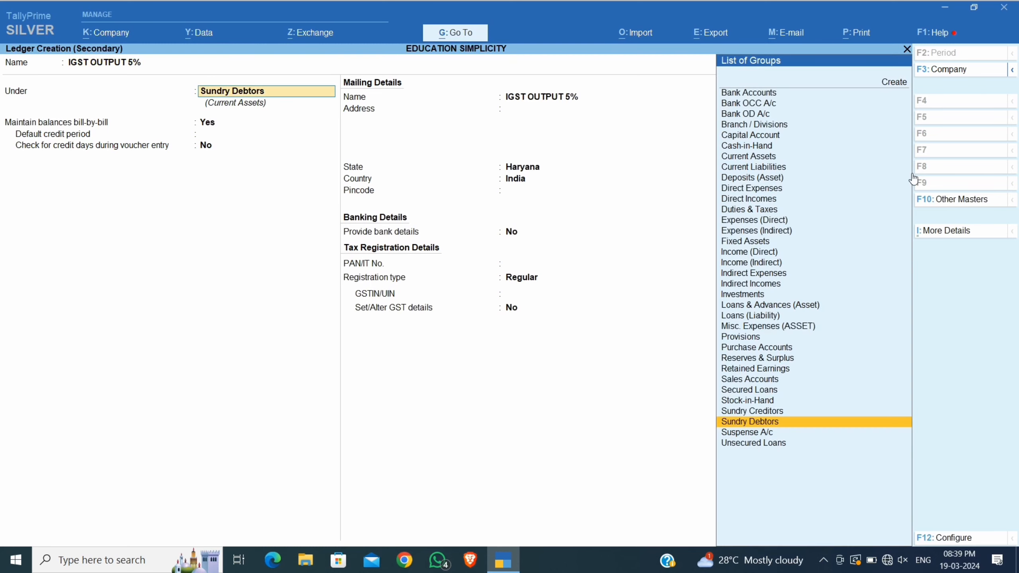
text(DUT)
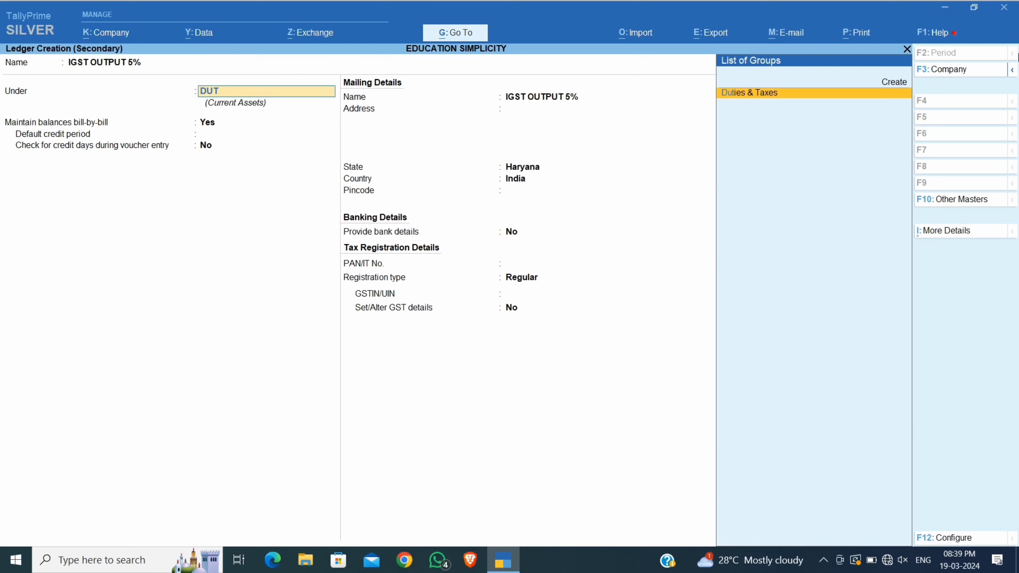
key(Return)
key(Return)
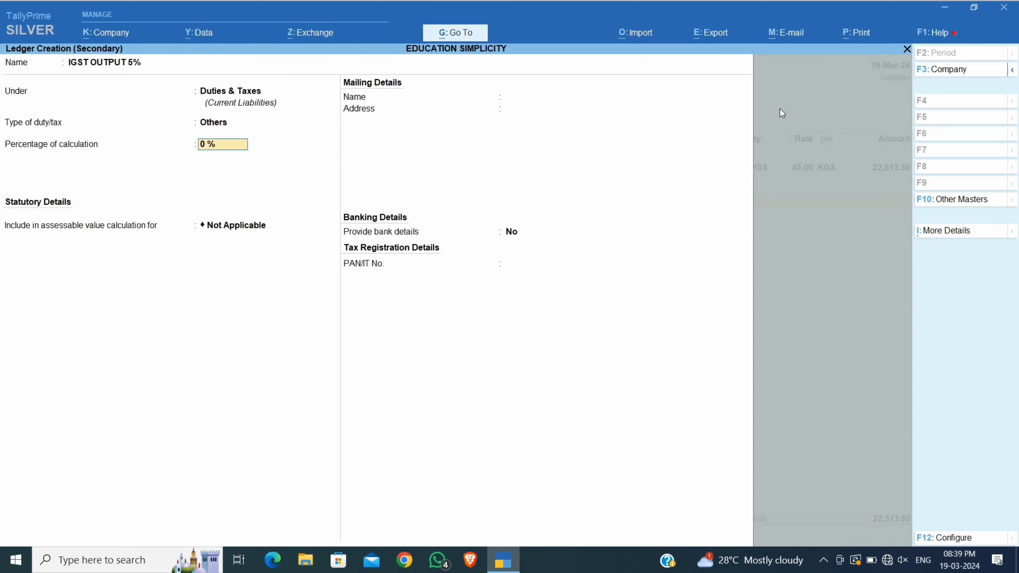
Set the ledger to GST duty, Integrated Tax, 5 percent, with Normal Rounding.
key(BackSpace)
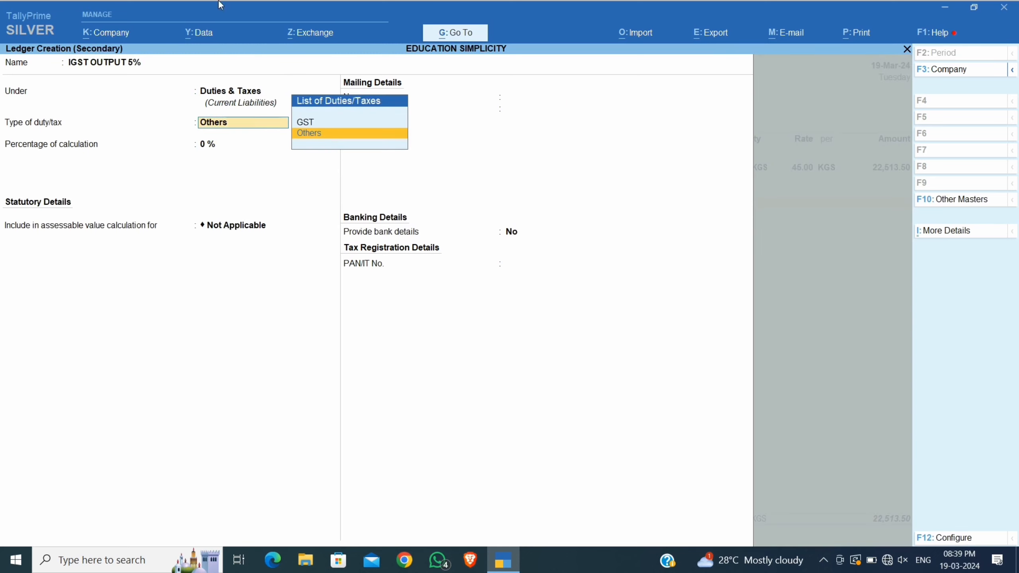
key(Up)
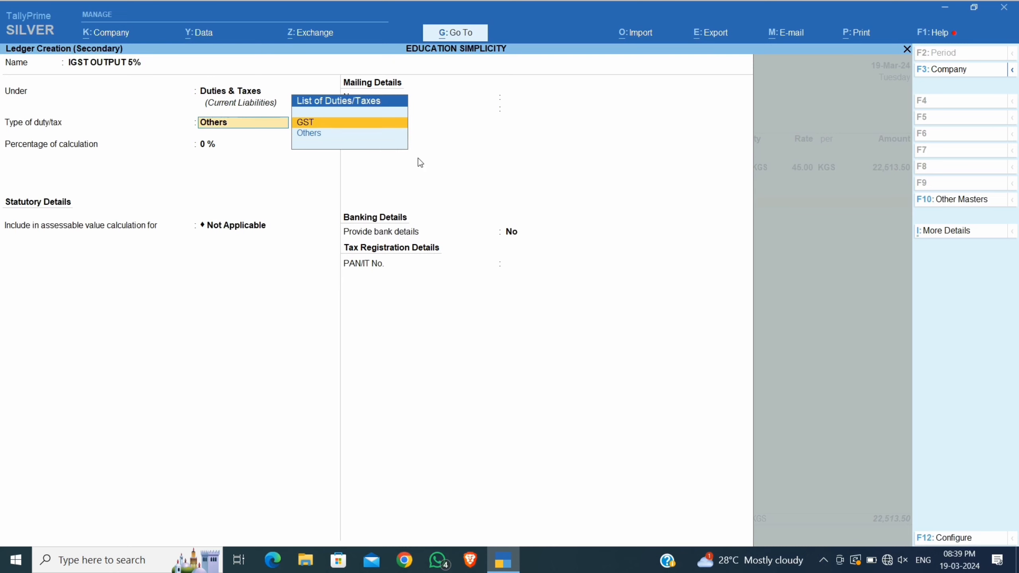
key(Return)
key(Down)
key(Down)
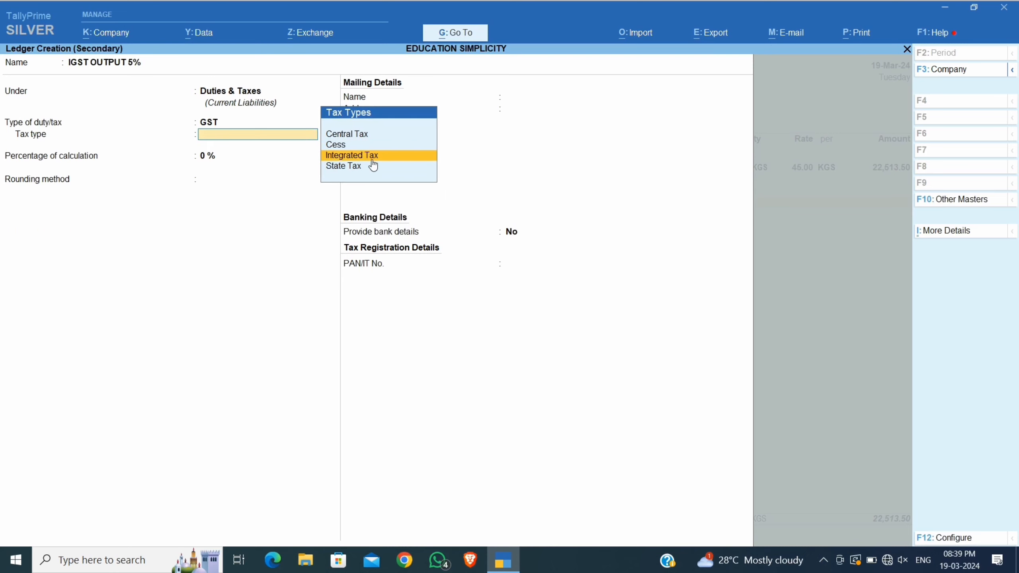
click(391, 159)
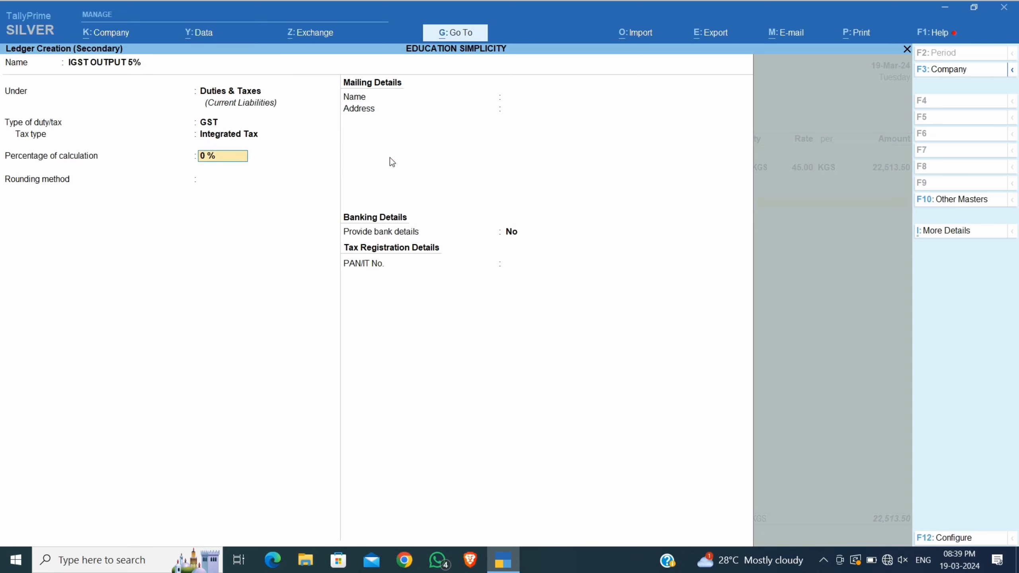
text(5)
key(Return)
key(Down)
key(Down)
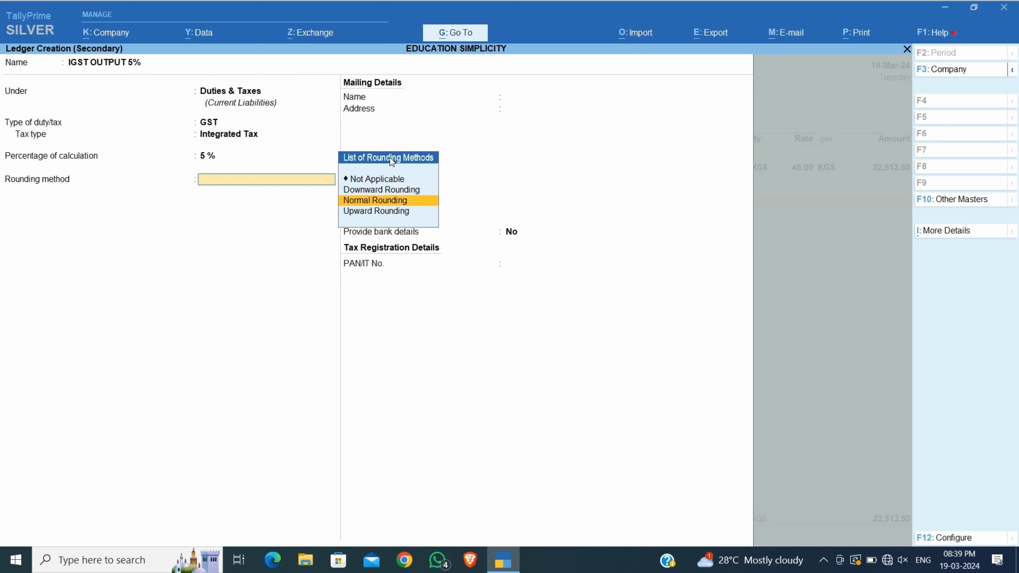
key(Return)
key(Return)
key(Return)
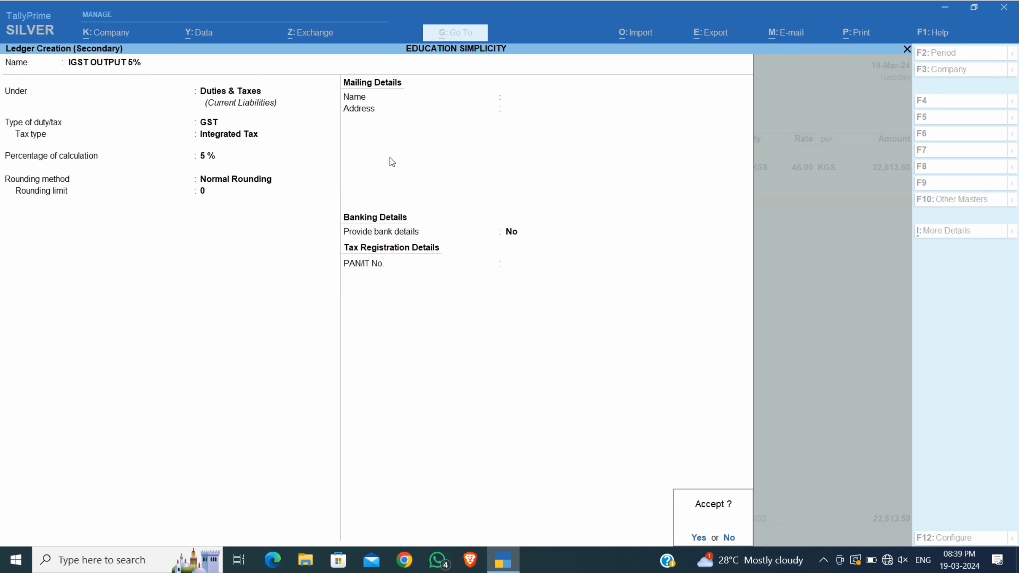
key(Return)
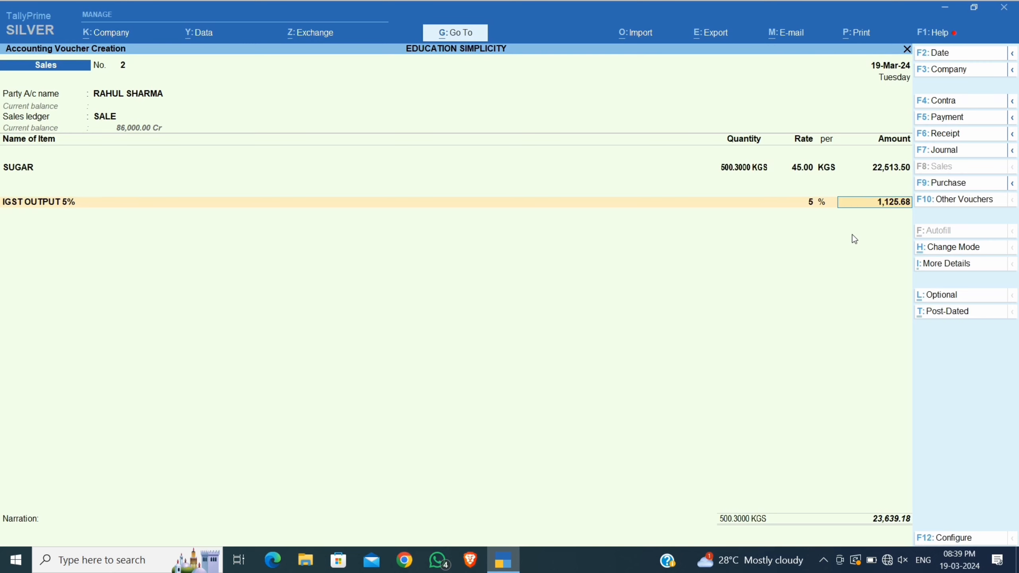
Create ledger Round Off under Indirect Expenses as an Invoice Rounding ledger with Normal Rounding.
key(Return)
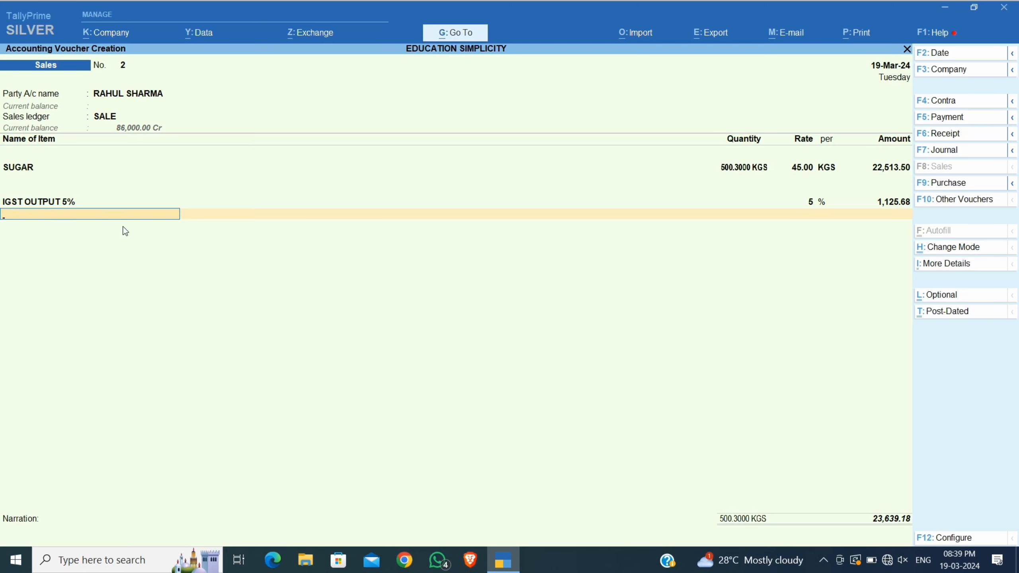
key(space)
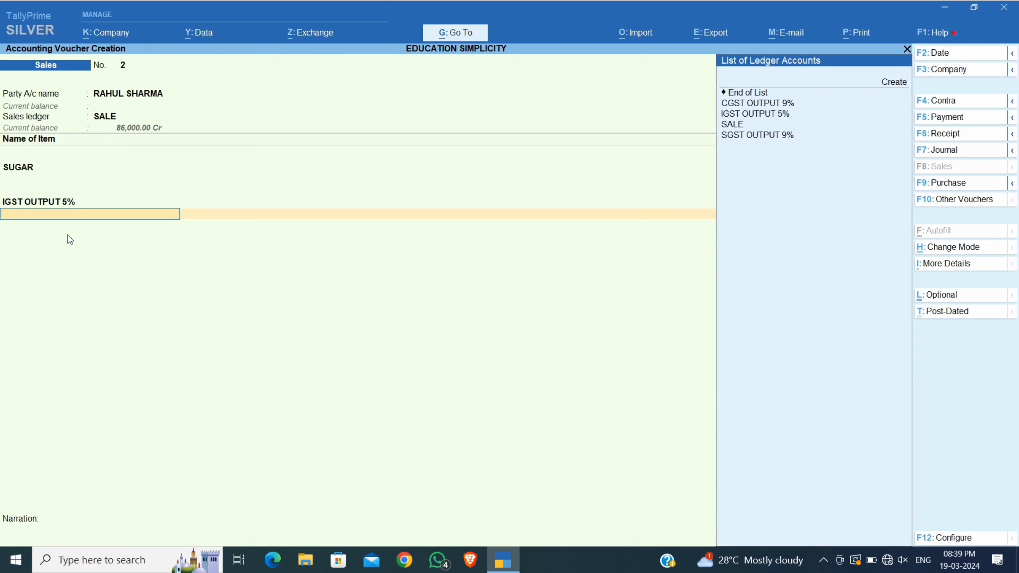
click(900, 88)
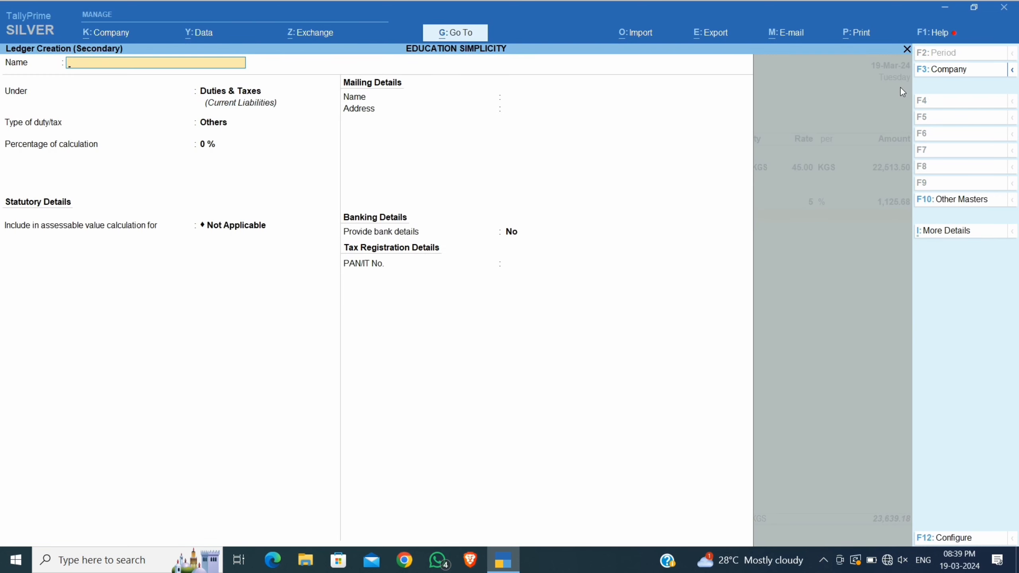
text(Round O)
text(f)
key(Return)
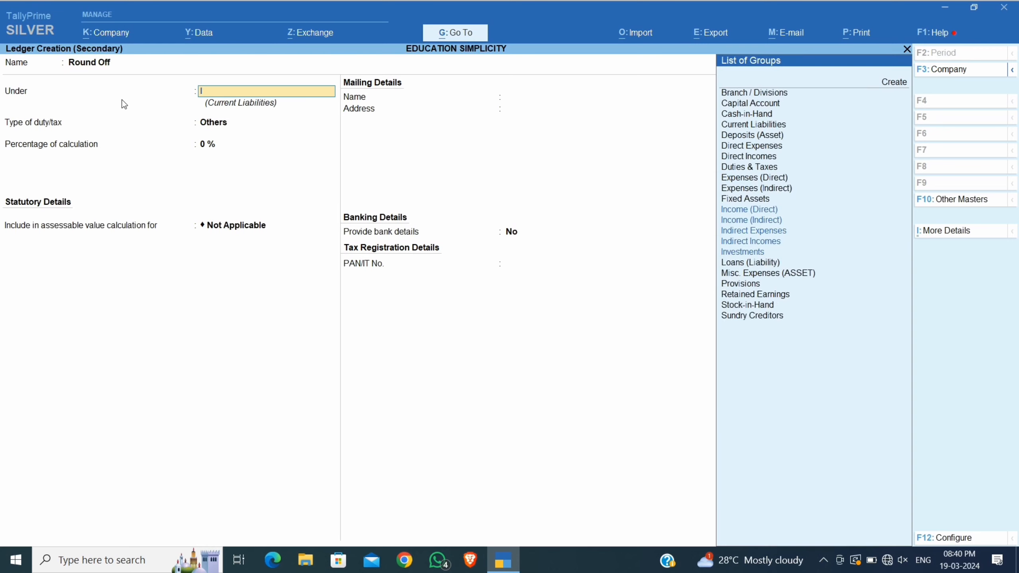
text(Indi)
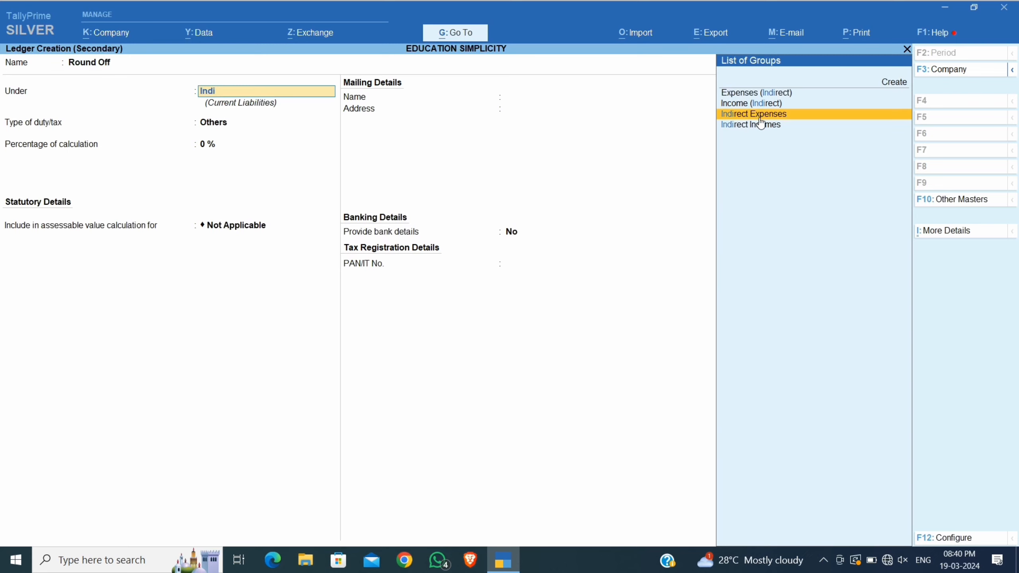
key(Return)
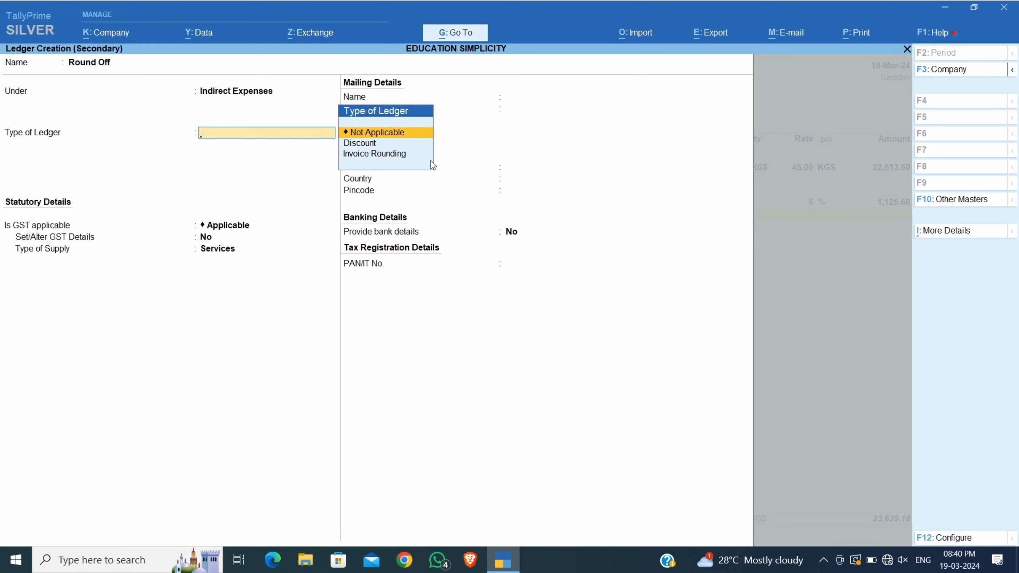
key(Down)
key(Down)
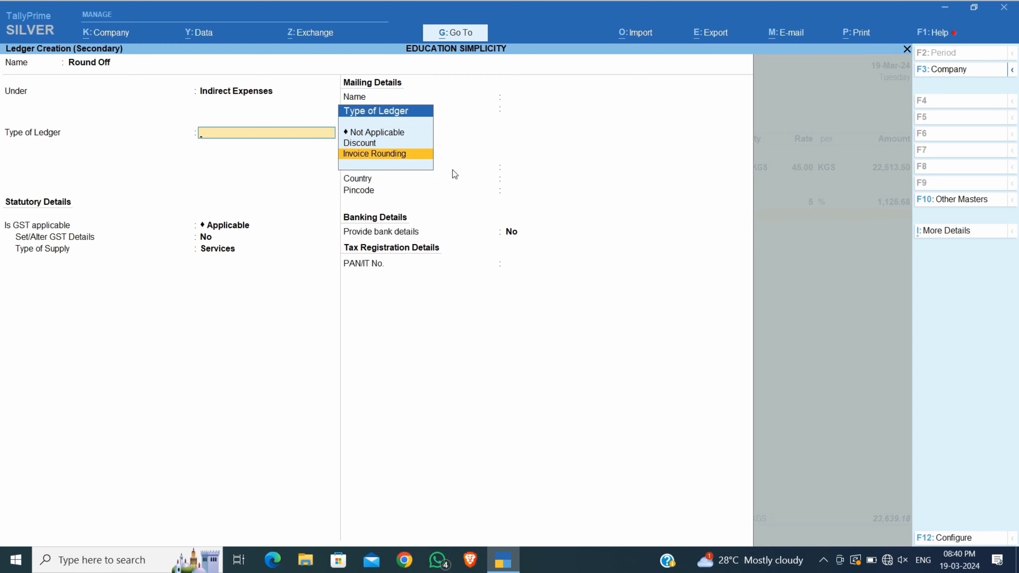
key(Return)
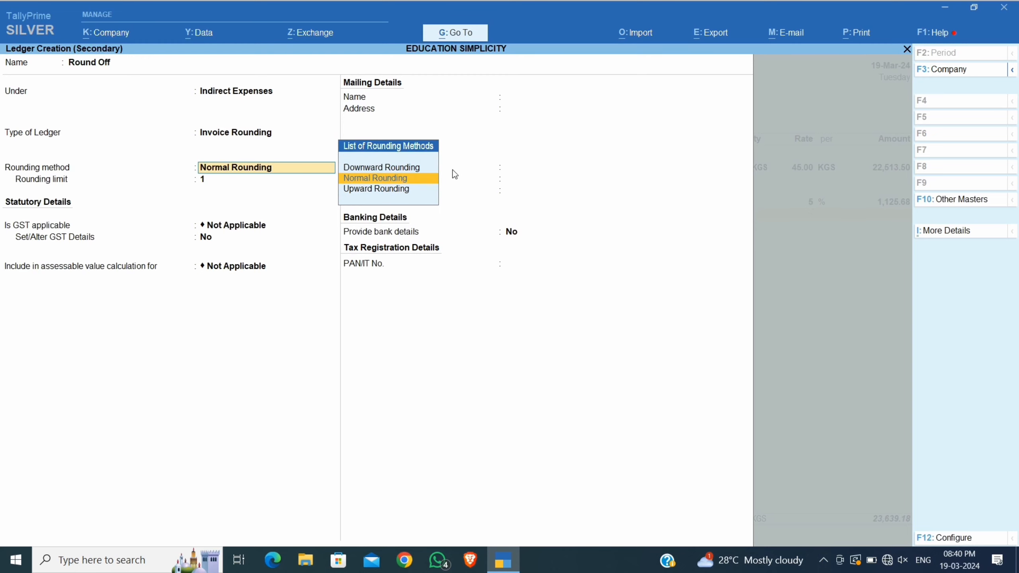
key(Return)
key(Return)
key(Return)
key(Return)
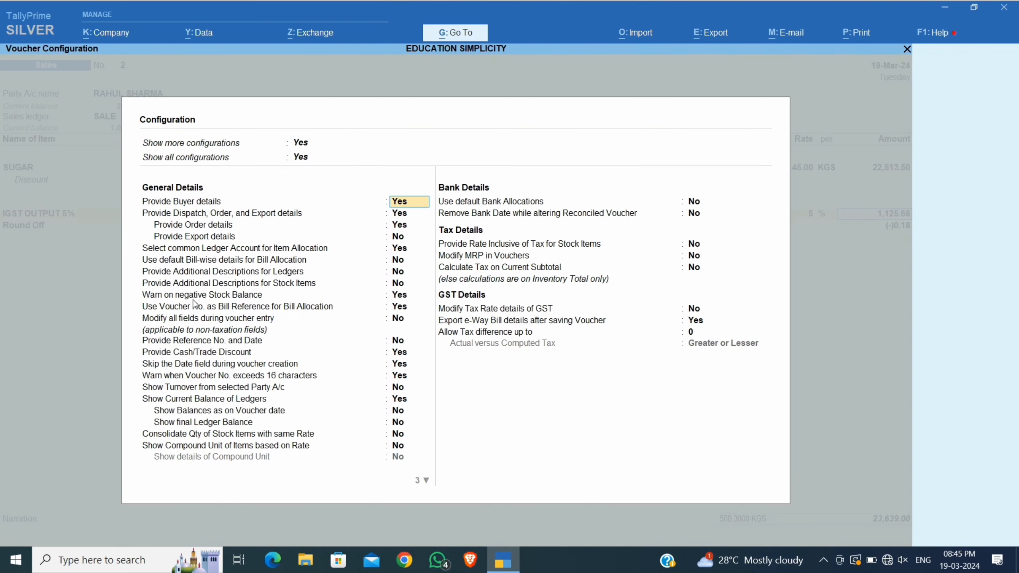
Turn off Provide Cash/Trade Discount in the voucher configuration.
click(201, 354)
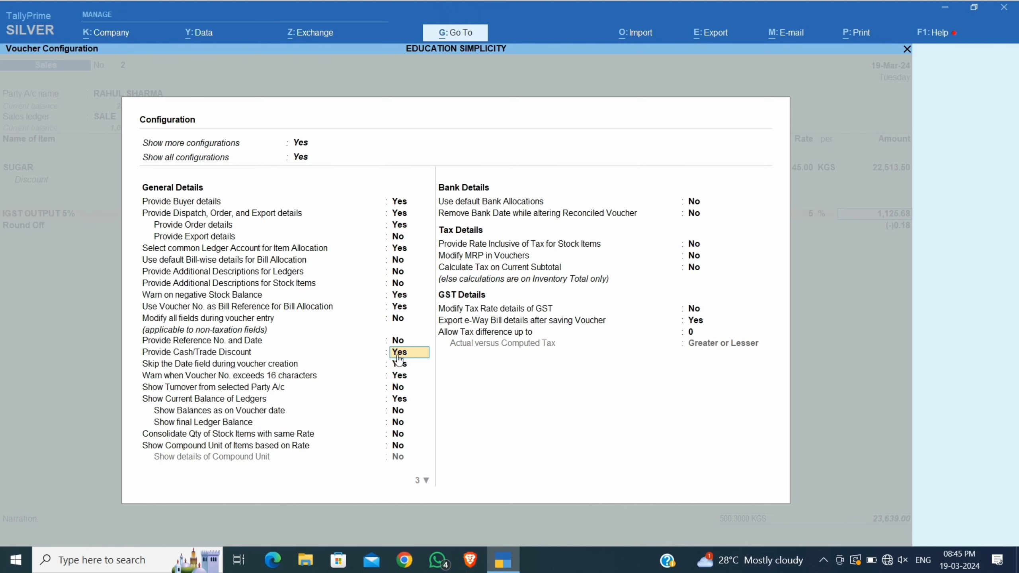
text(n)
key(Return)
key(Return)
key(Return)
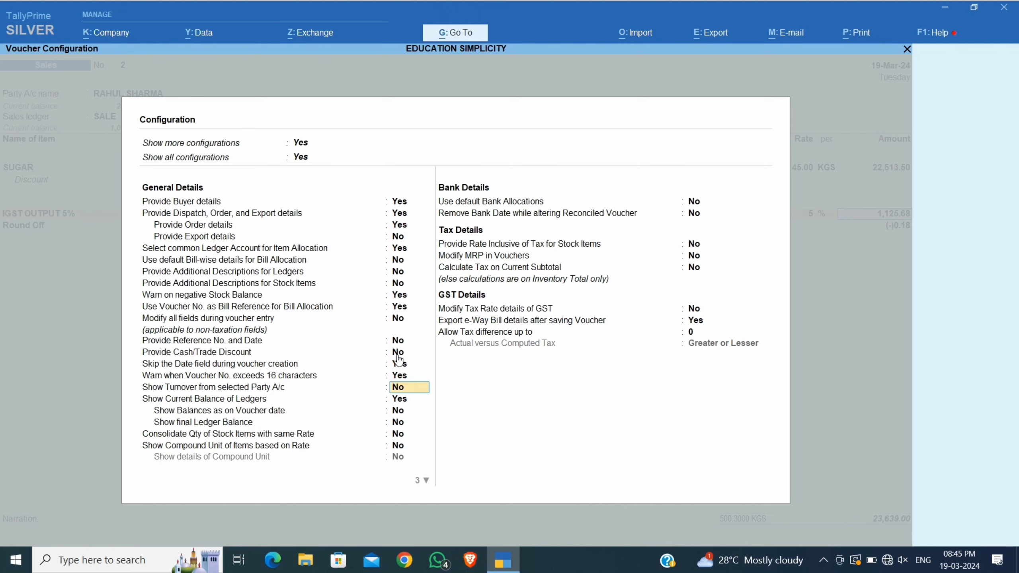
key(ctrl+a)
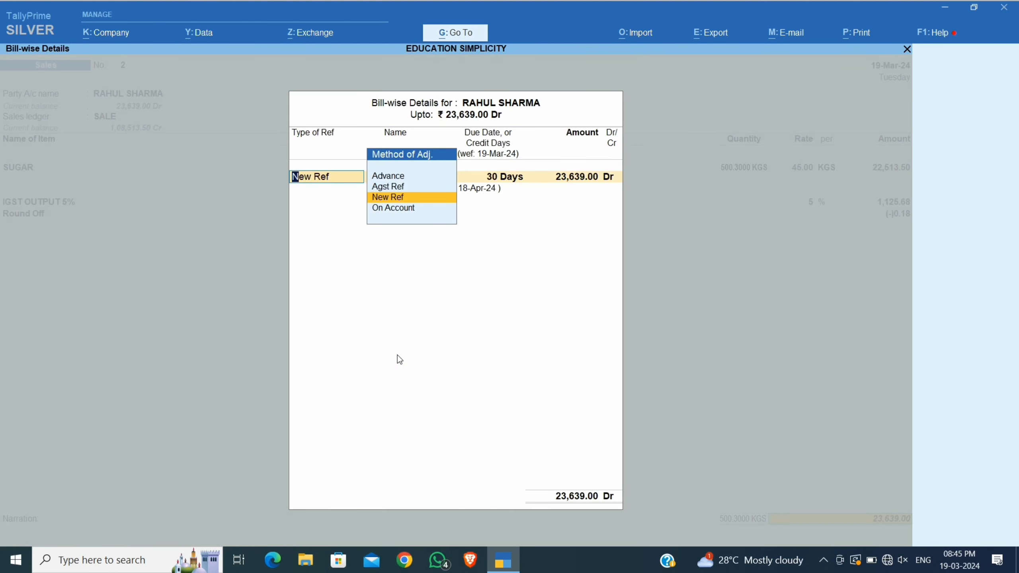
Record the bill as a New Ref for 23,639.00, save voucher 2, and return to Gateway of Tally.
key(Return)
key(Return)
key(Return)
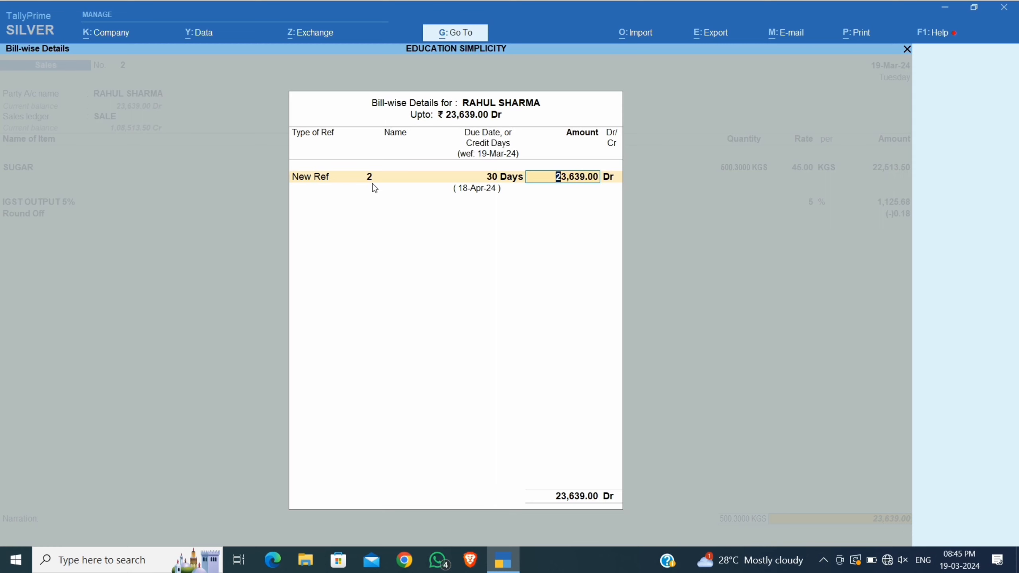
key(Return)
key(Return)
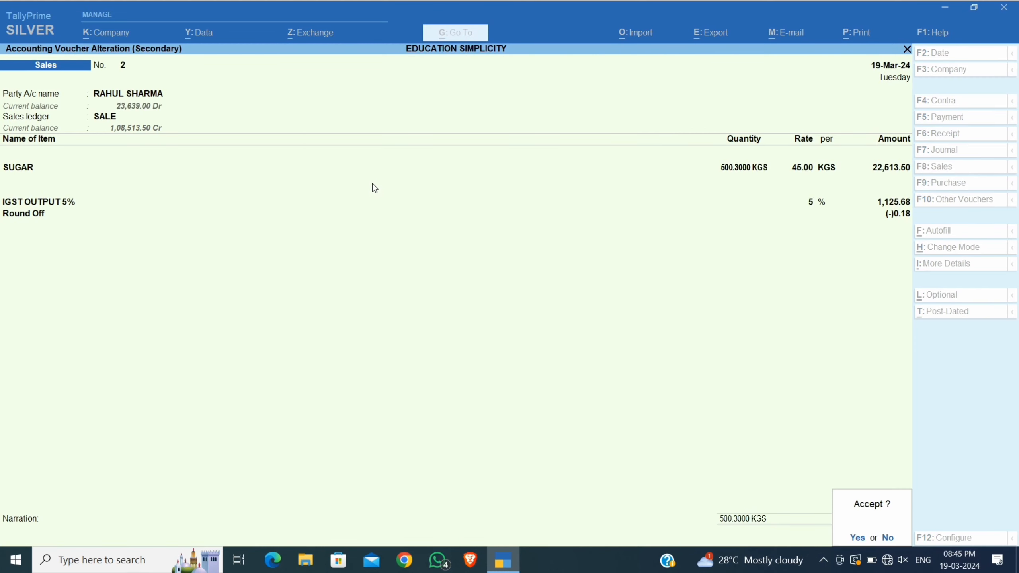
key(y)
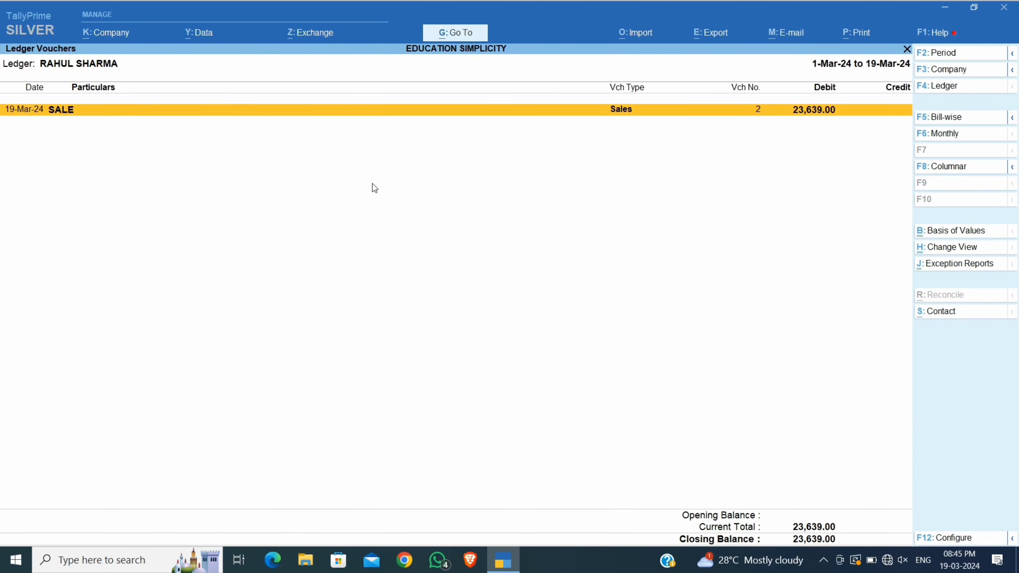
key(Escape)
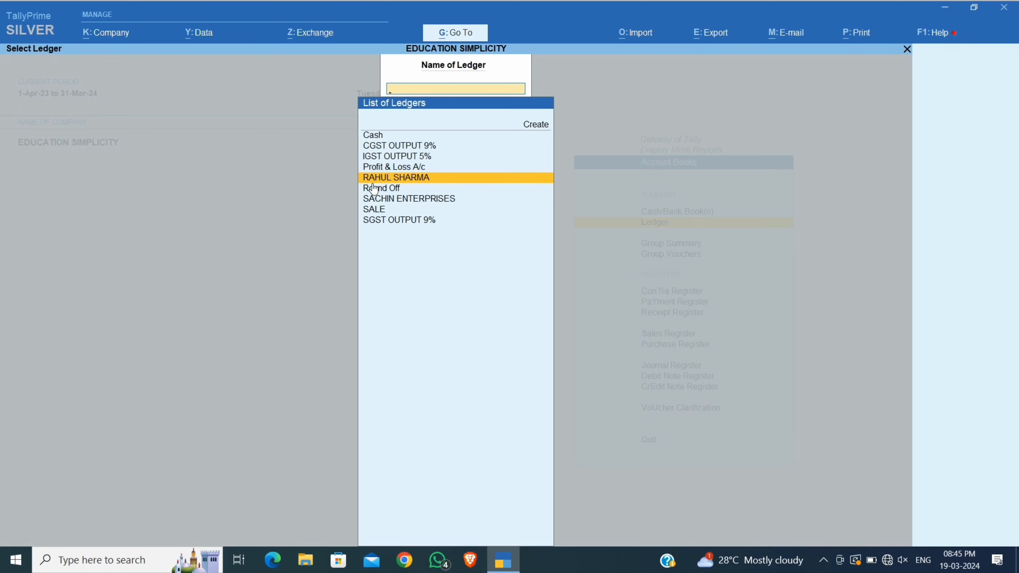
key(Escape)
key(Escape)
key(Escape)
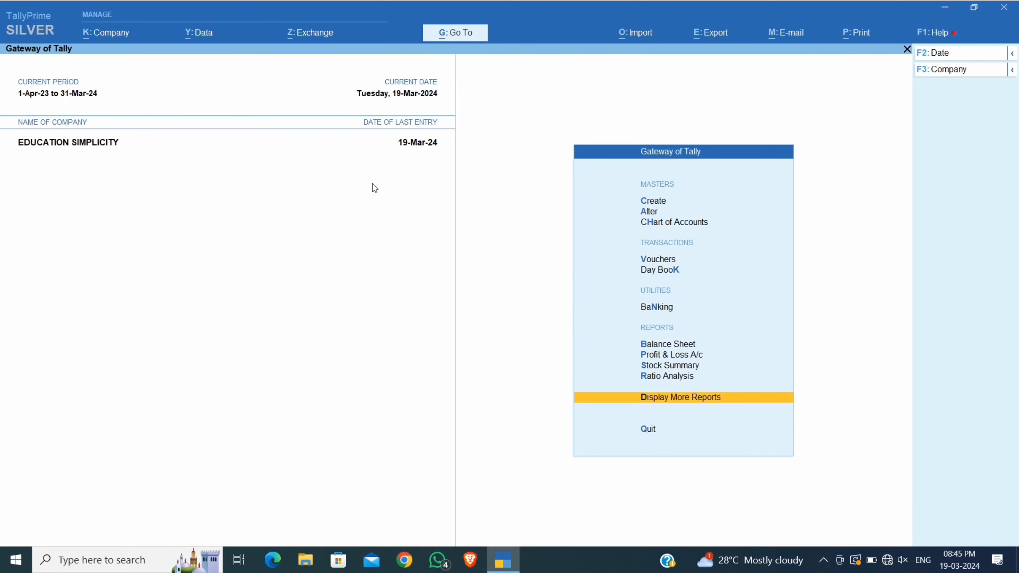